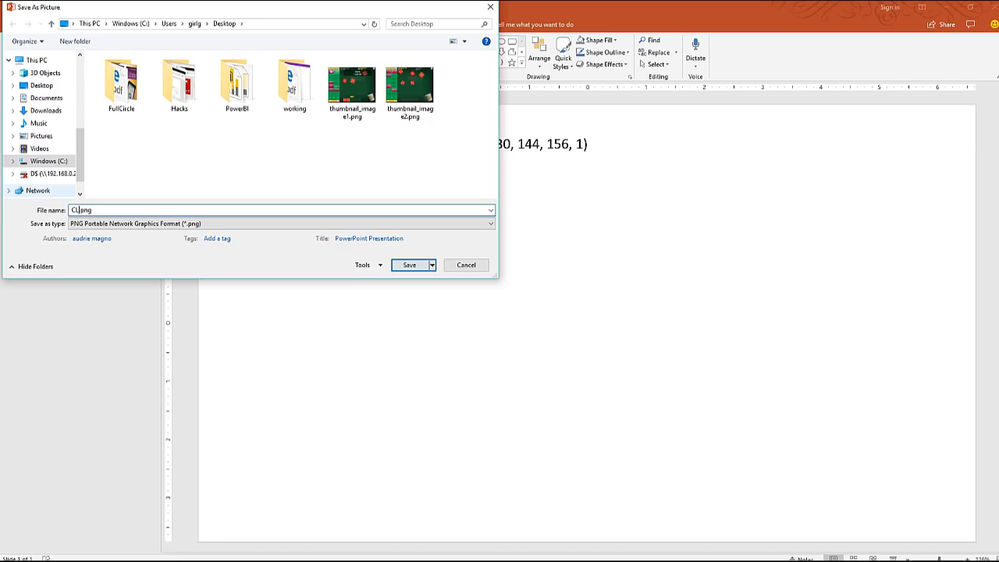
Step: Save the grey alarm clock icon to the Desktop as the PNG picture CLOCKgrey
type("greg")
left_click(411, 264)
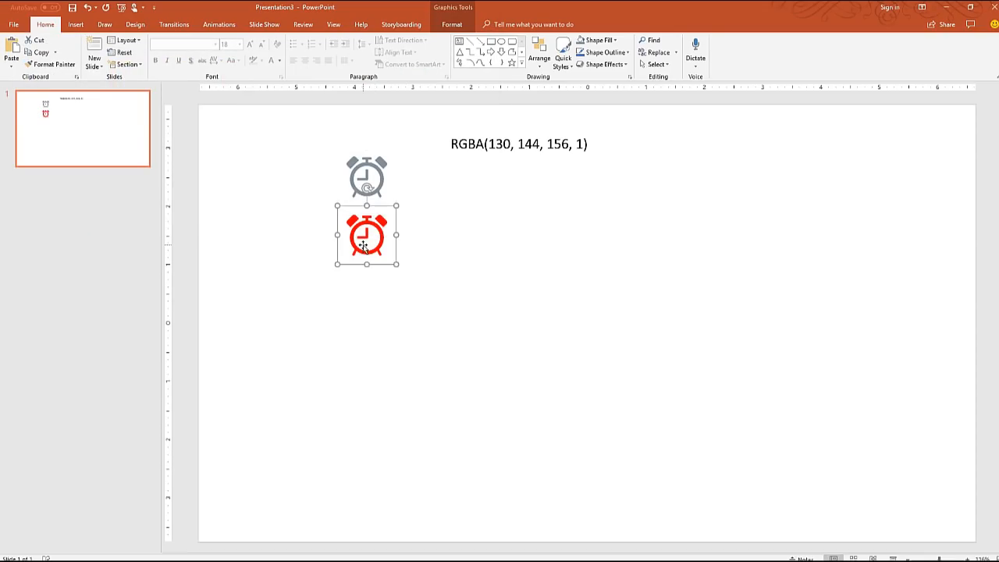
Step: Save the red alarm clock icon as a PNG picture named CLOCKred on the Desktop
right_click(363, 246)
left_click(421, 382)
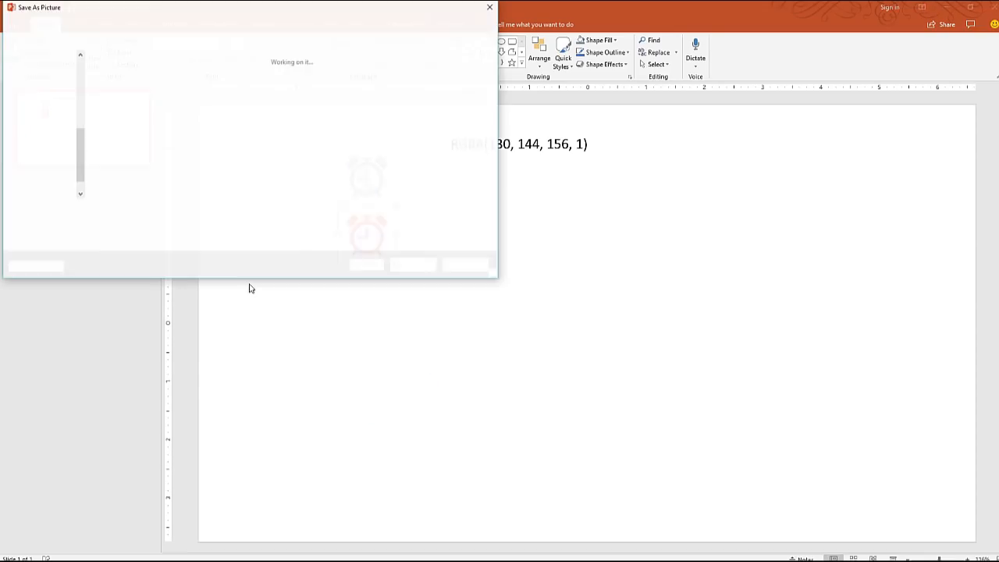
left_click(156, 224)
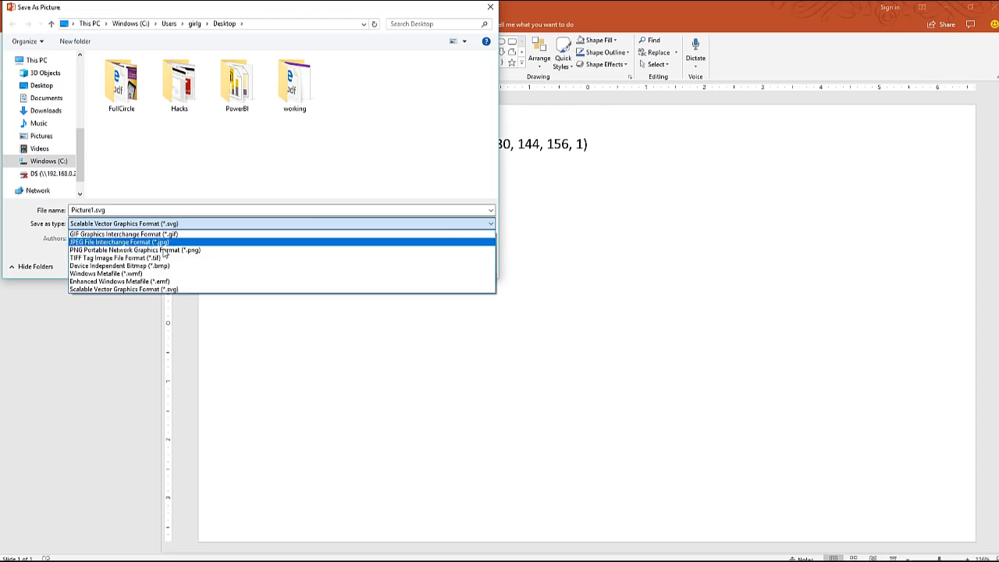
left_click(164, 252)
left_click(93, 211)
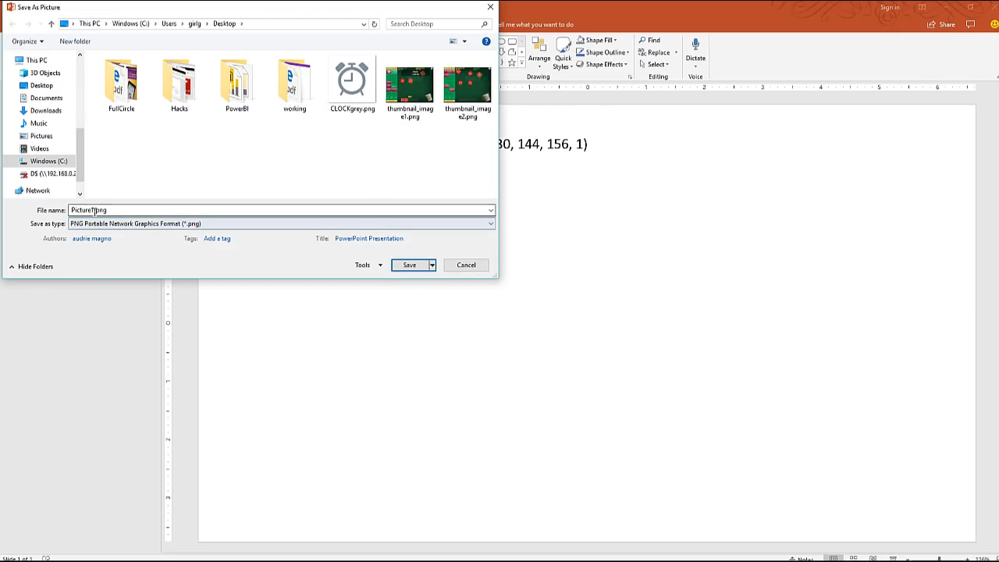
double_click(93, 211)
type("c")
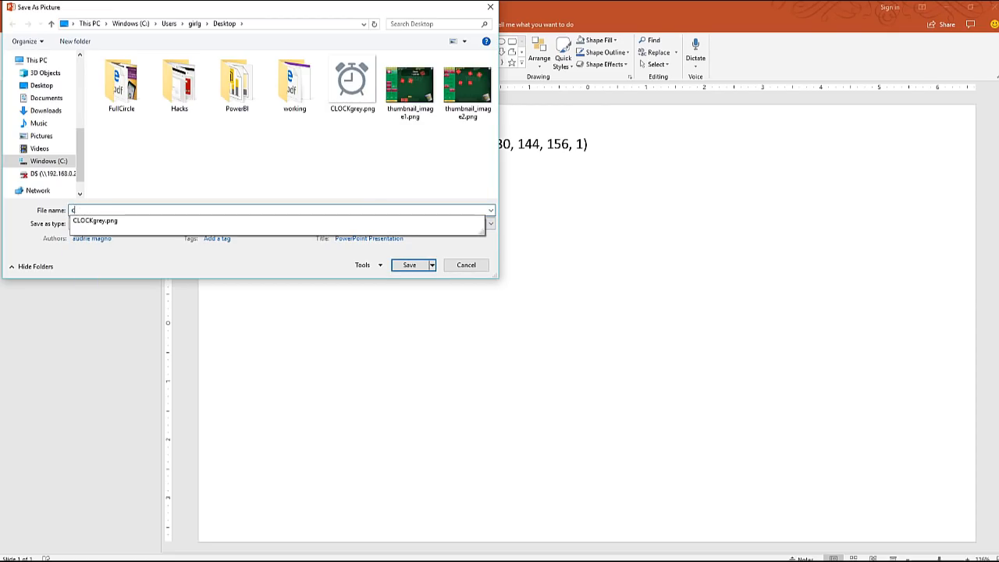
type("loLOCK")
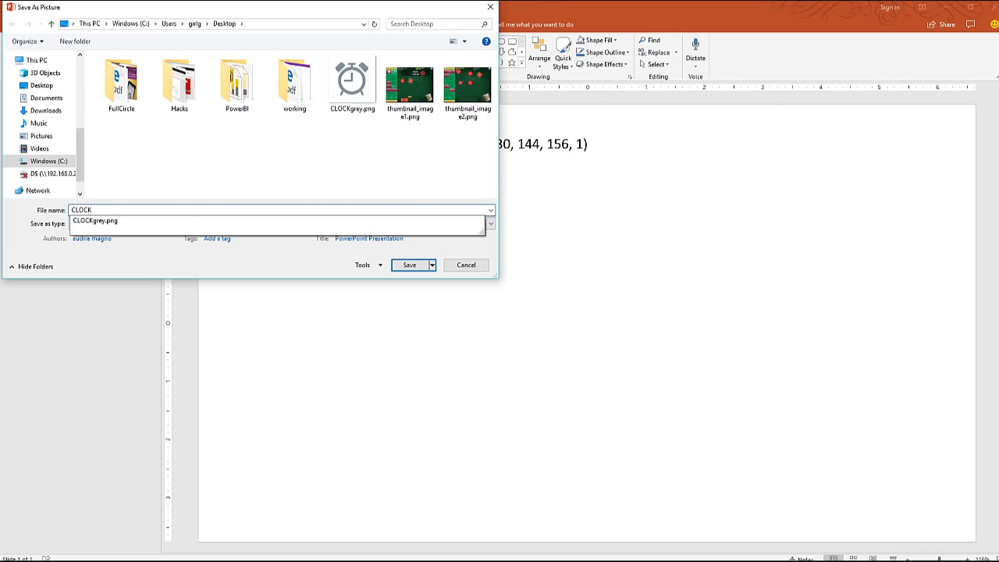
type("w")
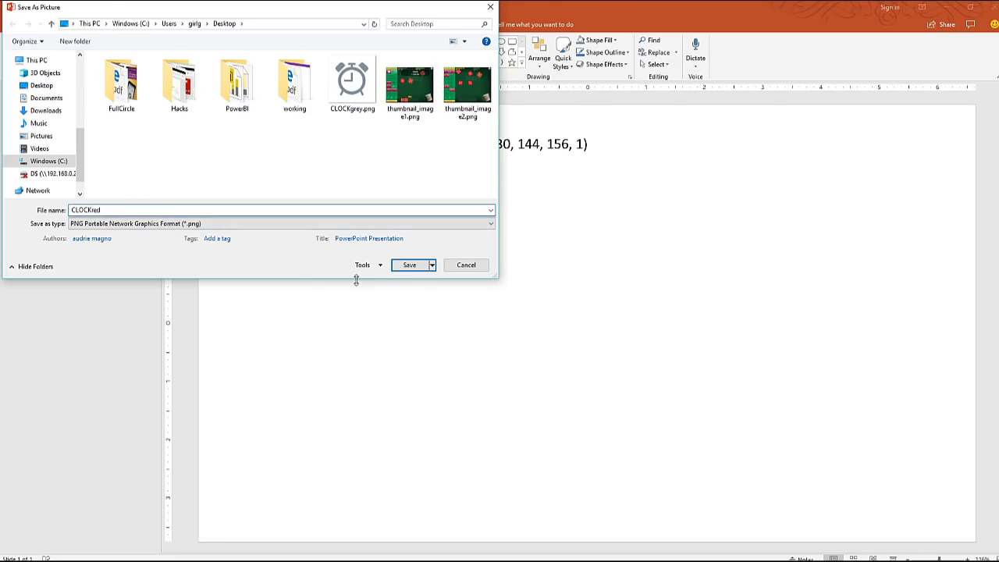
left_click(408, 267)
Step: Switch to the Crazy Bar Chart Fun app in PowerApps and open its media library
left_click(947, 7)
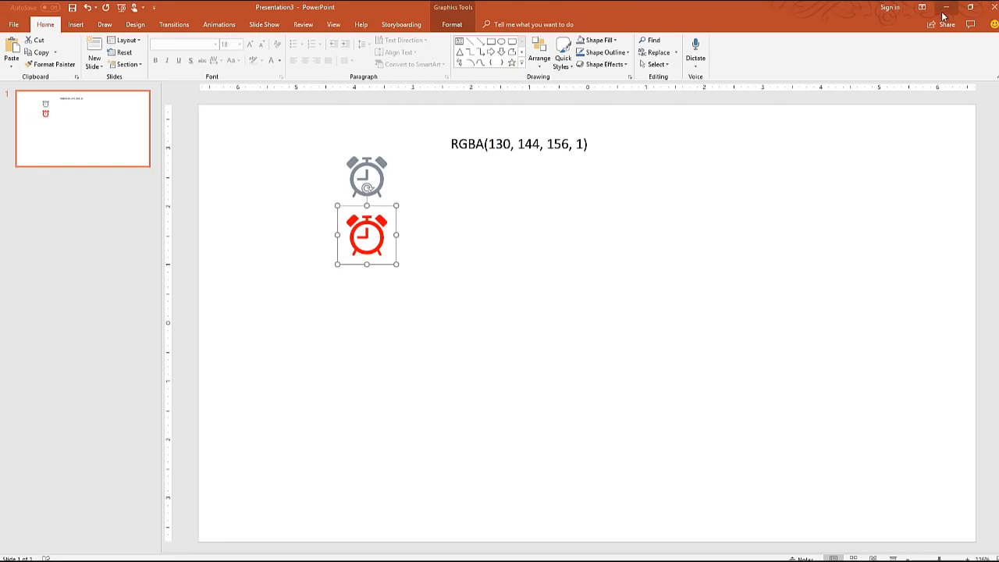
key("alt+Tab")
key("alt+Tab")
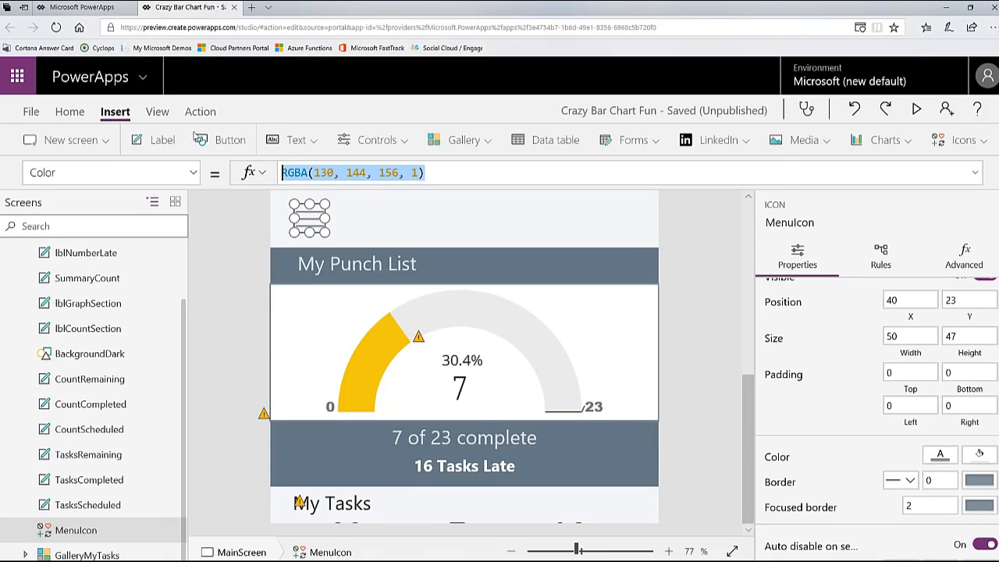
left_click(161, 114)
left_click(156, 139)
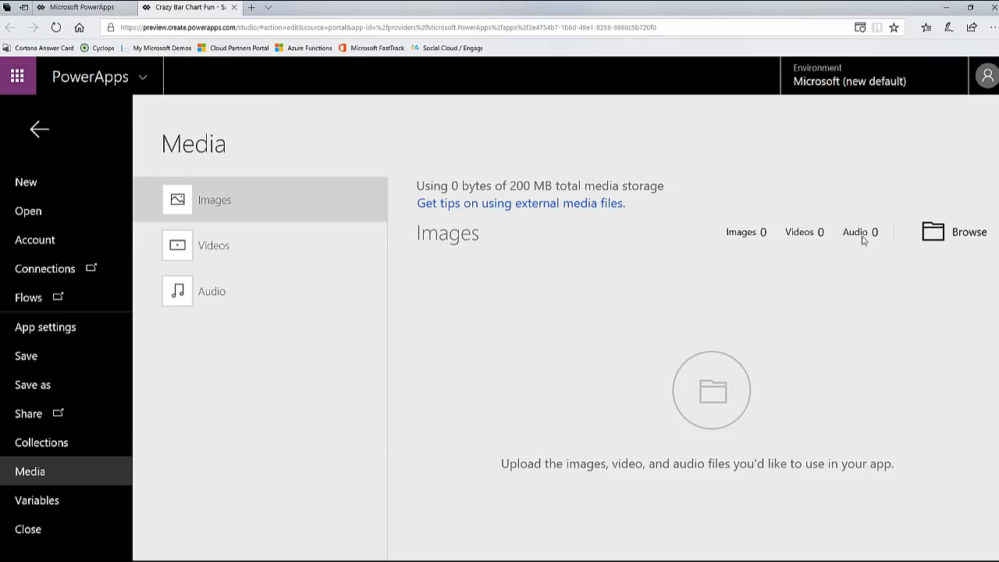
Step: Upload CLOCKgrey.png and CLOCKred.png from the Desktop to the app's images and return to the app canvas
left_click(960, 234)
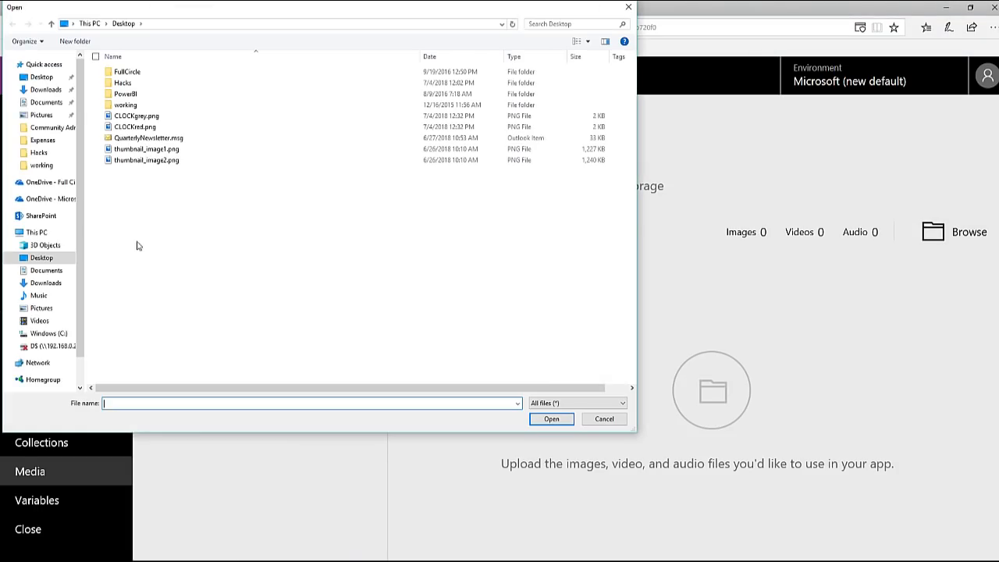
left_click(148, 116)
left_click(164, 127, "ctrl")
left_click(546, 419)
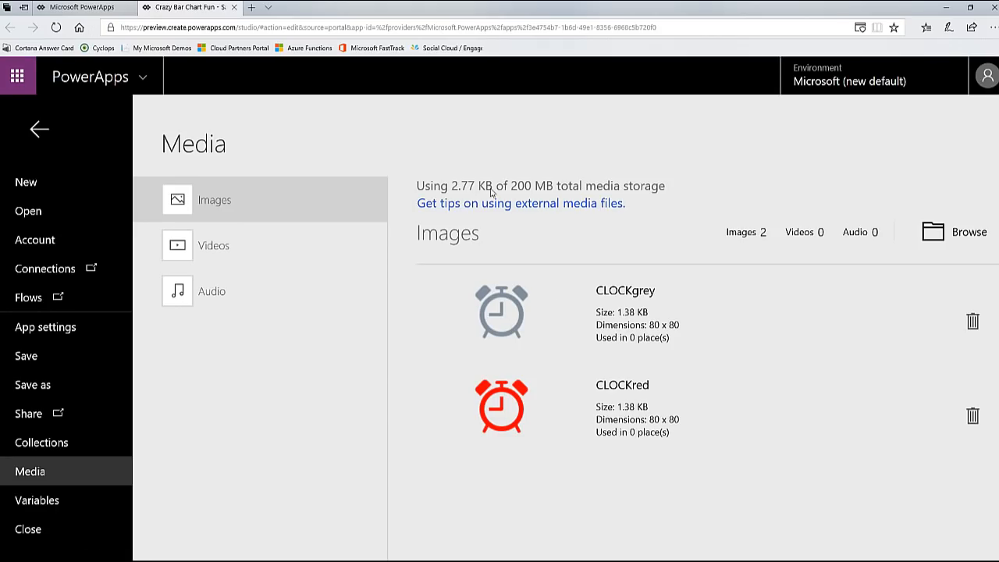
left_click(39, 131)
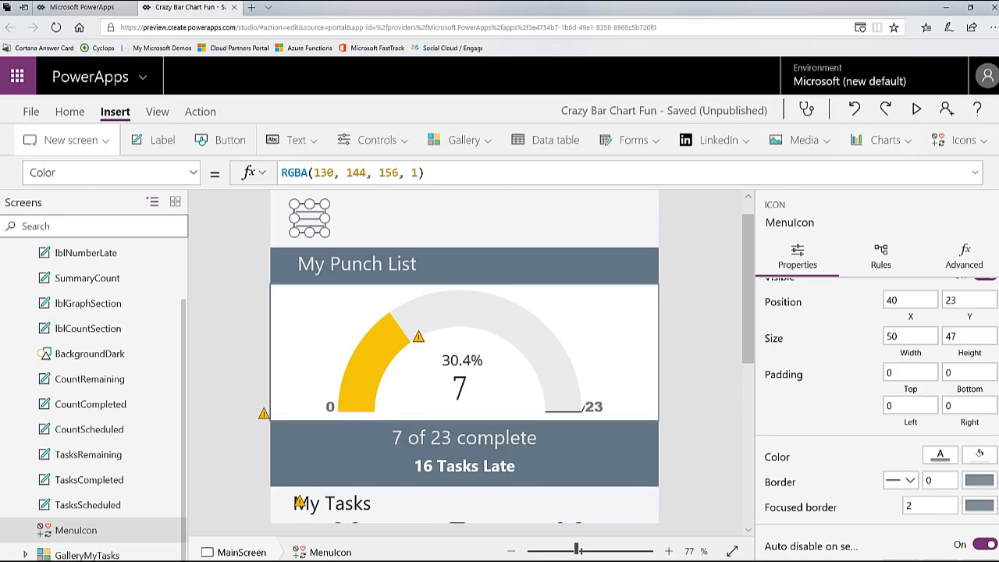
Step: Insert an image control on the main screen and shrink it to about 55 wide by 58 high
left_click(812, 143)
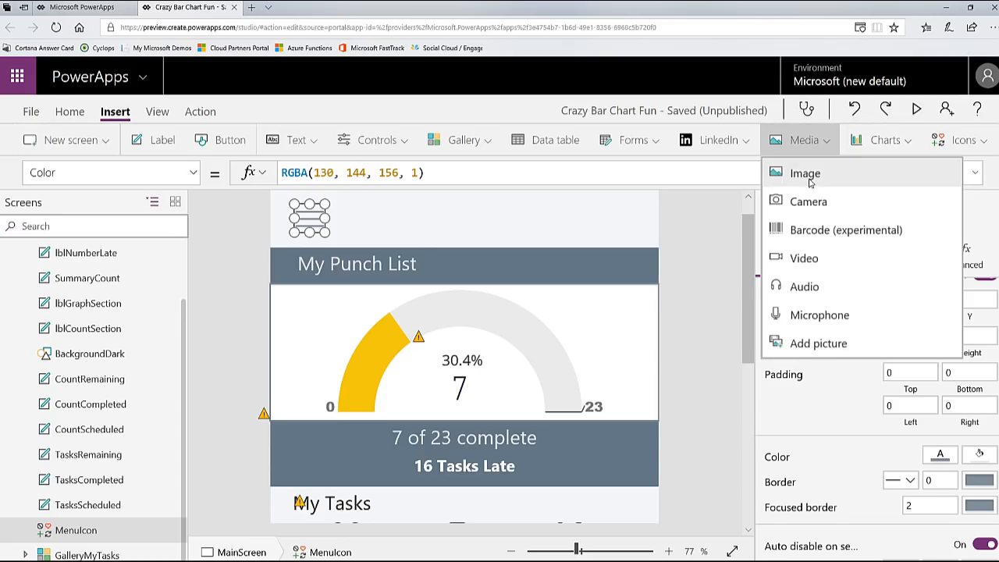
left_click(859, 173)
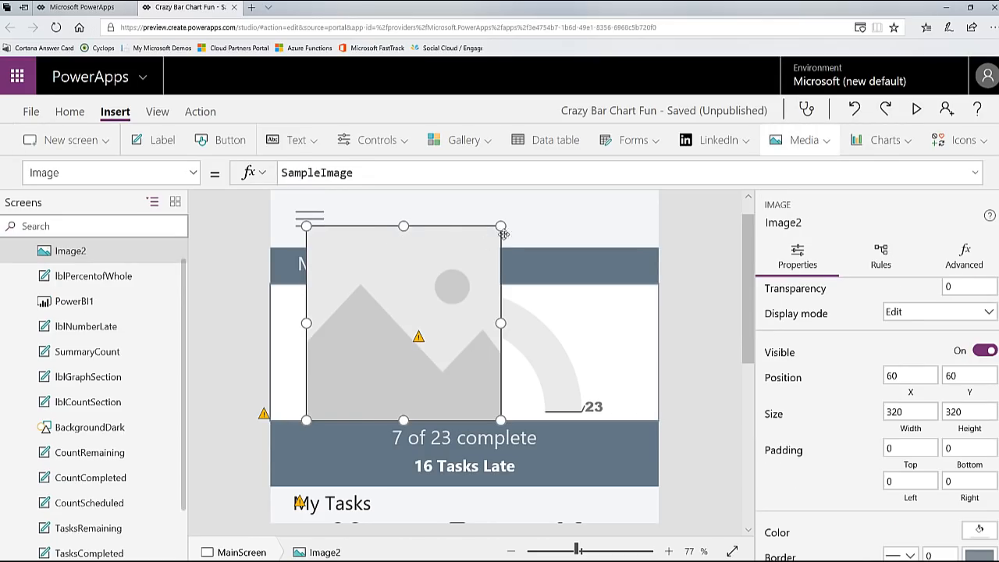
left_click_drag(500, 230, 341, 384)
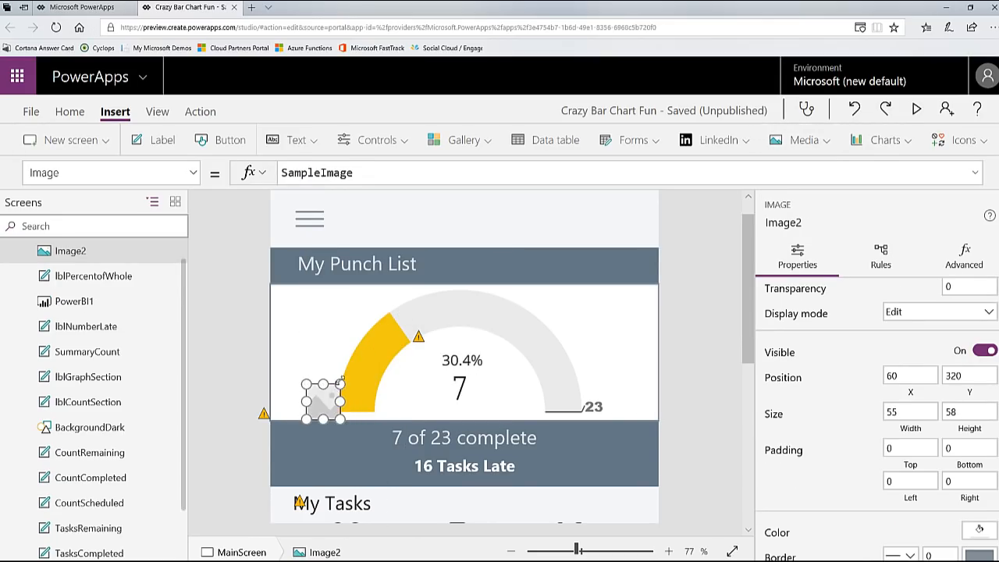
Step: Check the menu icon's size, set the new image to 50 by 50, and place it at the header's right end, about X 575, Y 23
left_click(312, 224)
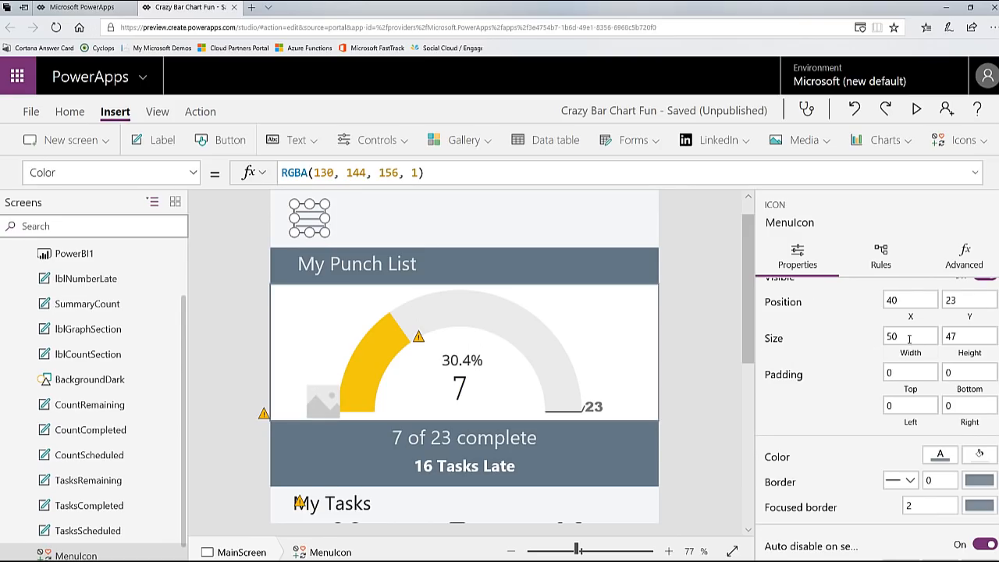
left_click(968, 337)
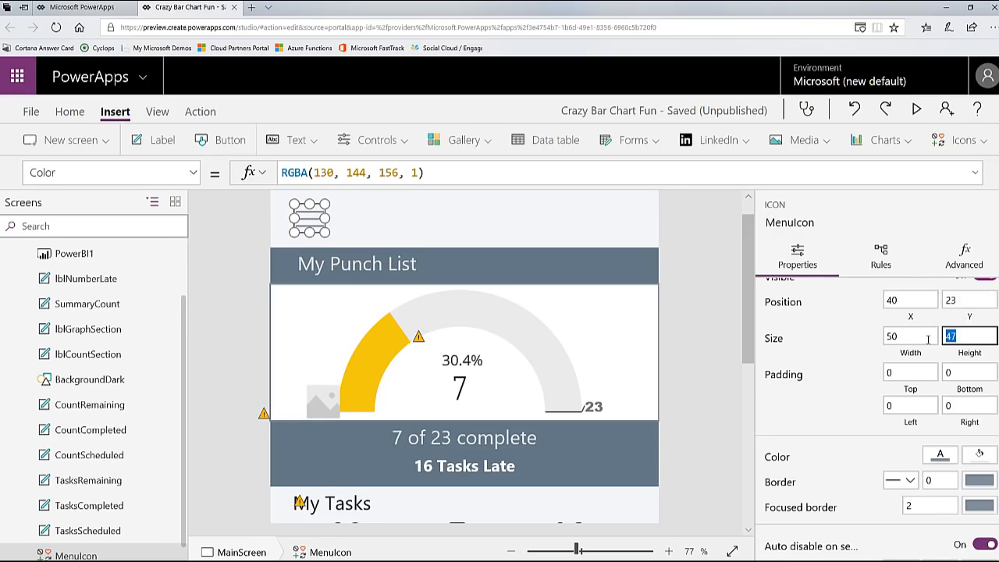
left_click(318, 398)
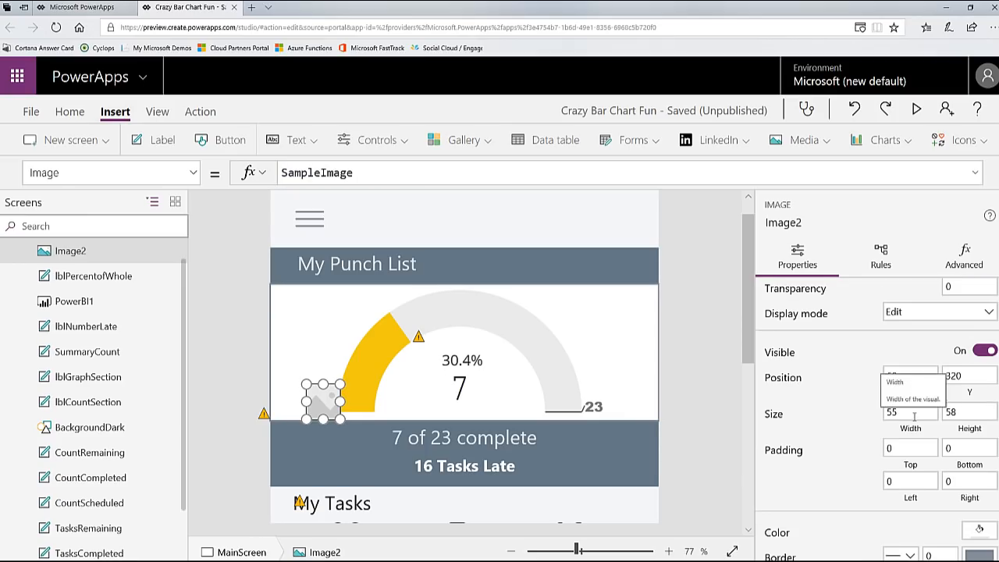
left_click(915, 415)
left_click(963, 414)
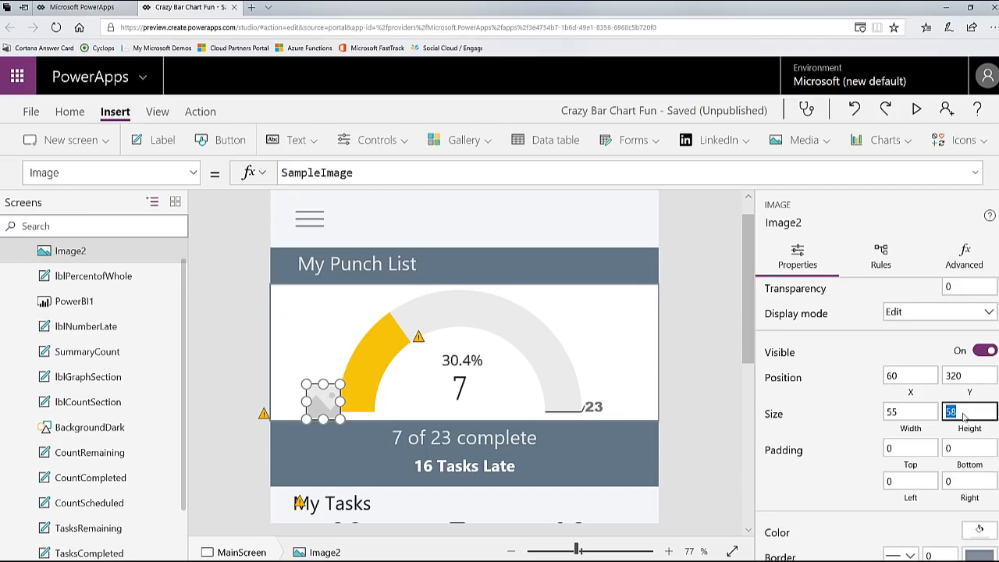
type("55")
key("BackSpace")
left_click(907, 411)
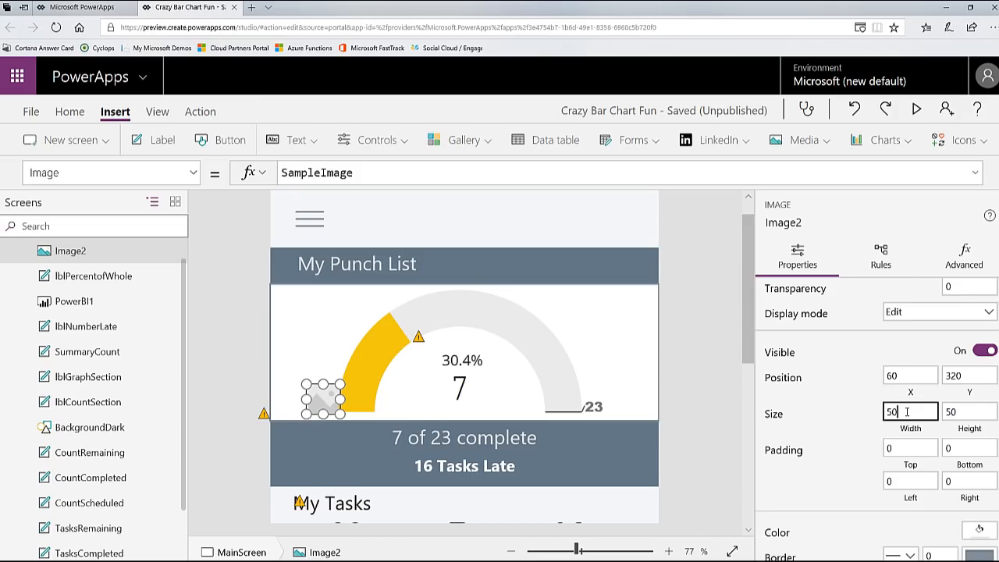
left_click_drag(327, 389, 638, 208)
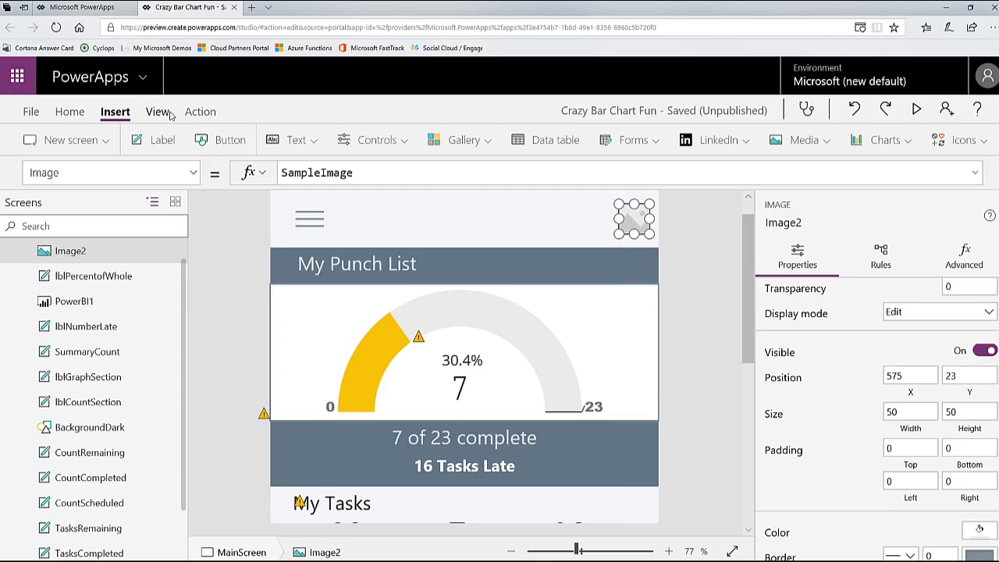
Step: Replace SampleImage in the image's Image formula with the start of an If condition on lblNumberLate
left_click(373, 178)
left_click_drag(401, 173, 205, 167)
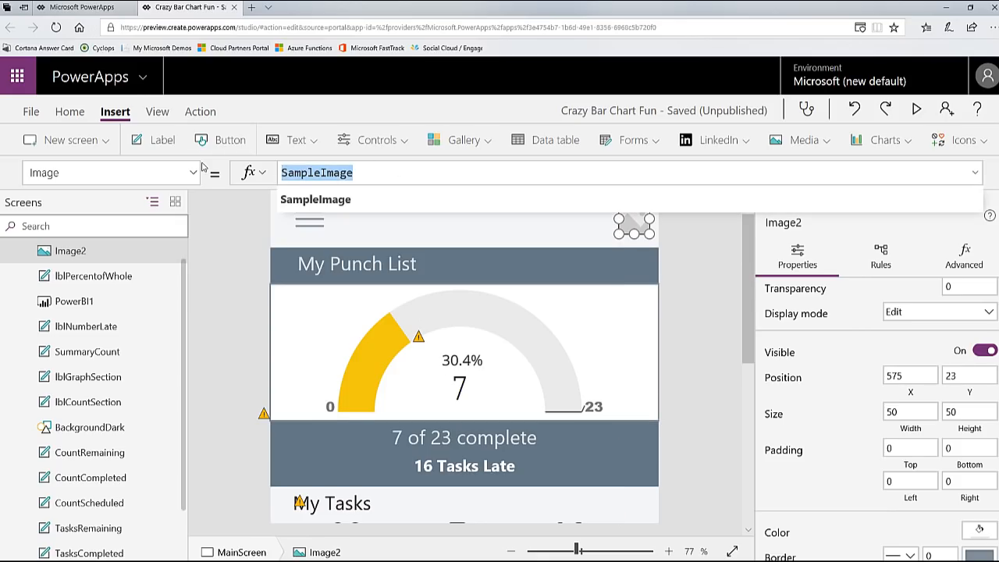
type("If(LBL")
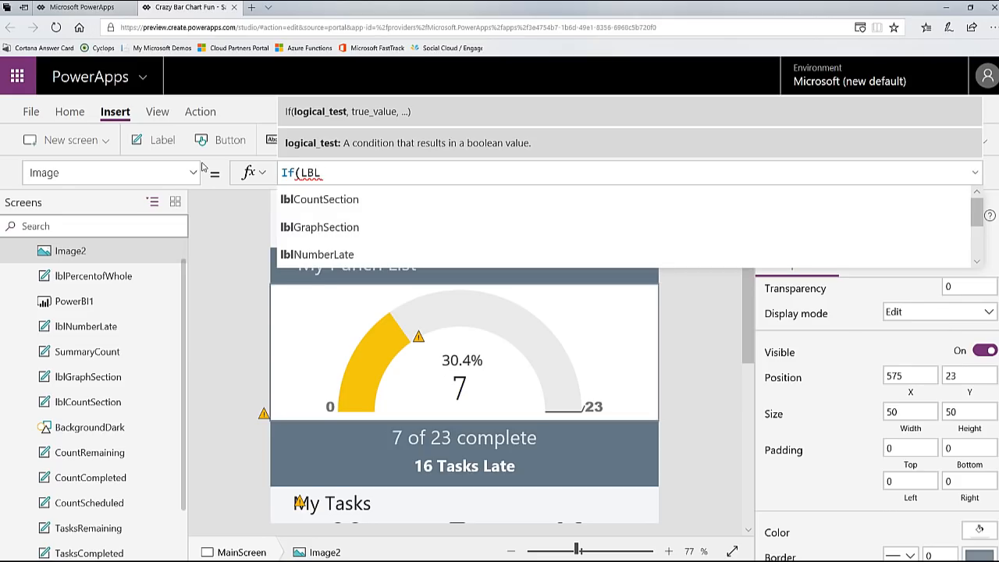
key("Down")
key("Down")
key("Down")
key("Down")
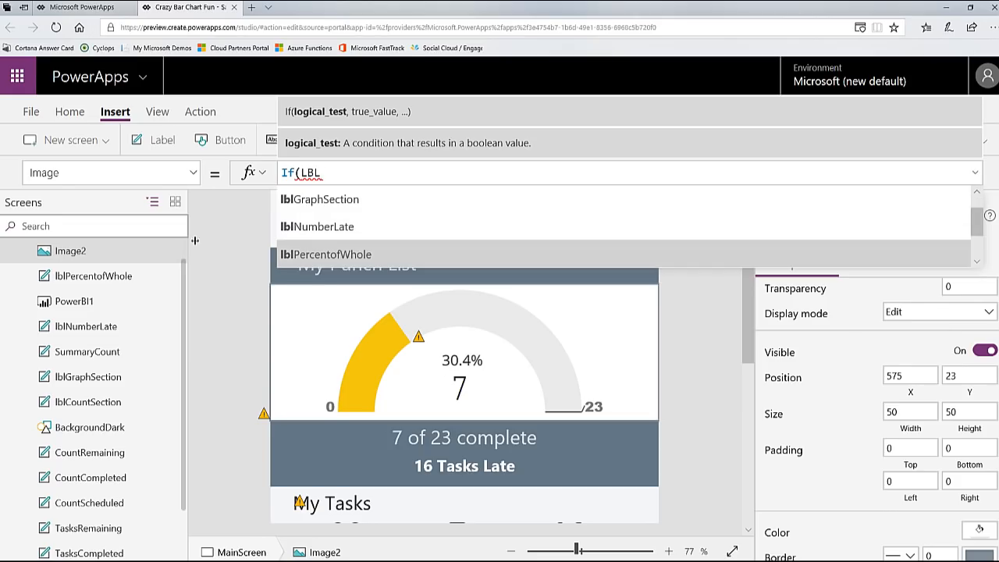
left_click(350, 234)
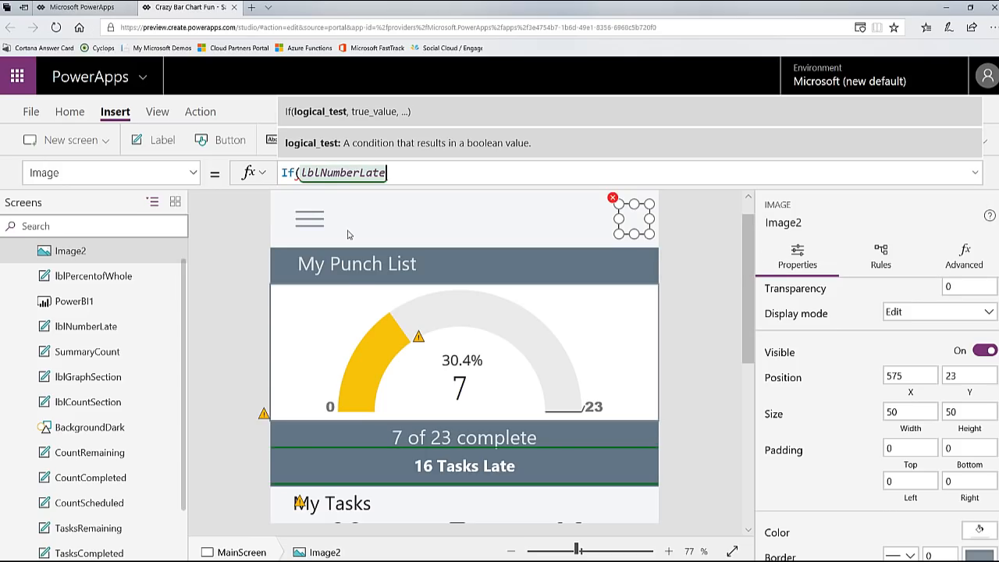
type(".")
Step: Wrap the label reference in a Value function and complete it with its Text property, giving If(Value(lblNumberLate.Text
left_click(366, 173)
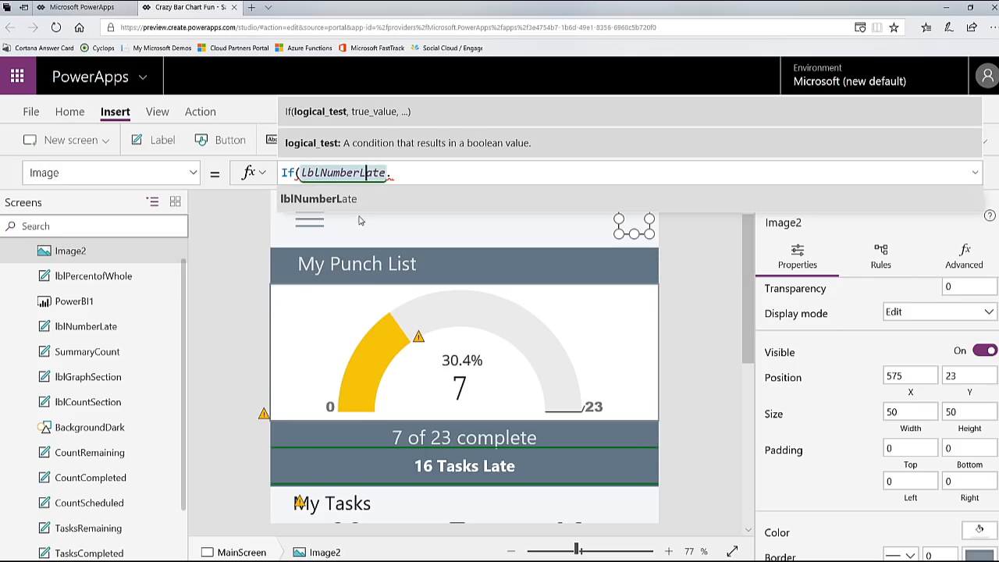
left_click(300, 174)
type("Value(")
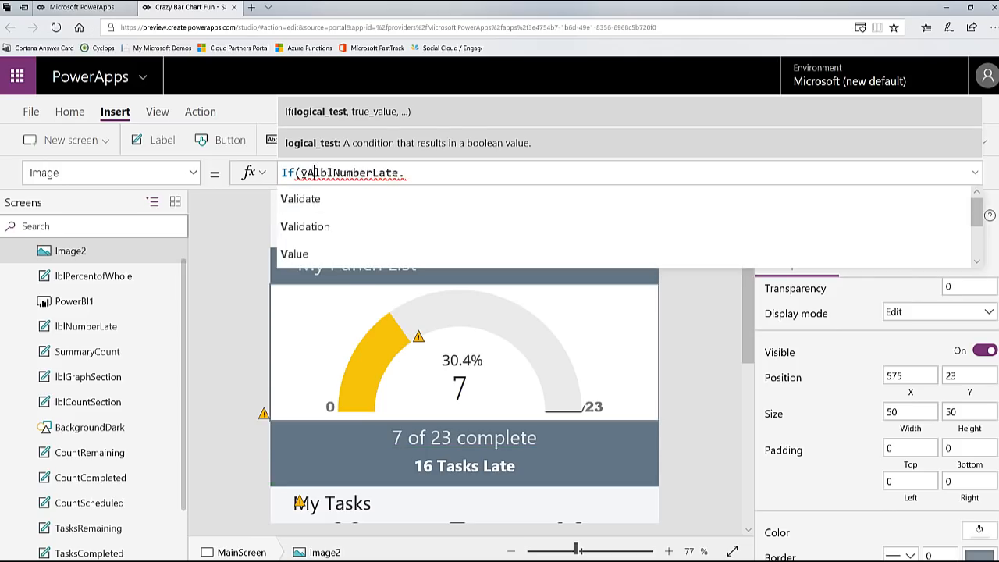
left_click(437, 173)
type("tEXT")
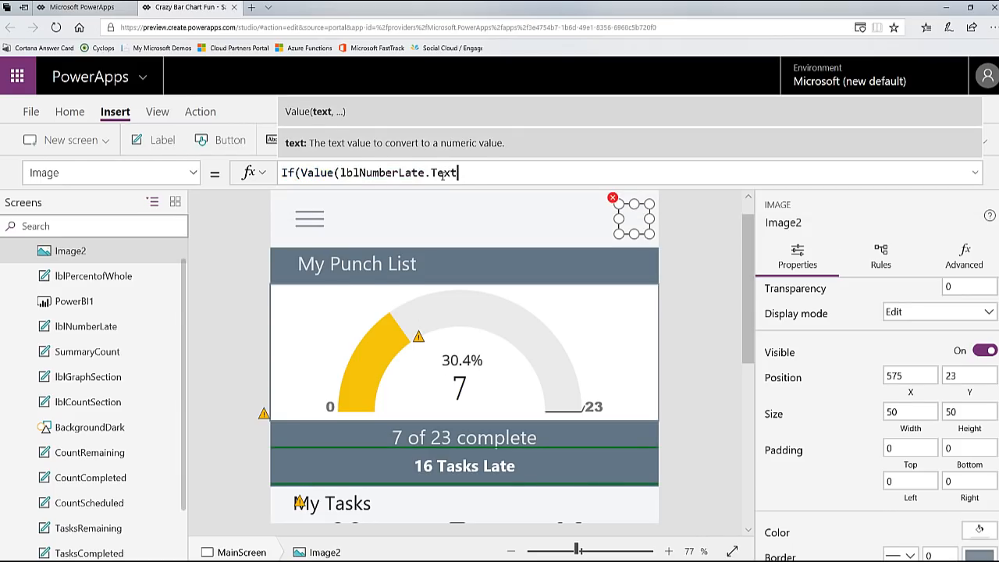
type(")")
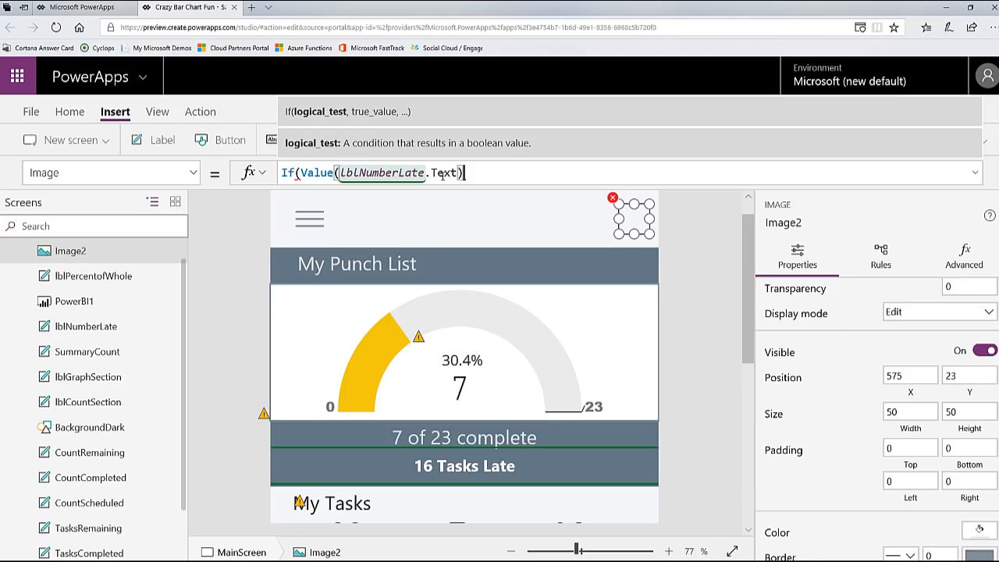
key("BackSpace")
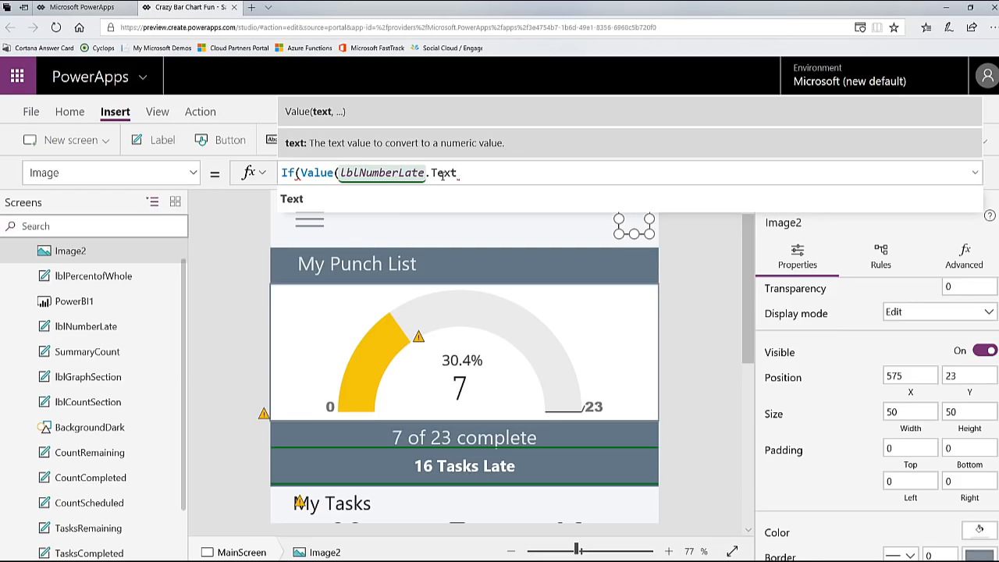
Step: Complete the image's If formula with the condition >0, CLOCKred as the true result and CLOCKgrey as the else result
type(">0,")
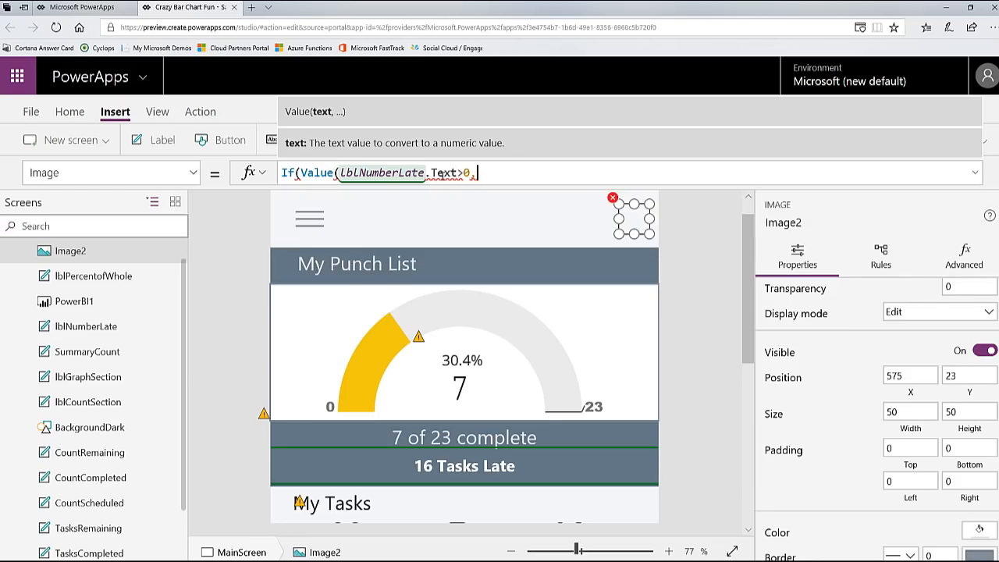
type("clock")
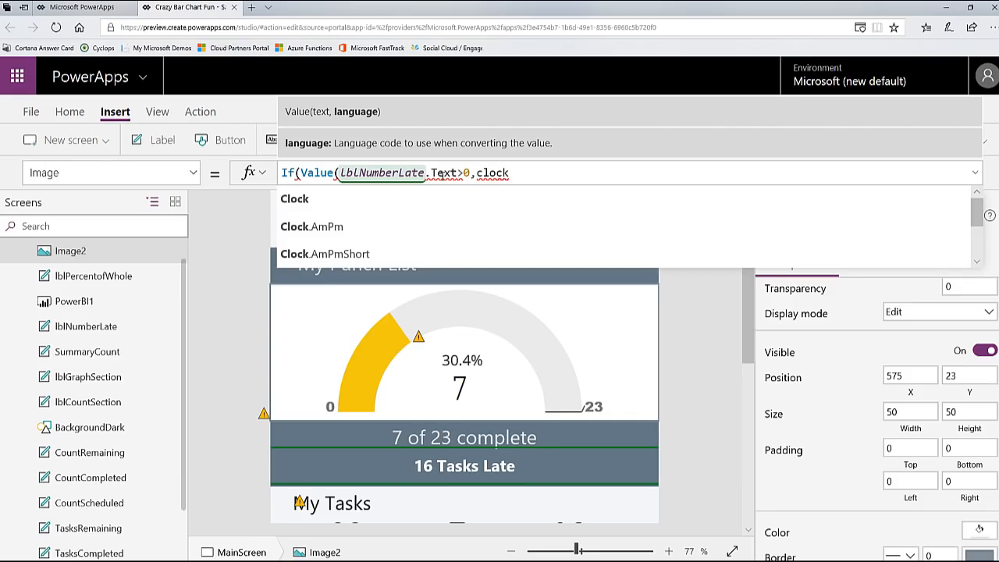
type("red")
key("Tab")
type(",CLOCK")
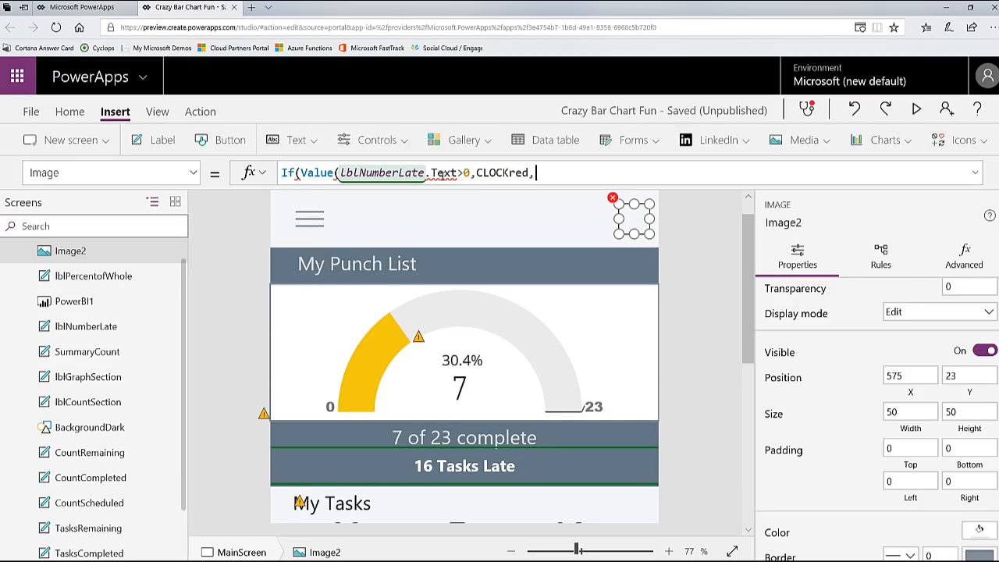
type("g")
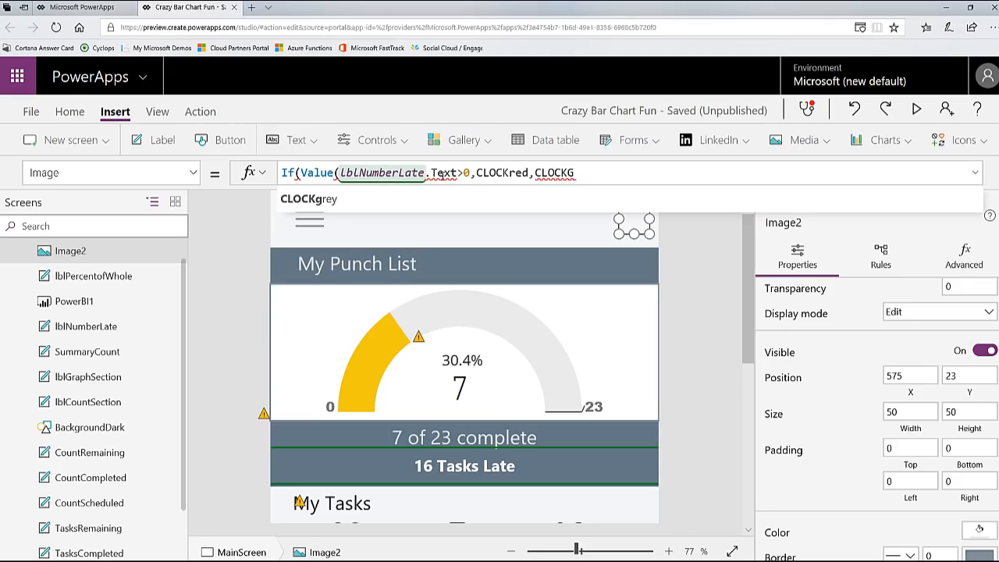
key("Tab")
type(")")
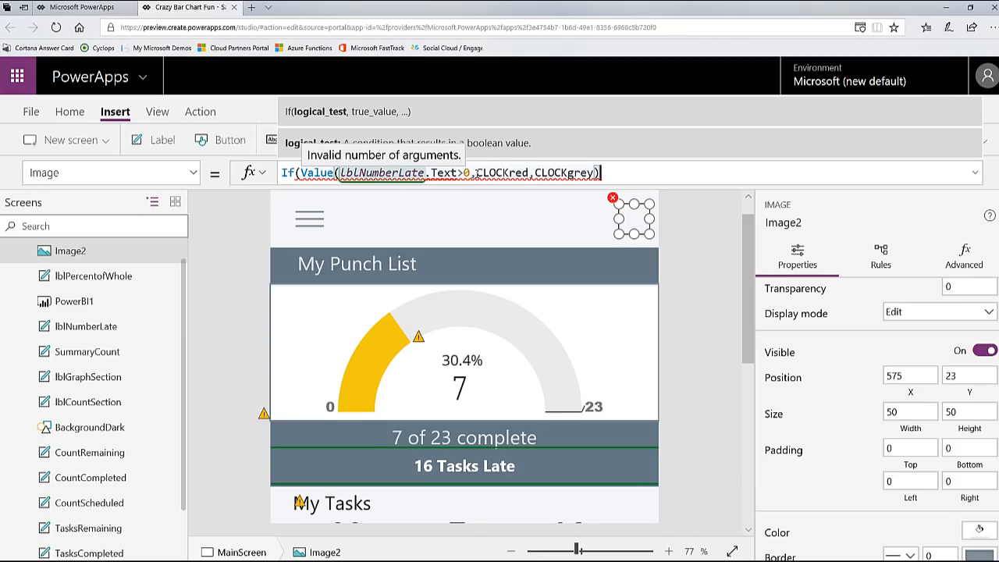
Step: Add the missing closing parenthesis of the Value function after lblNumberLate.Text in the image formula
left_click(427, 173)
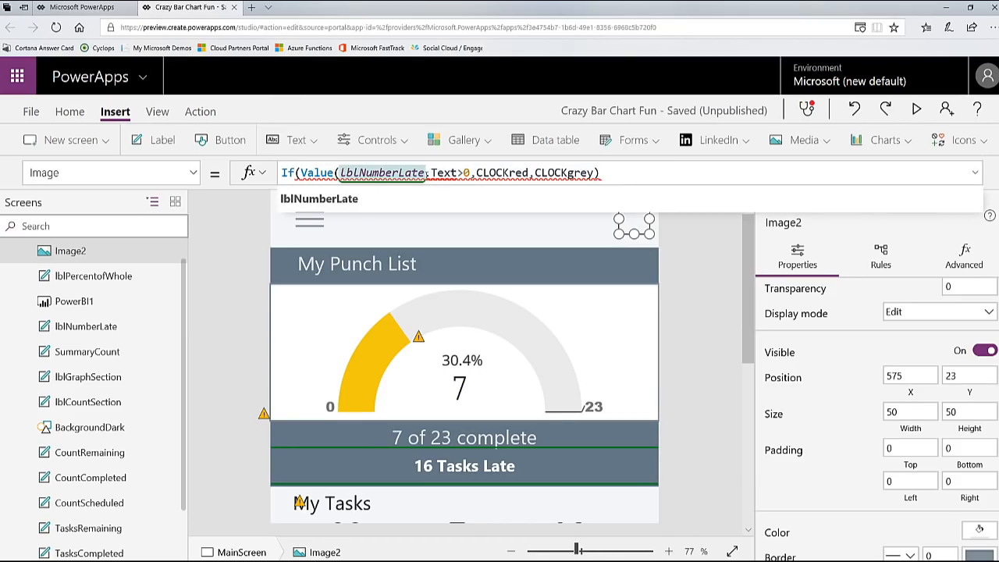
left_click(458, 172)
type(")")
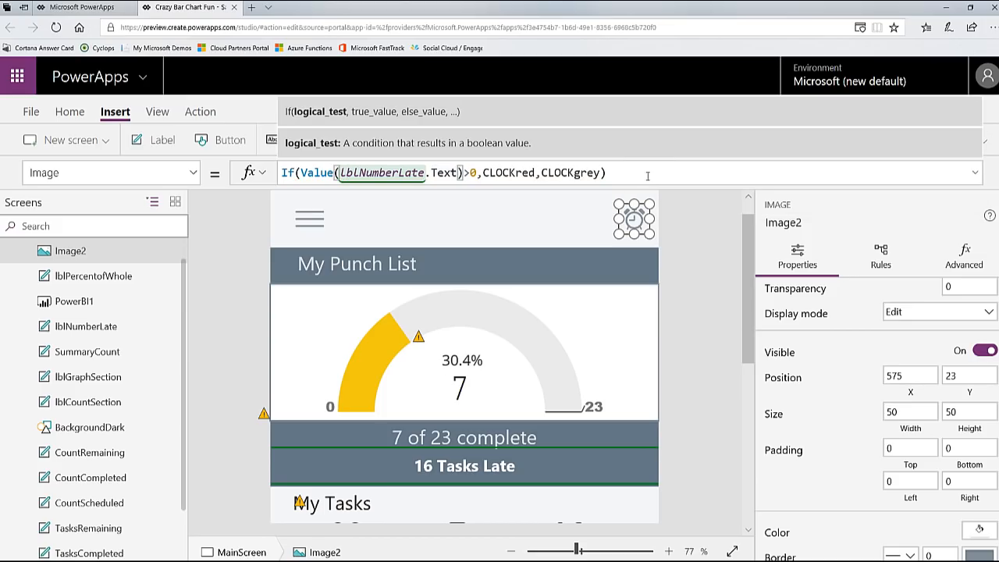
left_click(647, 176)
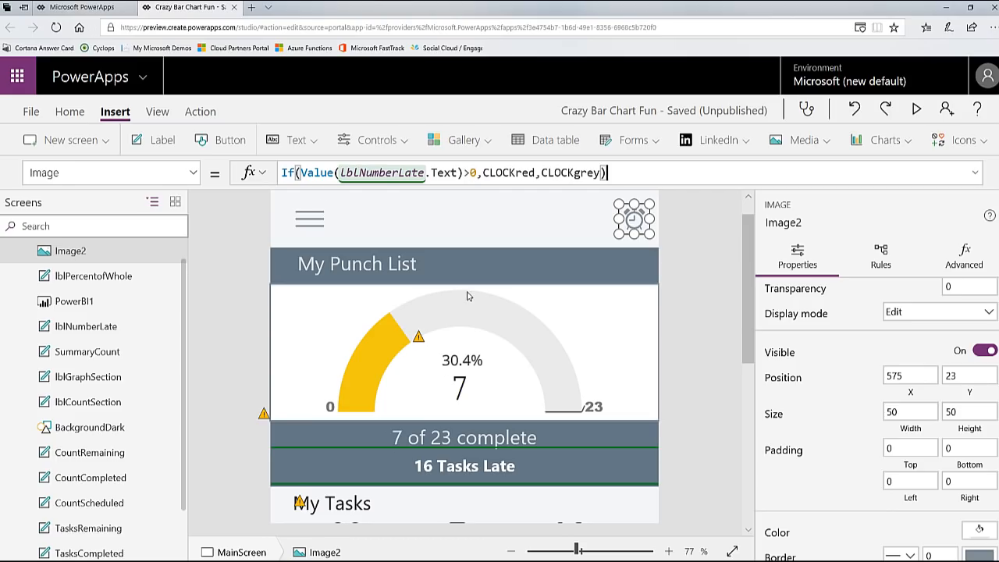
Step: Wrap lblNumberLate.Text in a Left function that extracts 2 characters, giving Value(Left(lblNumberLate.Text,2))>0
left_click(342, 173)
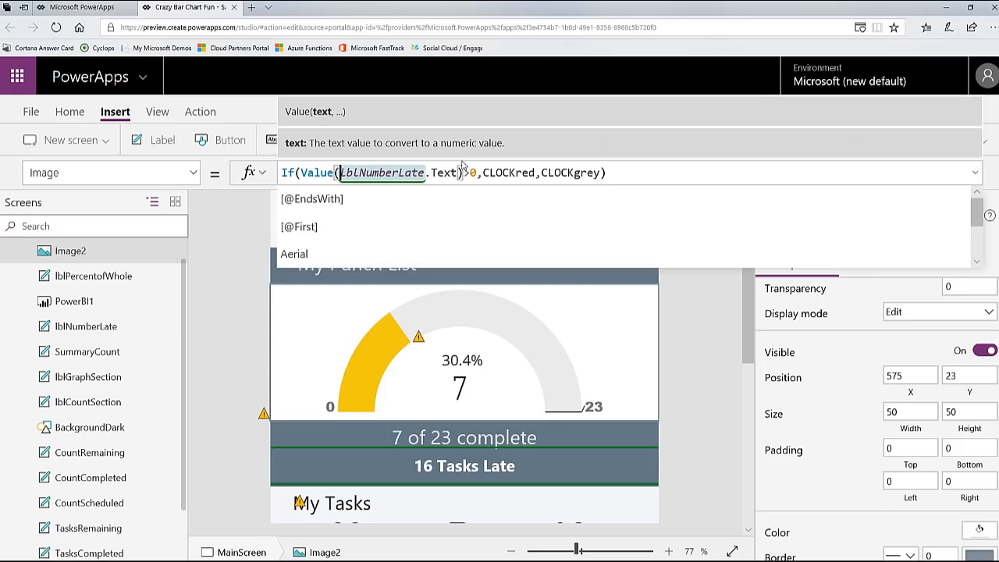
type("Left(")
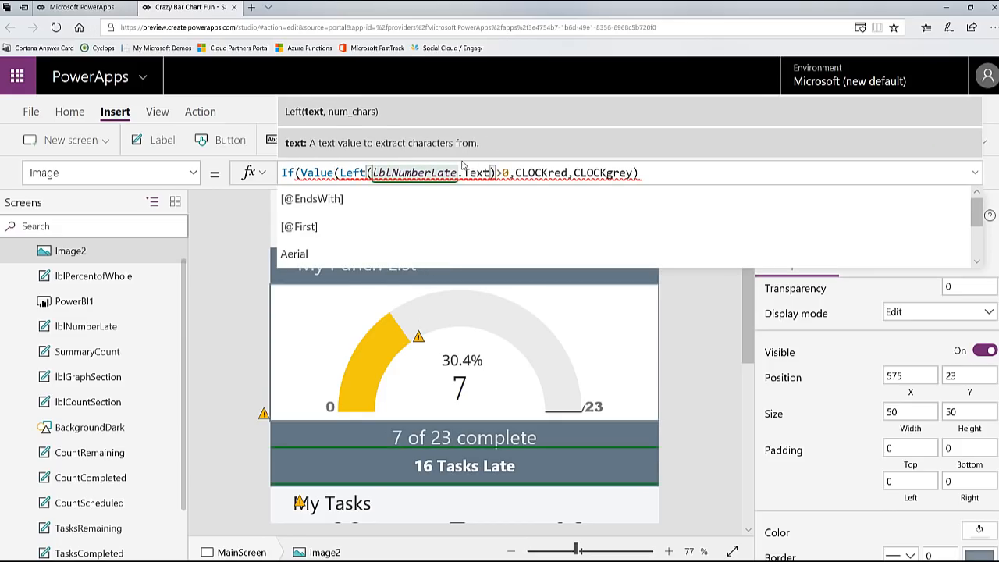
left_click(491, 172)
type(",2)")
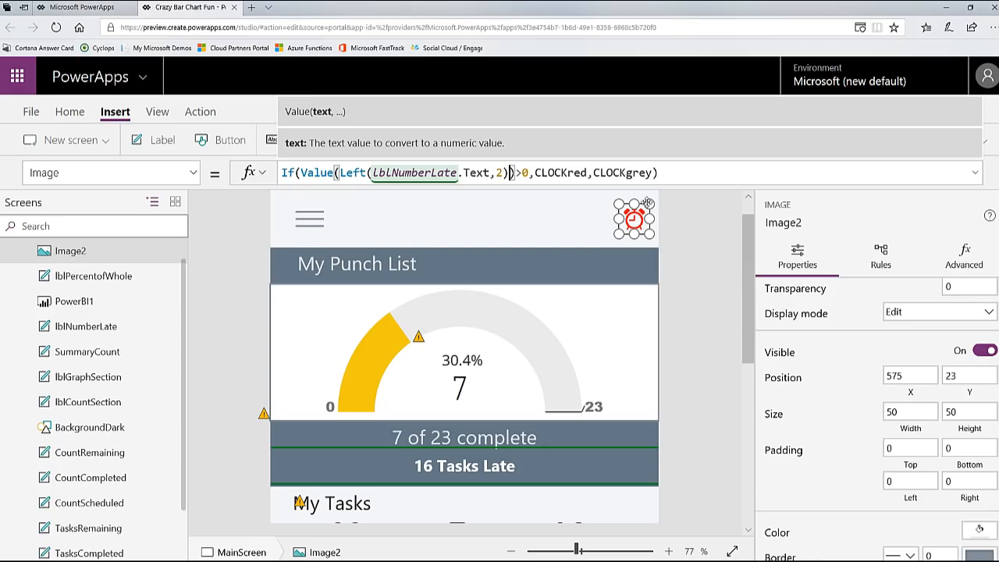
Step: Test the grey clock by replacing the count expression in the late-tasks label's Text formula, making it "0 Tasks Late"
left_click(473, 466)
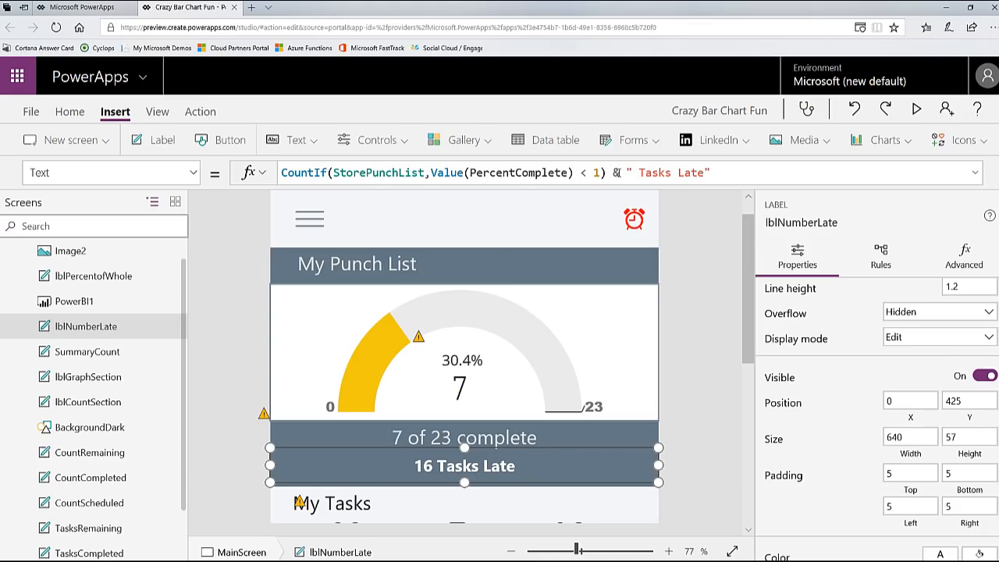
left_click_drag(617, 173, 215, 176)
key("ctrl+c")
key("BackSpace")
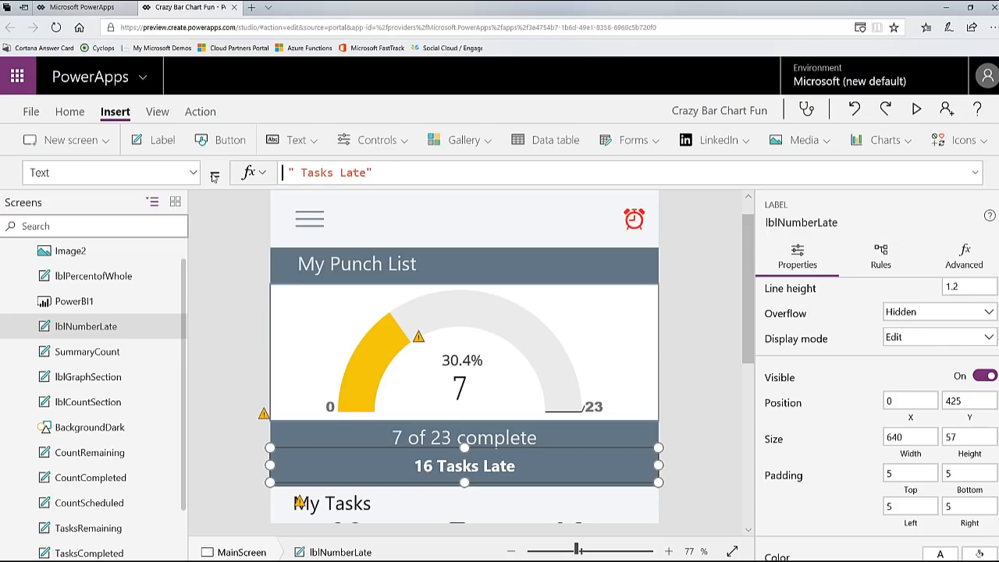
type("0")
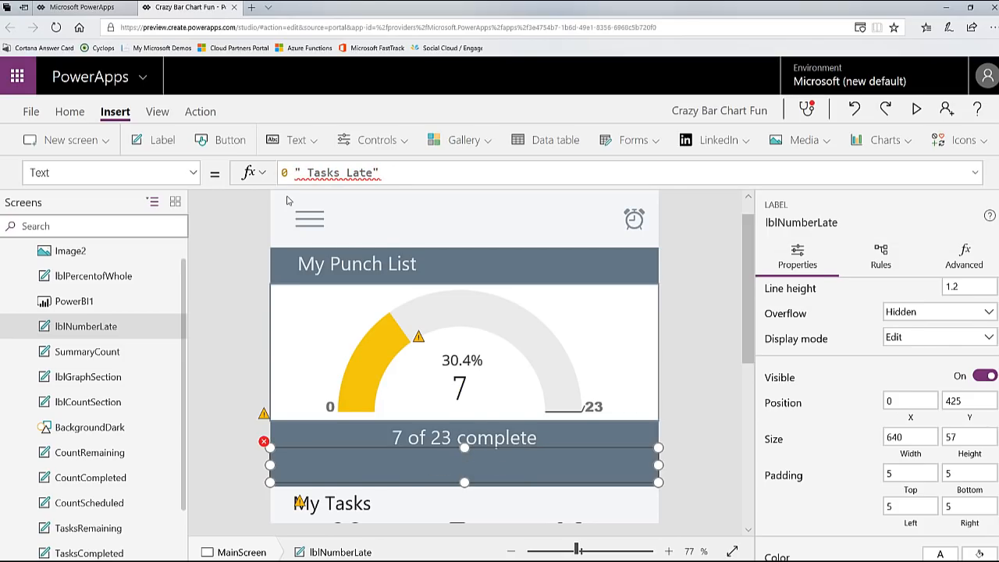
left_click(301, 171)
key("Delete")
left_click_drag(302, 173, 249, 175)
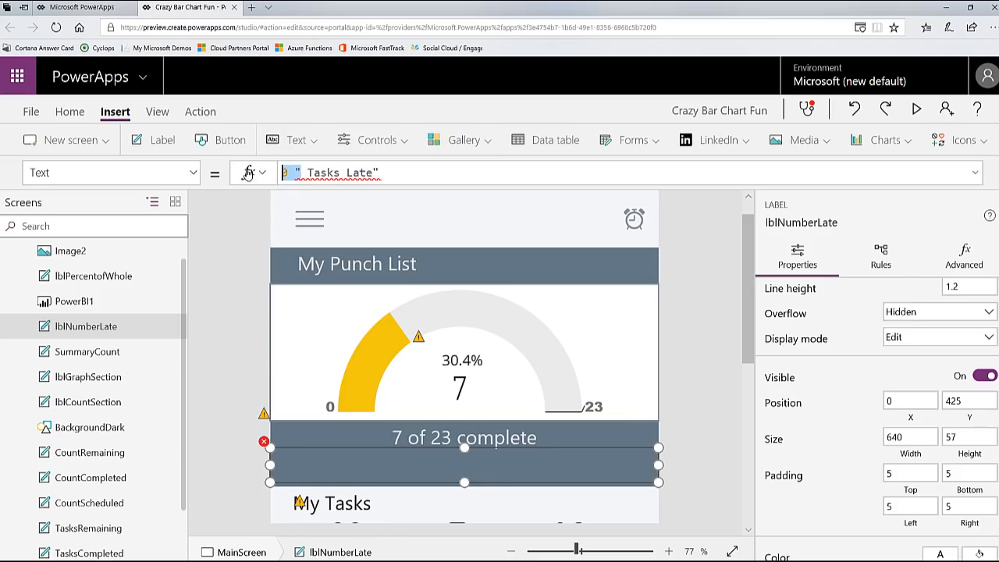
type("\"0")
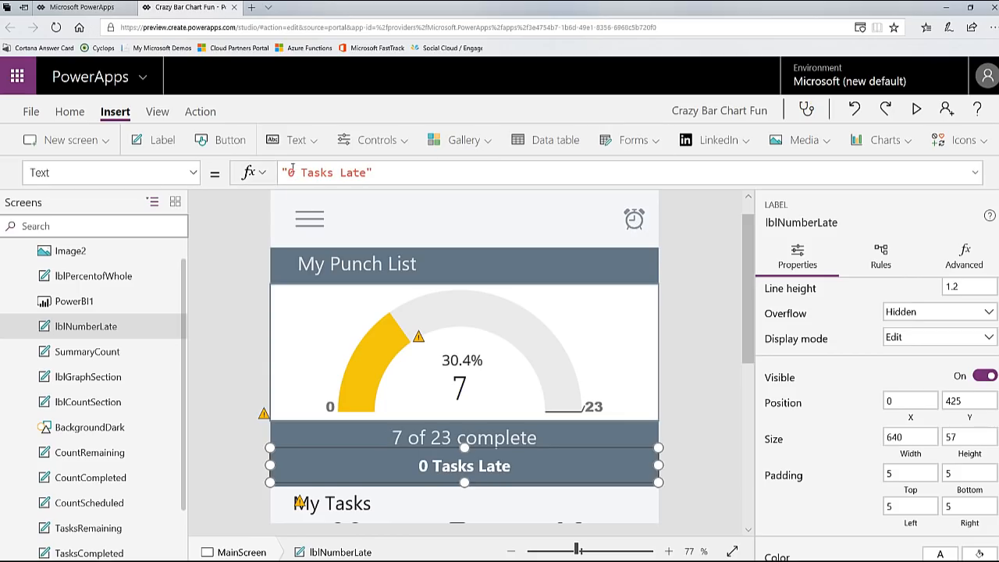
Step: Replace the test zero in the late-tasks label's Text formula with the original count expression, keeping the Tasks Late text in quotes
left_click_drag(295, 173, 268, 173)
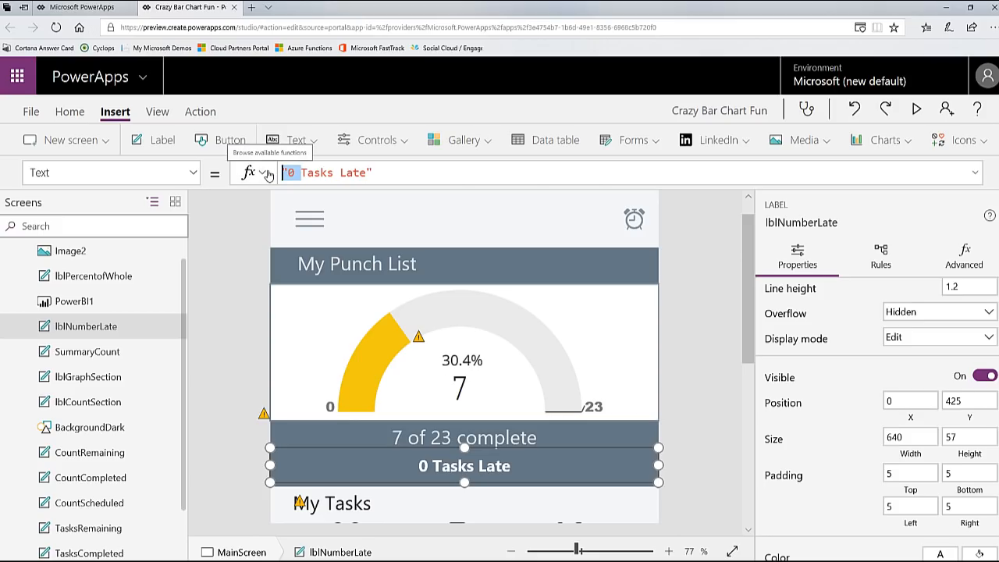
key("ctrl+v")
type("\"")
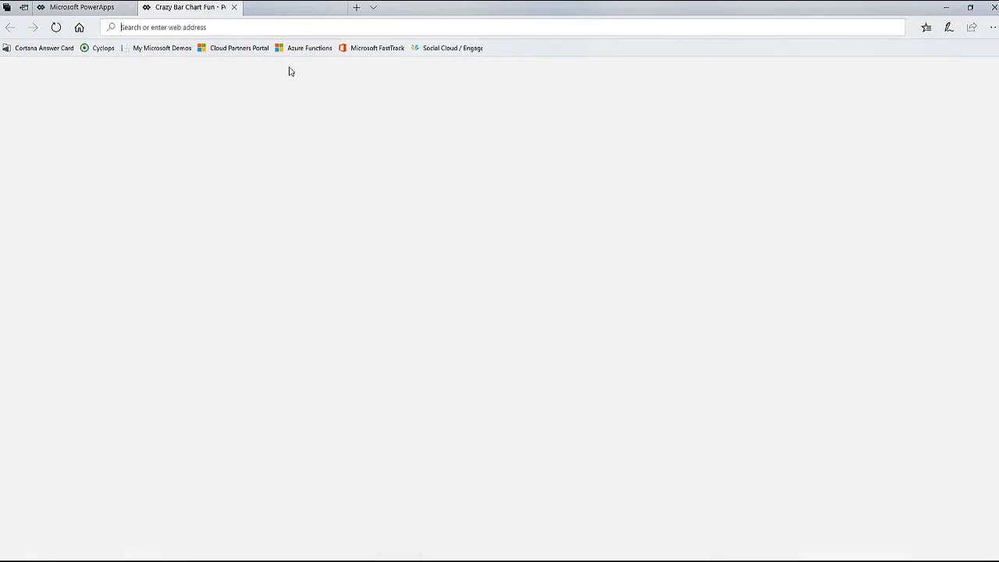
Step: Search the web in a new browser tab for "UI Frabric" and open the Office UI Fabric home page
key("ctrl+t")
type("UI Fram")
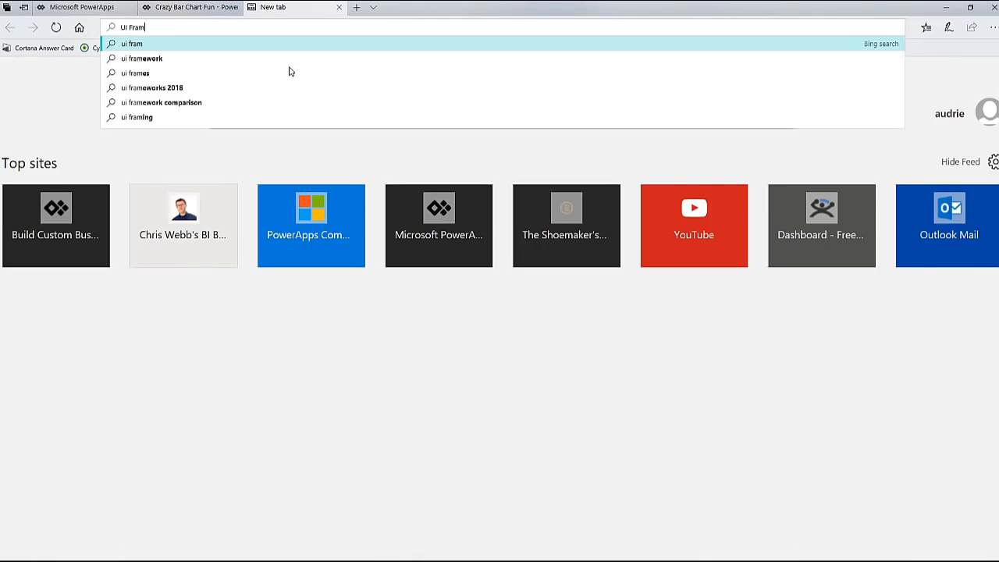
key("BackSpace")
type("bric")
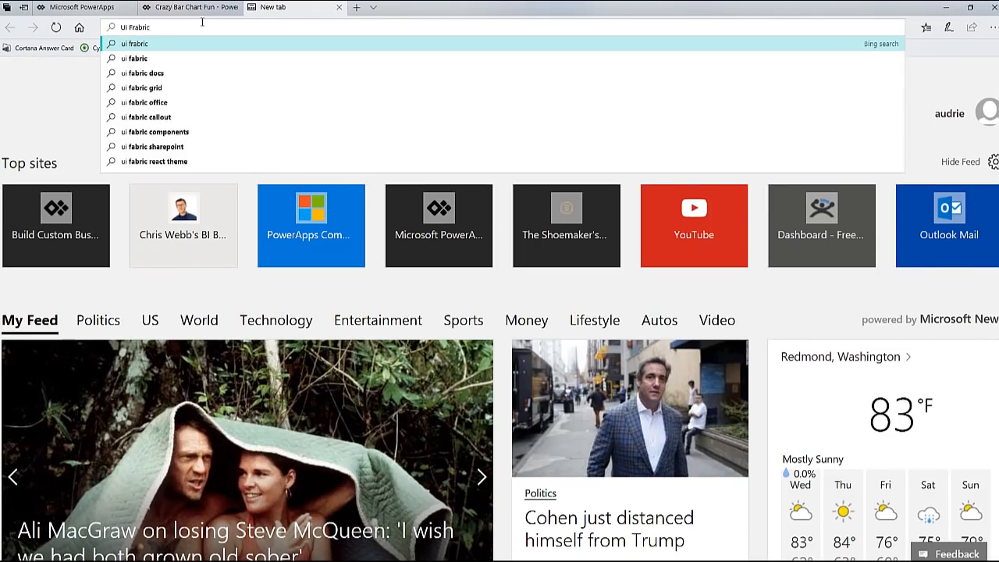
key("Return")
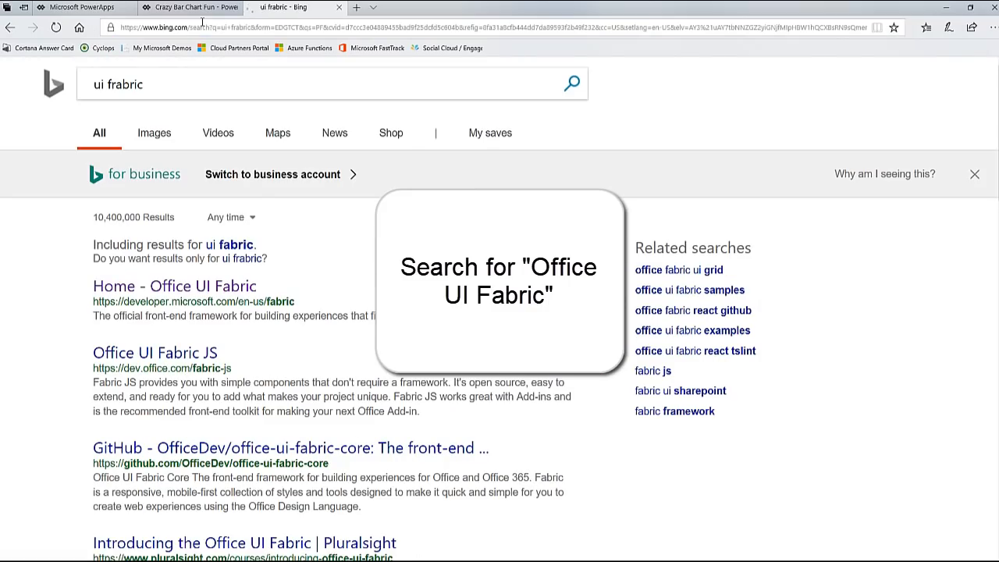
left_click(209, 289)
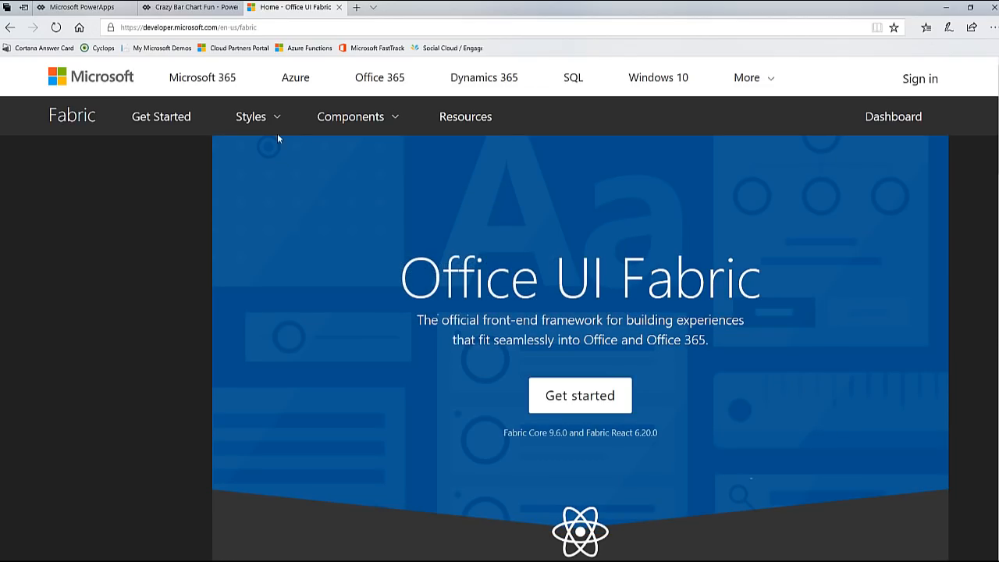
Step: Open the Icons page among the Fabric styles and browse the available icons
left_click(279, 125)
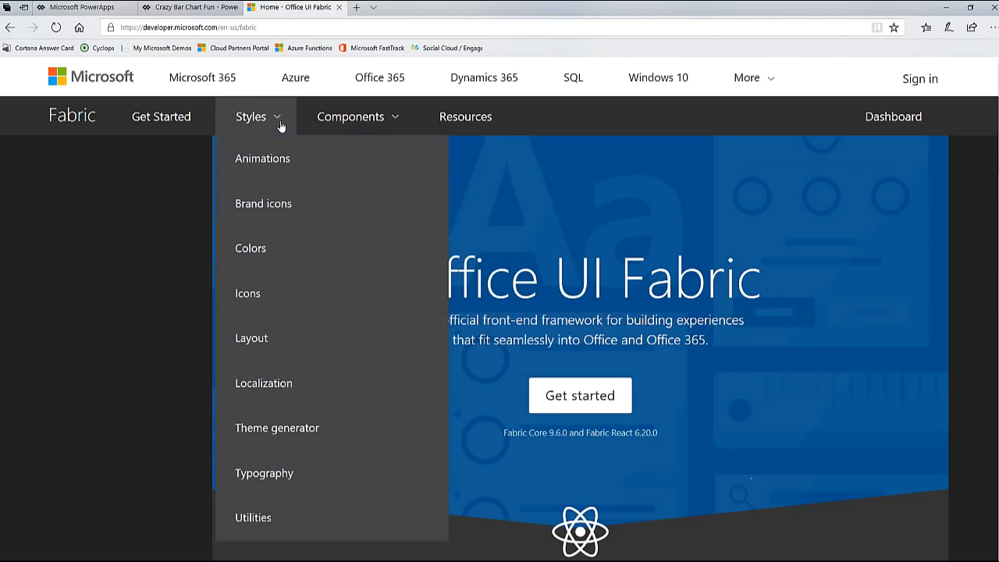
left_click(249, 294)
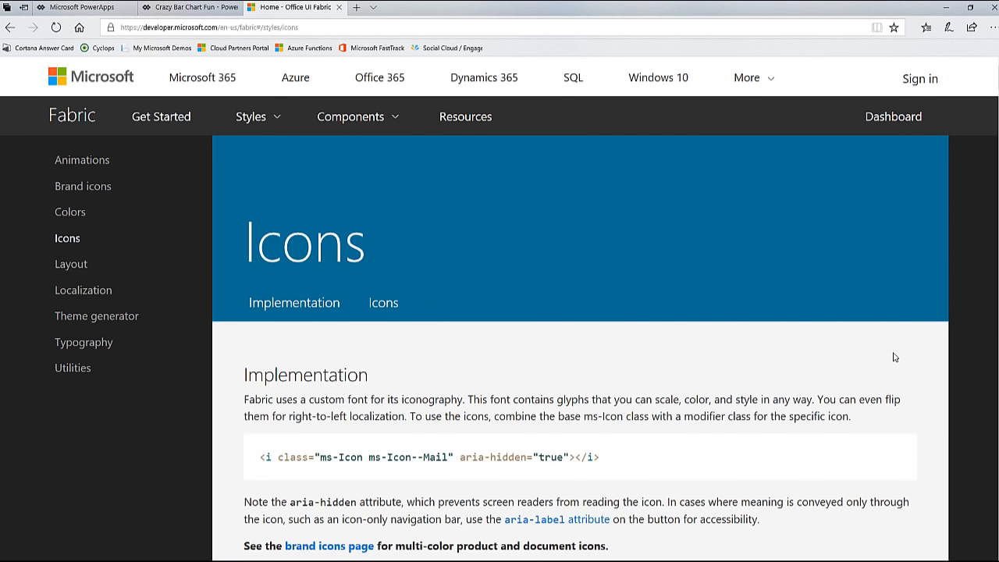
scroll(795, 383, "down", 10)
scroll(795, 382, "down", 15)
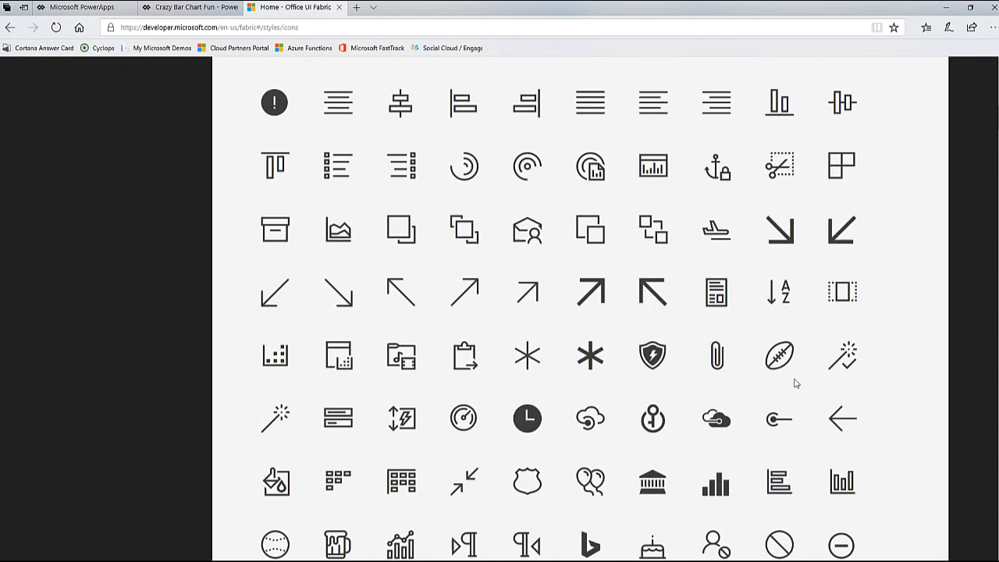
scroll(795, 380, "down", 3)
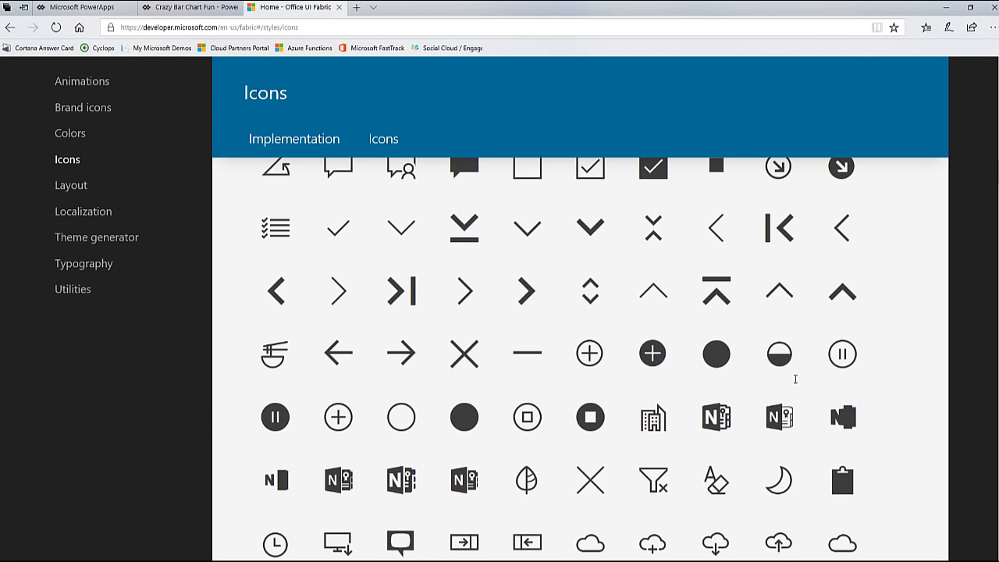
scroll(796, 379, "down", 3)
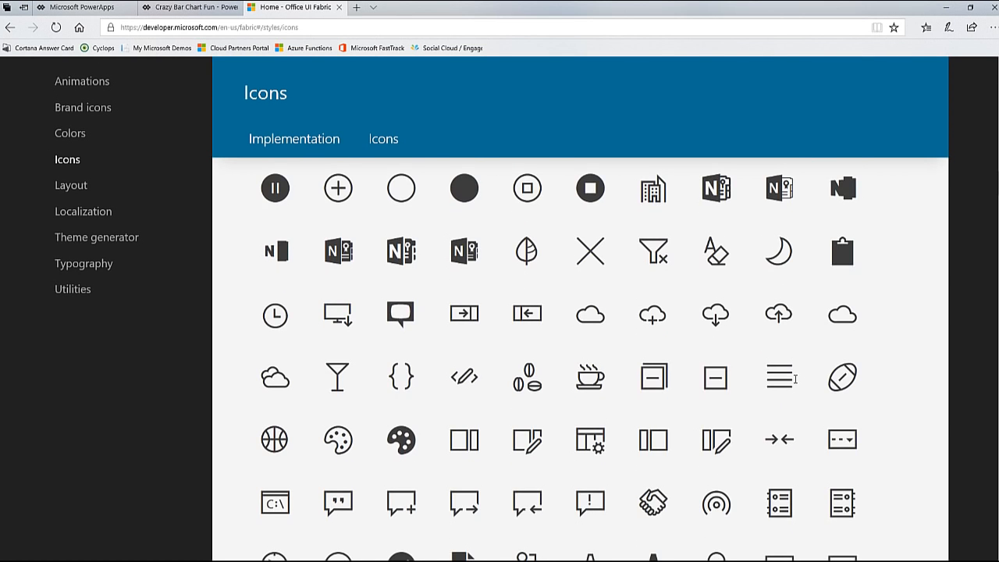
scroll(795, 380, "up", 20)
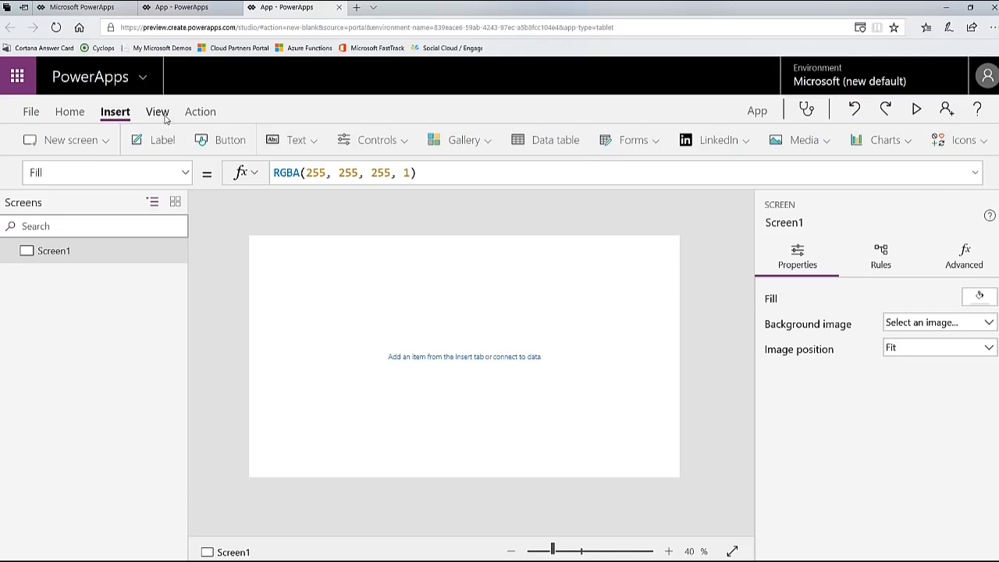
Step: Check which data sources are connected to the blank tablet app, and close the list
left_click(160, 114)
left_click(64, 140)
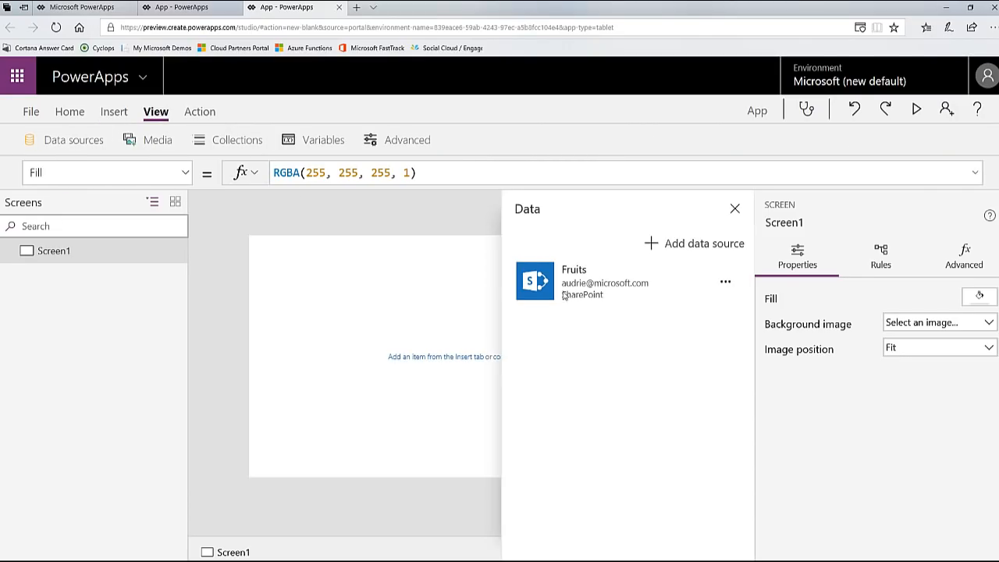
left_click(735, 208)
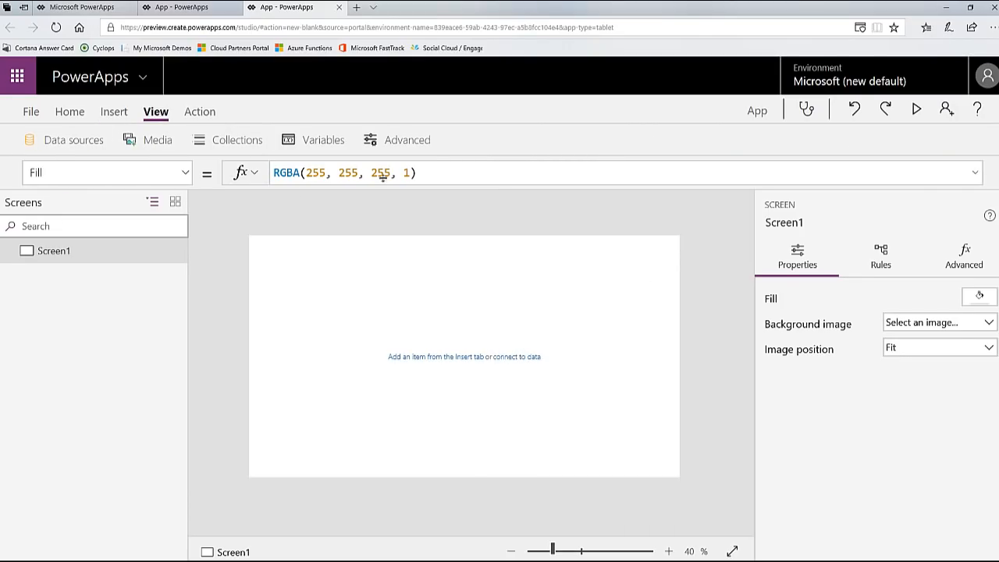
Step: Insert a vertical gallery on Screen1
left_click(117, 114)
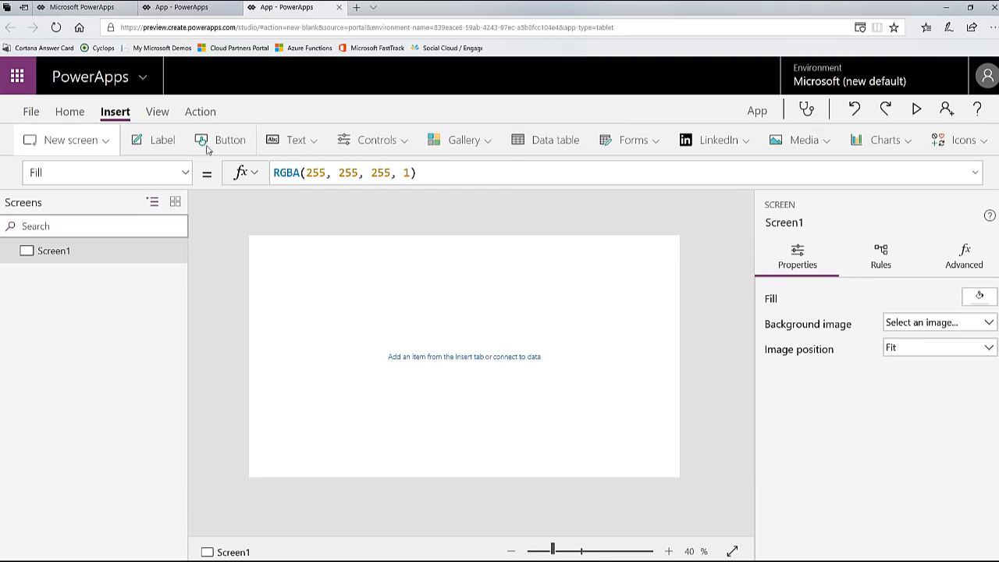
left_click(459, 145)
left_click(466, 211)
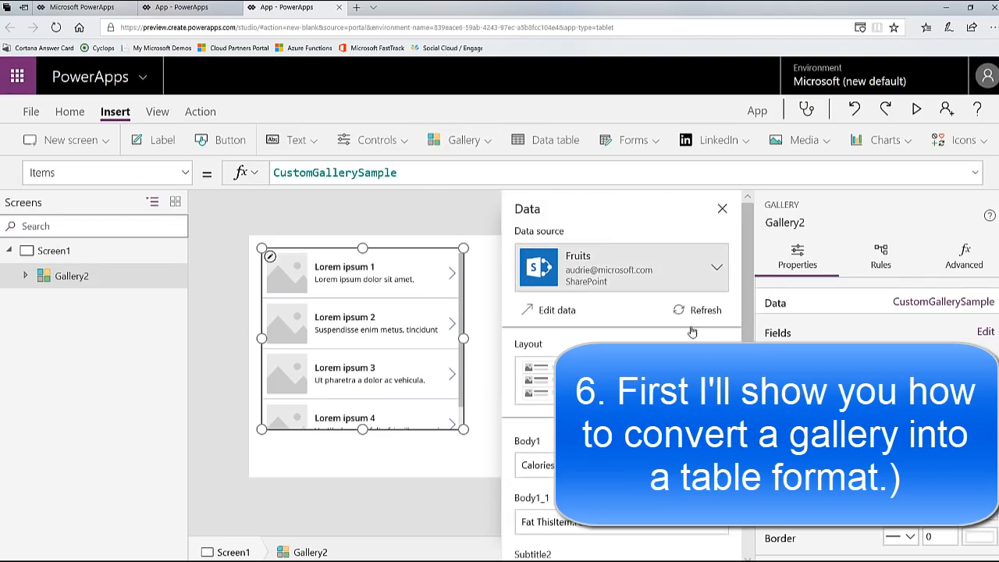
Step: Bind the gallery to the Fruits data source and apply the Title and subtitle layout
left_click(717, 269)
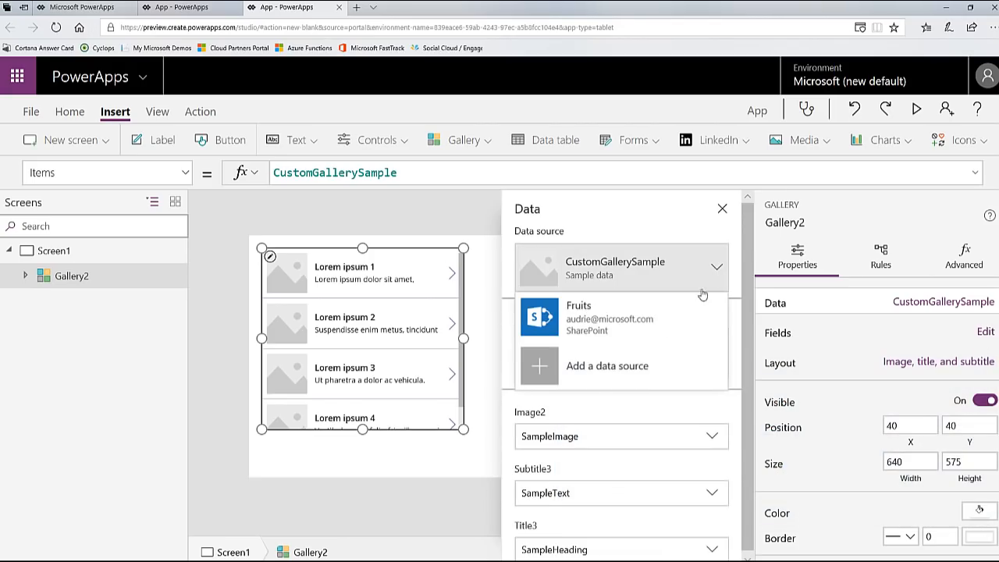
left_click(666, 321)
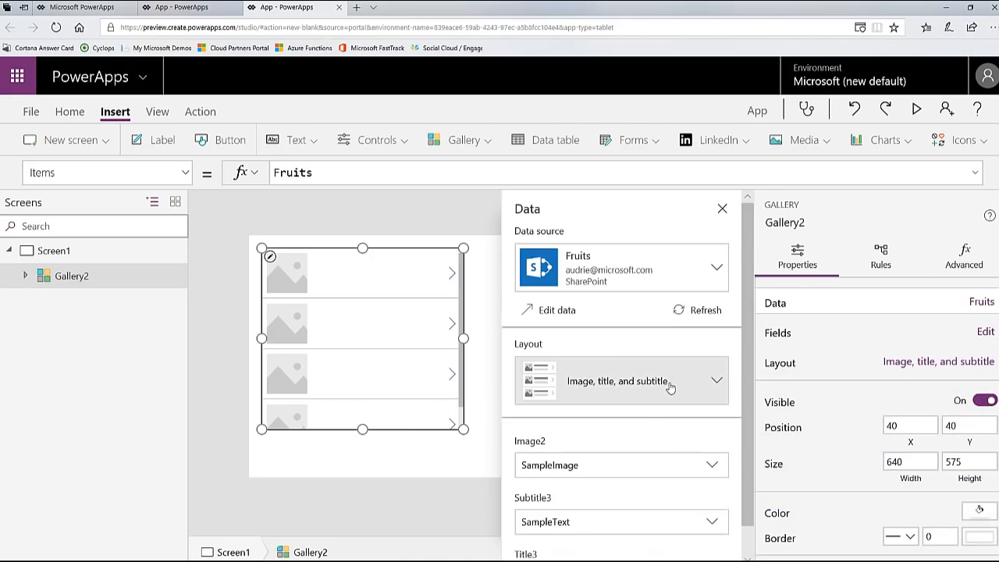
left_click(722, 382)
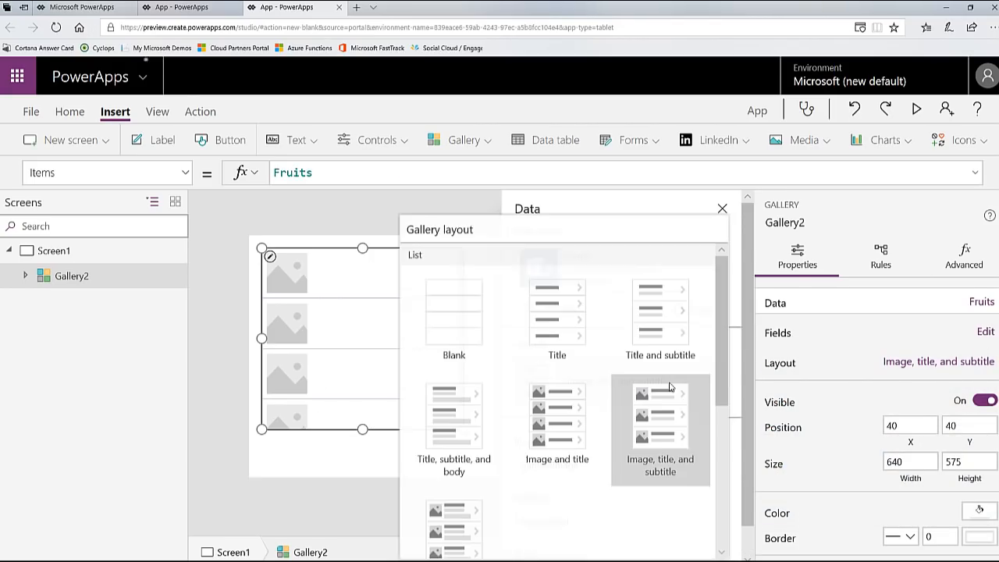
left_click(658, 326)
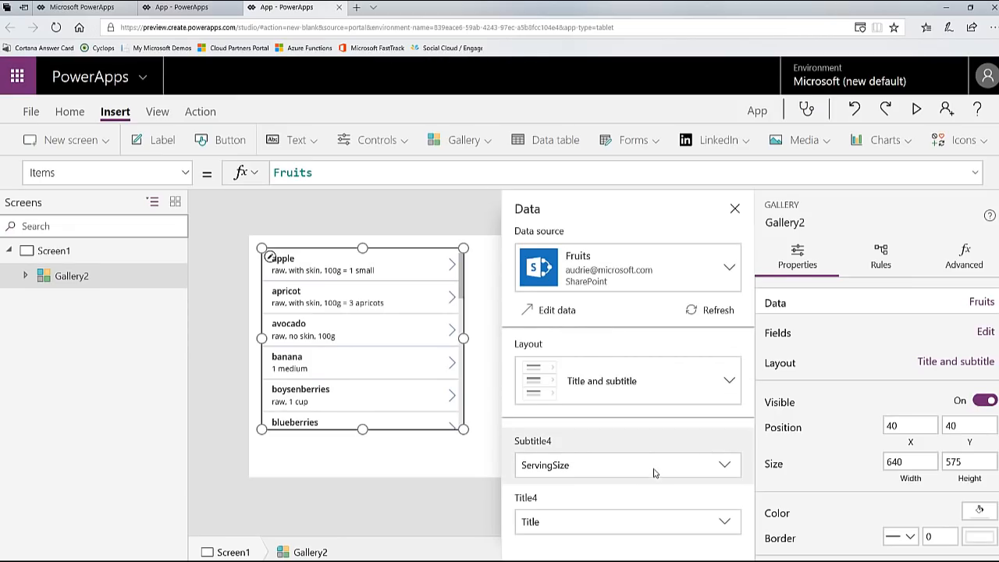
Step: Try the Title, subtitle, and body layout on the gallery and switch back to Title and subtitle
left_click(685, 395)
left_click(459, 443)
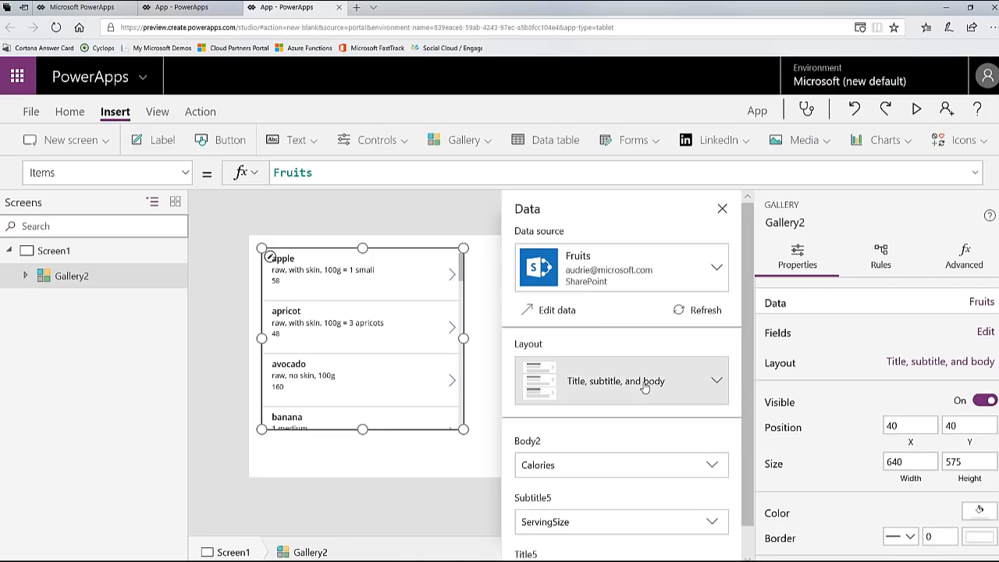
left_click(645, 388)
left_click(662, 306)
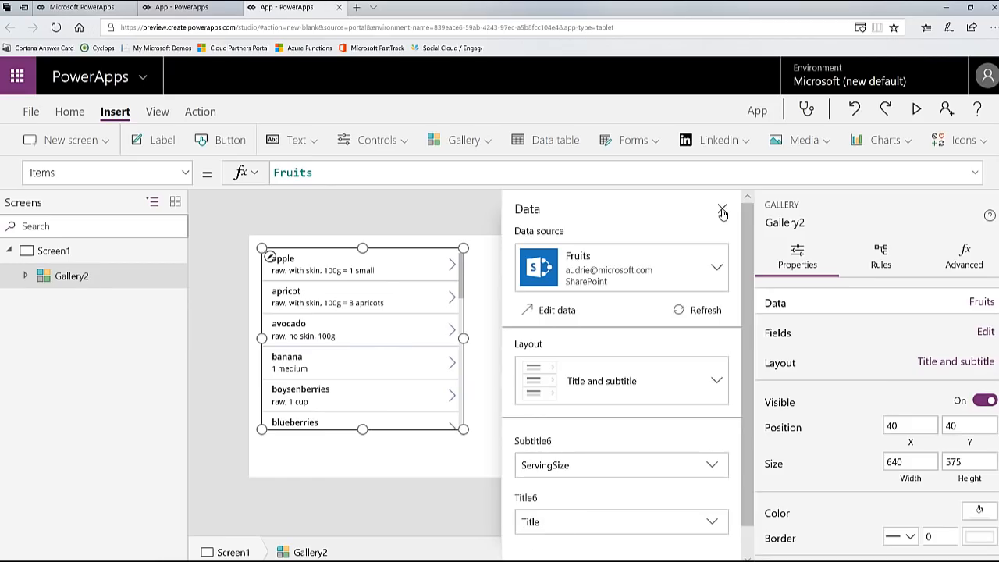
Step: Widen the gallery to about 1285 and move it down to about X 48, Y 152, leaving space above for a header
left_click(722, 210)
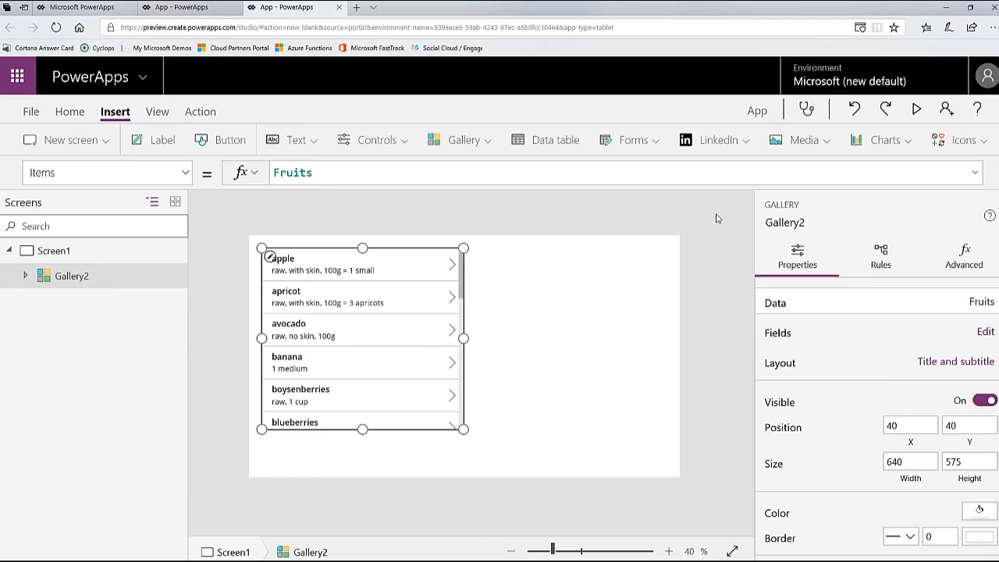
left_click_drag(464, 338, 667, 339)
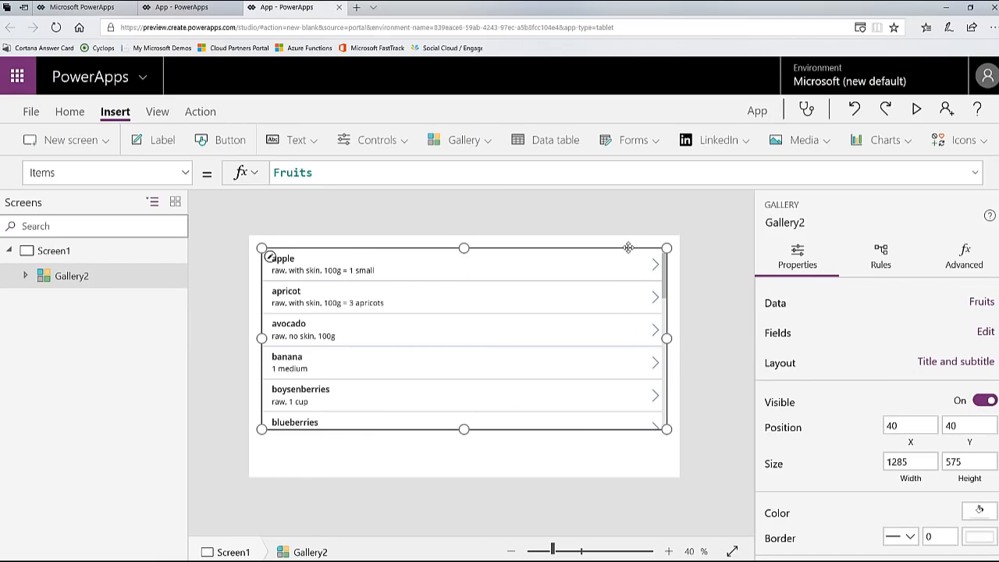
left_click_drag(629, 247, 630, 283)
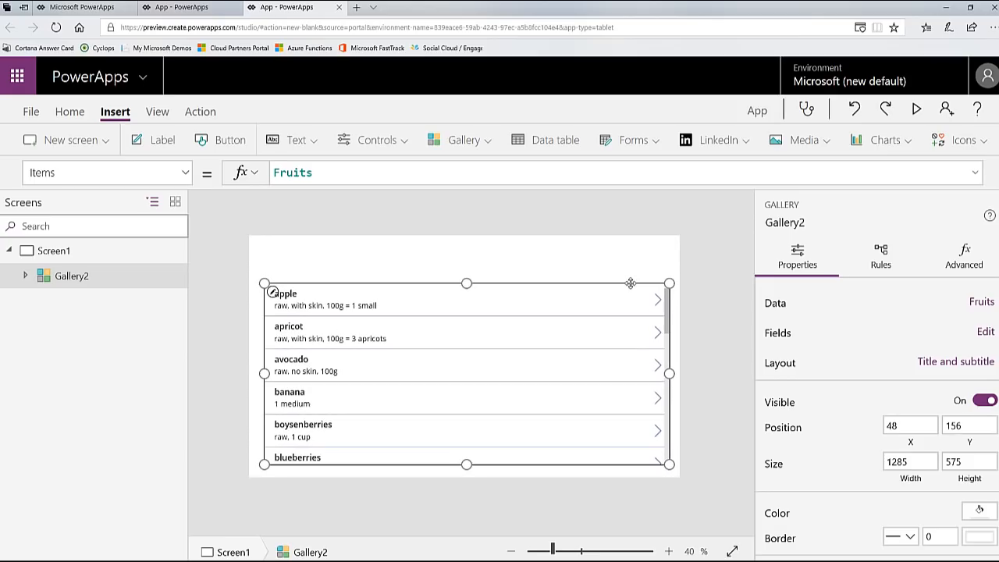
Step: Delete the next-arrow icon from the gallery's row template
left_click(659, 300)
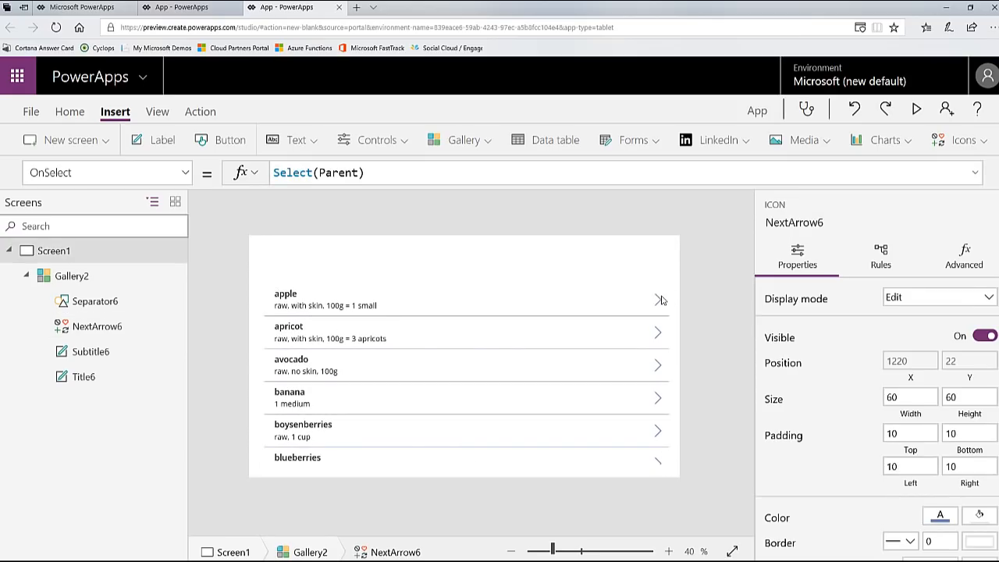
key("Delete")
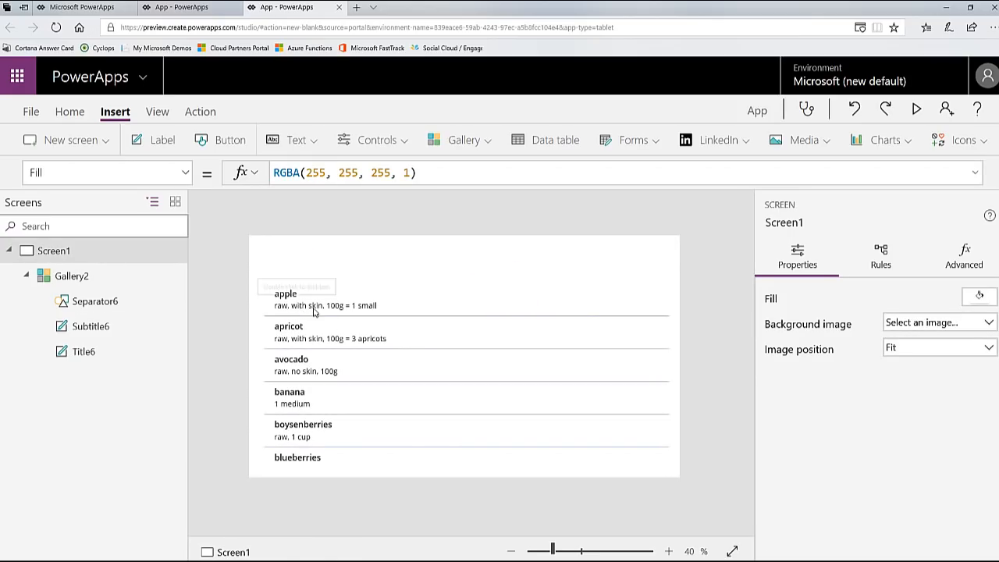
Step: Set the Width property of the gallery's title and subtitle labels together to 200
left_click(311, 306)
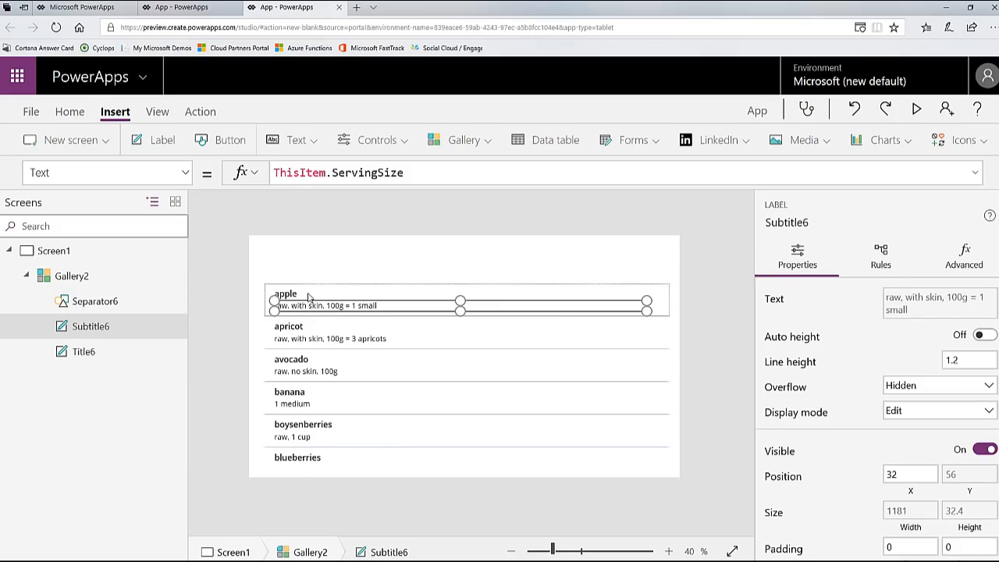
left_click(310, 296, "shift")
left_click(185, 172)
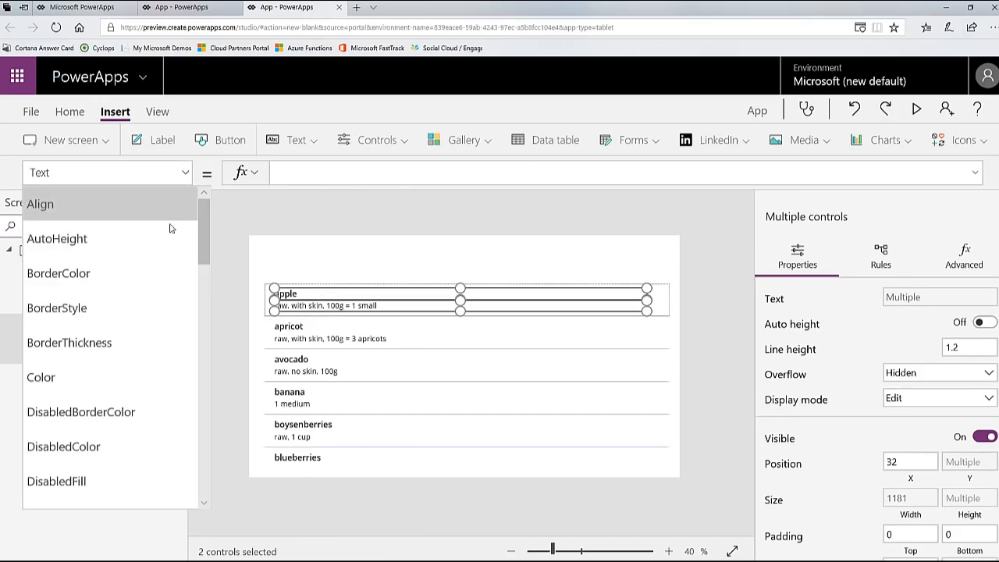
scroll(117, 472, "down", 15)
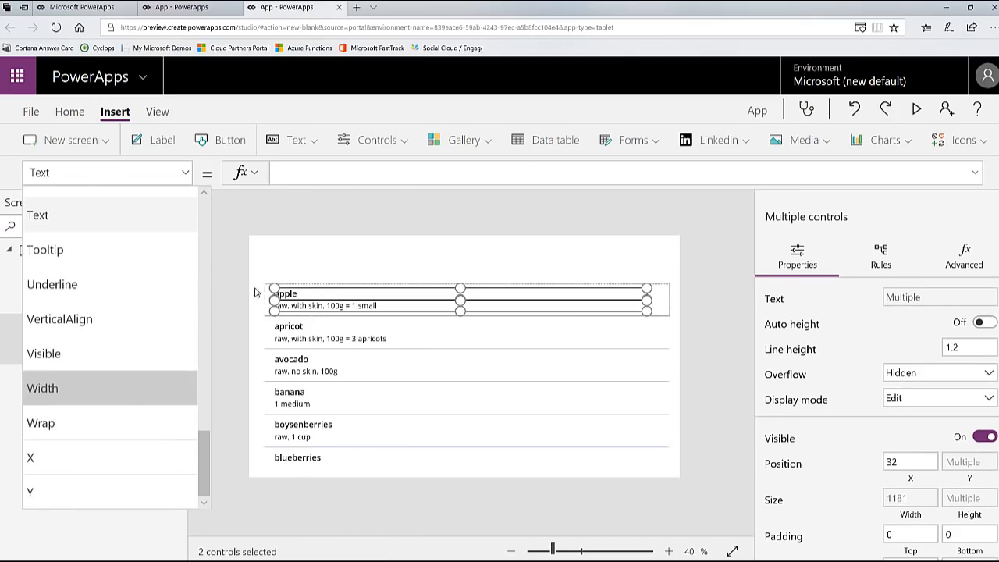
left_click_drag(462, 173, 234, 181)
type("10")
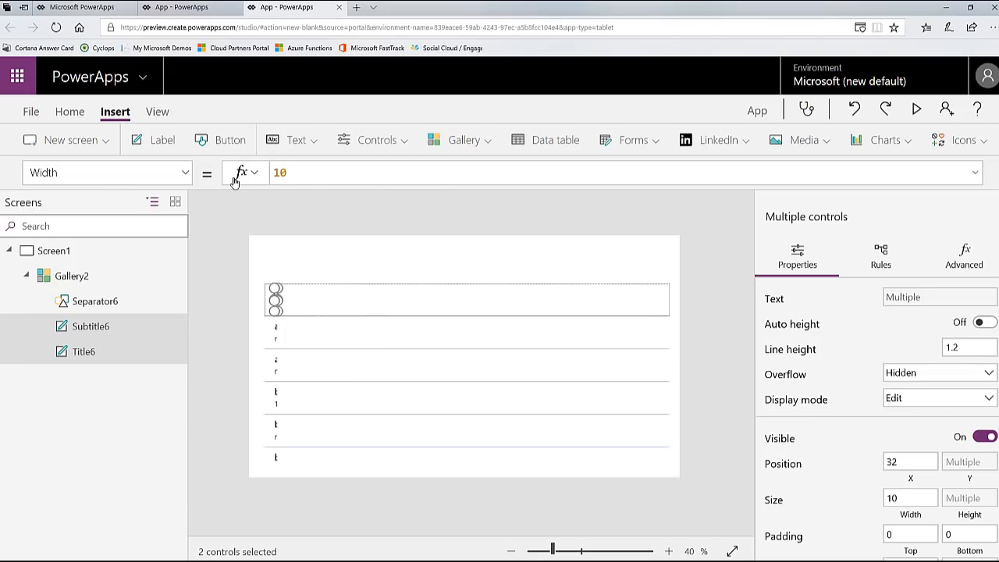
type("0")
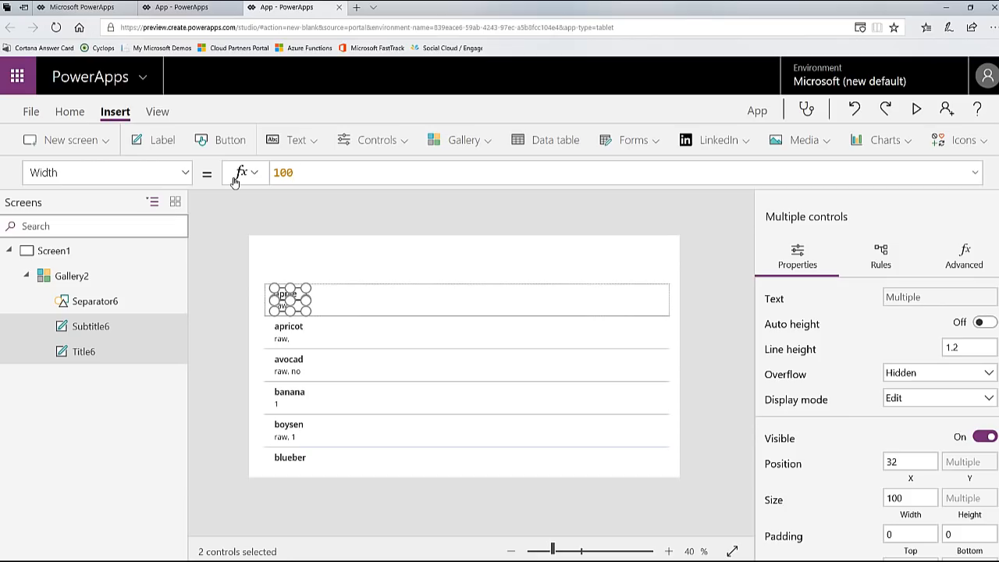
key("BackSpace")
key("BackSpace")
key("BackSpace")
type("200")
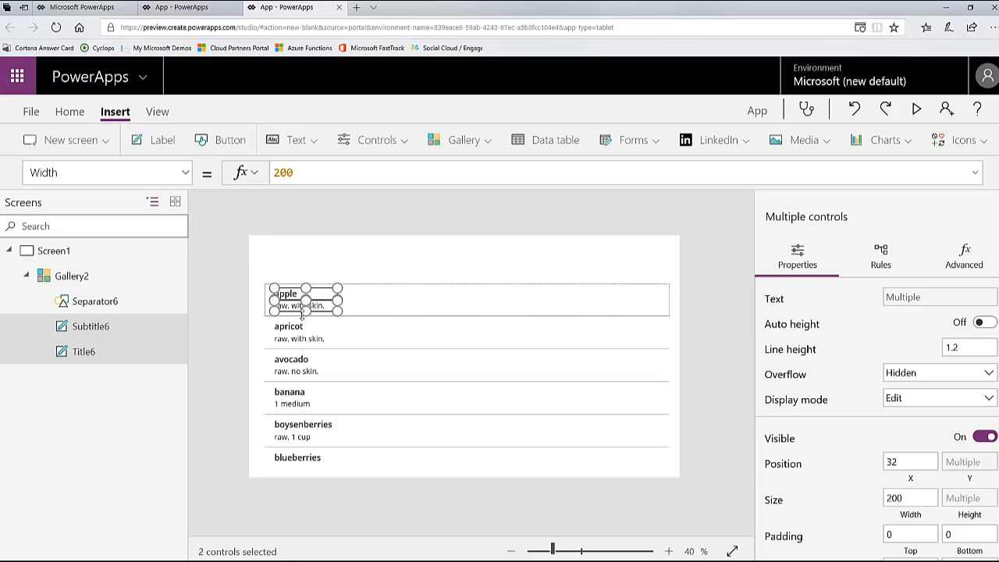
left_click(260, 344)
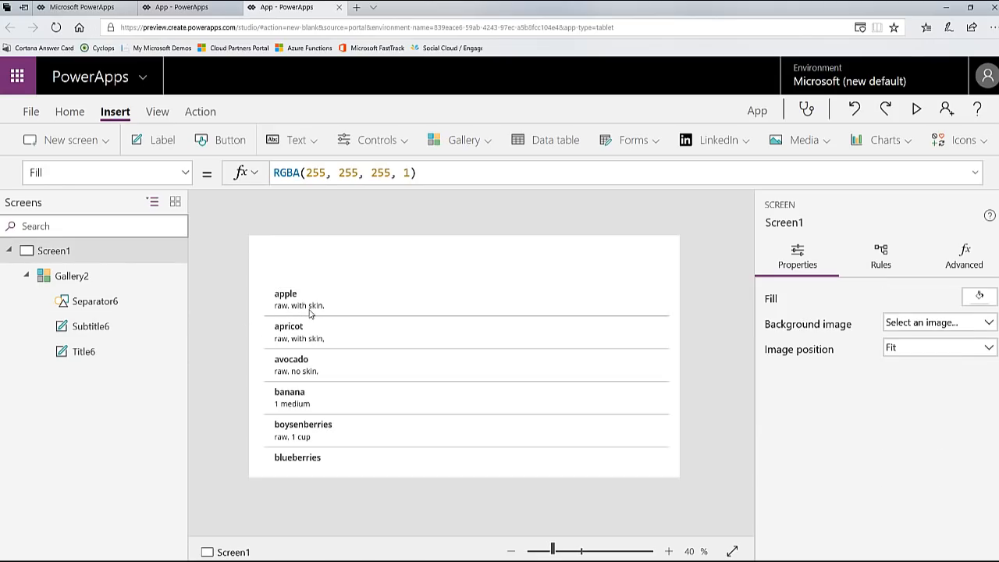
Step: Place the serving size label beside the title at about X 309, Y 20, and enable its auto height
left_click(313, 306)
left_click_drag(313, 306, 402, 301)
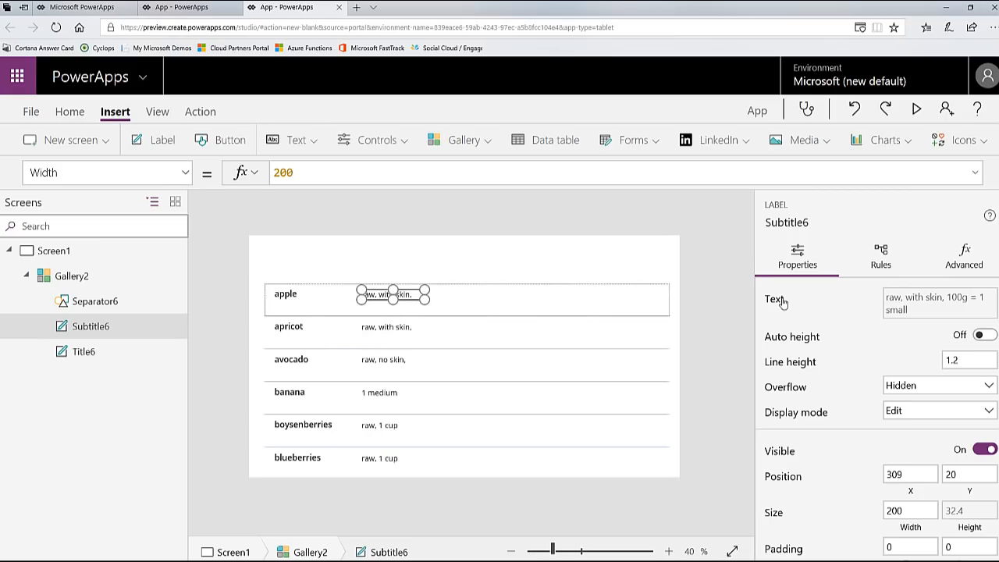
left_click(987, 337)
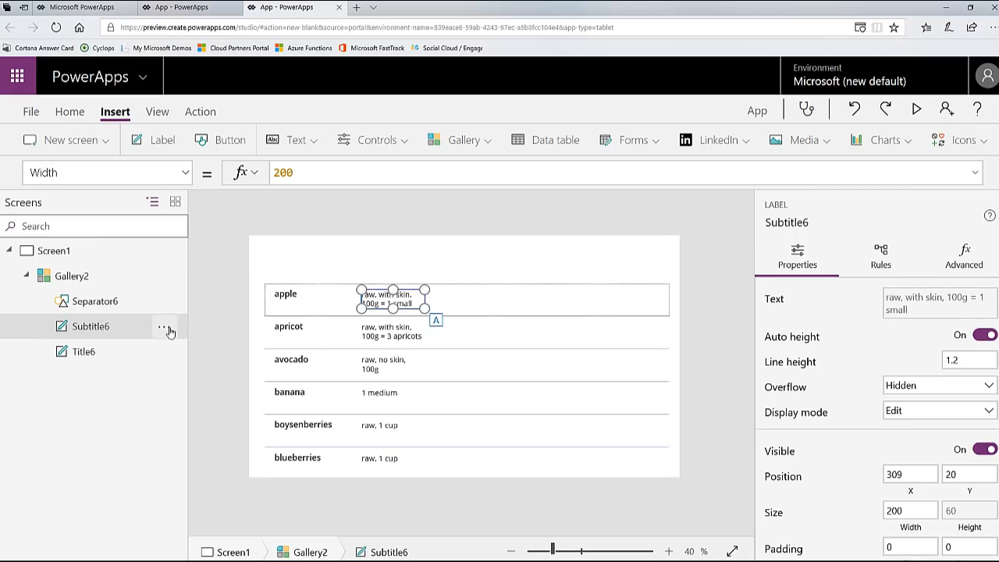
Step: Duplicate the serving size label within the gallery and place the copy as a third column at about X 560, Y 20
left_click(165, 329)
left_click(169, 352)
left_click(171, 332)
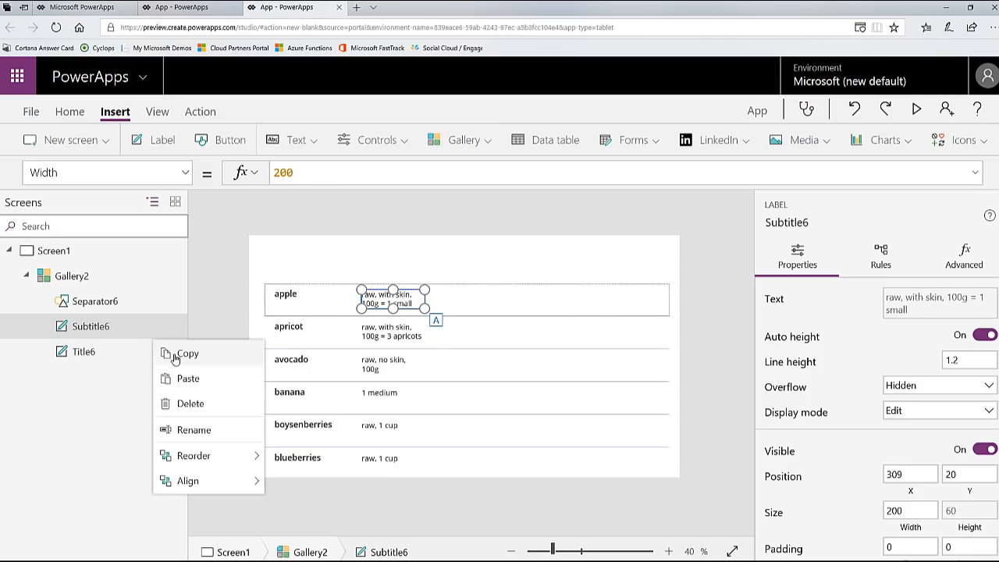
left_click(176, 378)
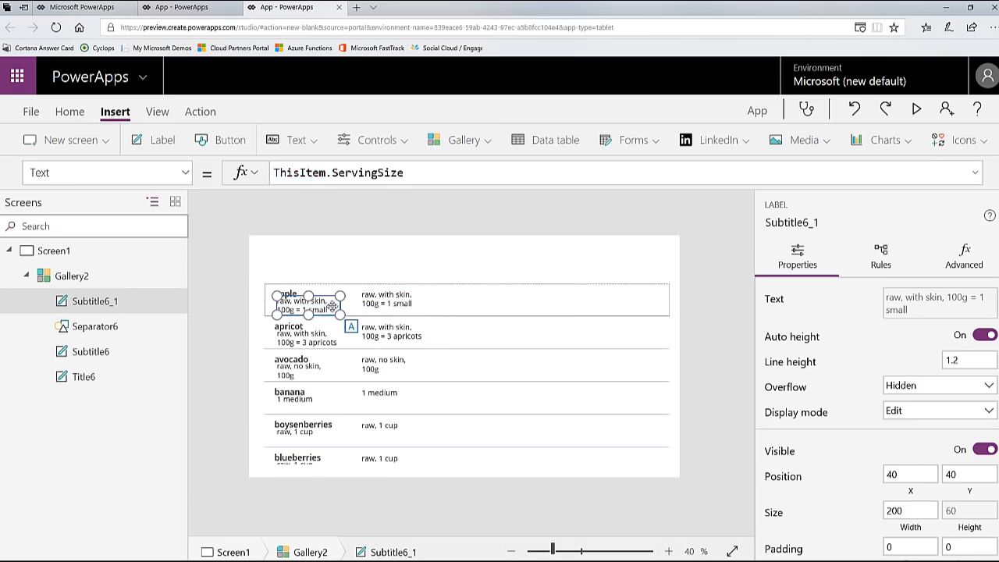
left_click_drag(323, 297, 489, 290)
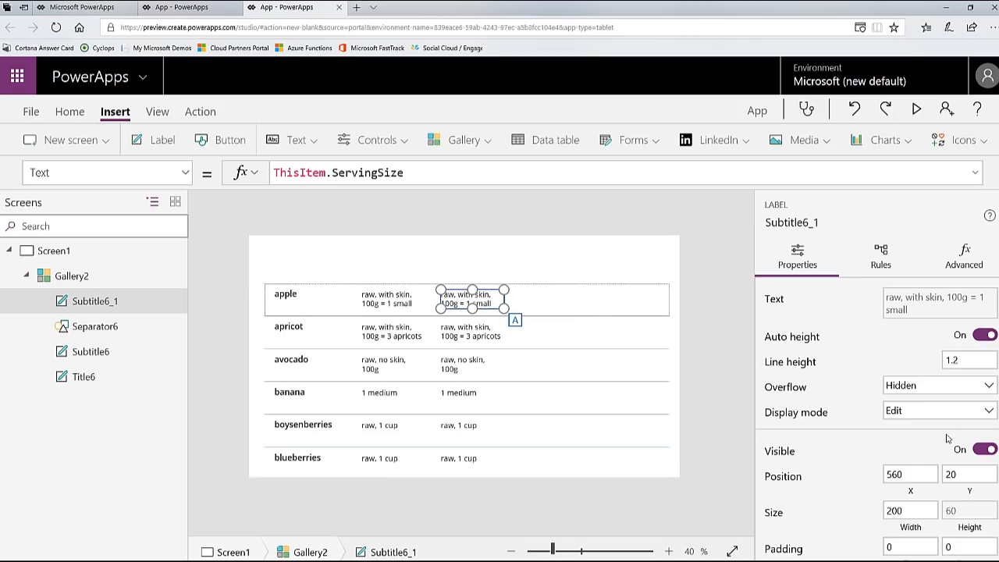
Step: Bind the third column's label to ThisItem.Calories and shrink it to about 87 by 32 with auto height off
left_click(981, 335)
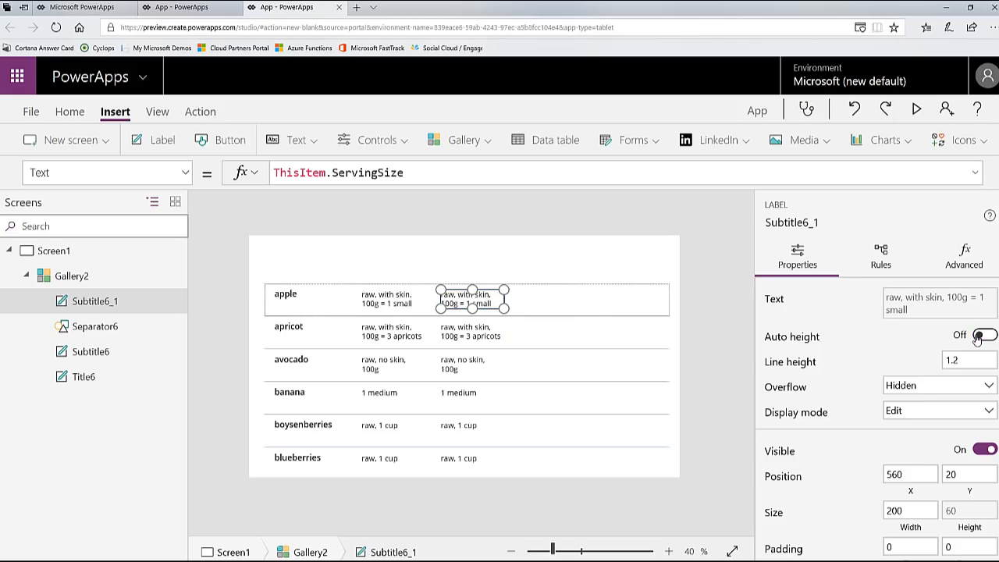
left_click_drag(333, 172, 500, 172)
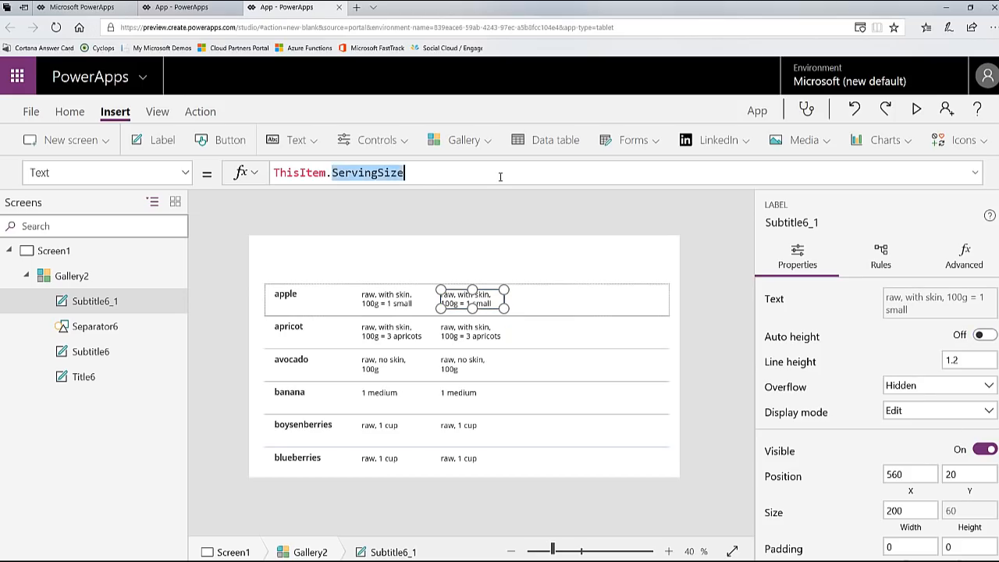
type("ca")
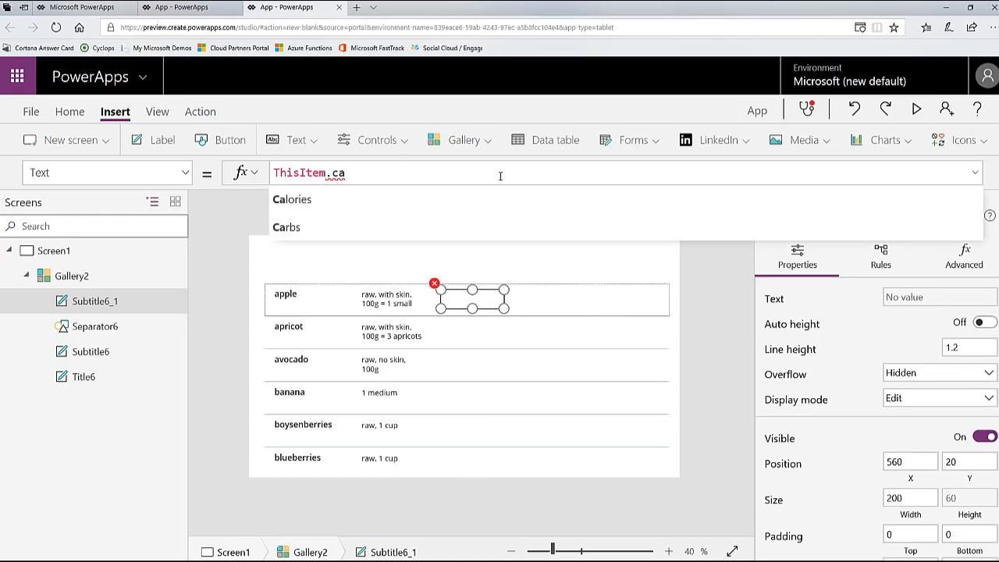
key("Tab")
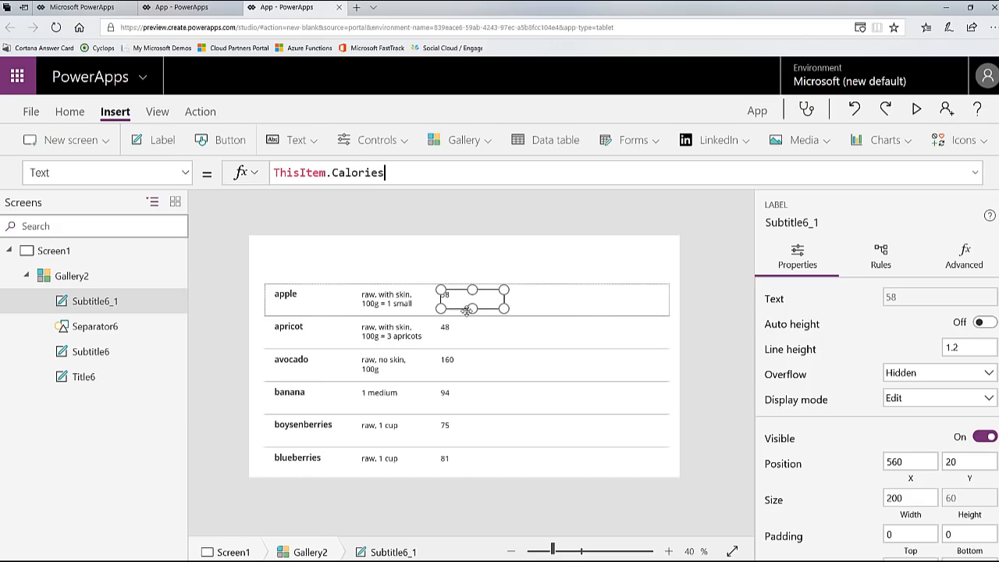
left_click_drag(472, 307, 468, 300)
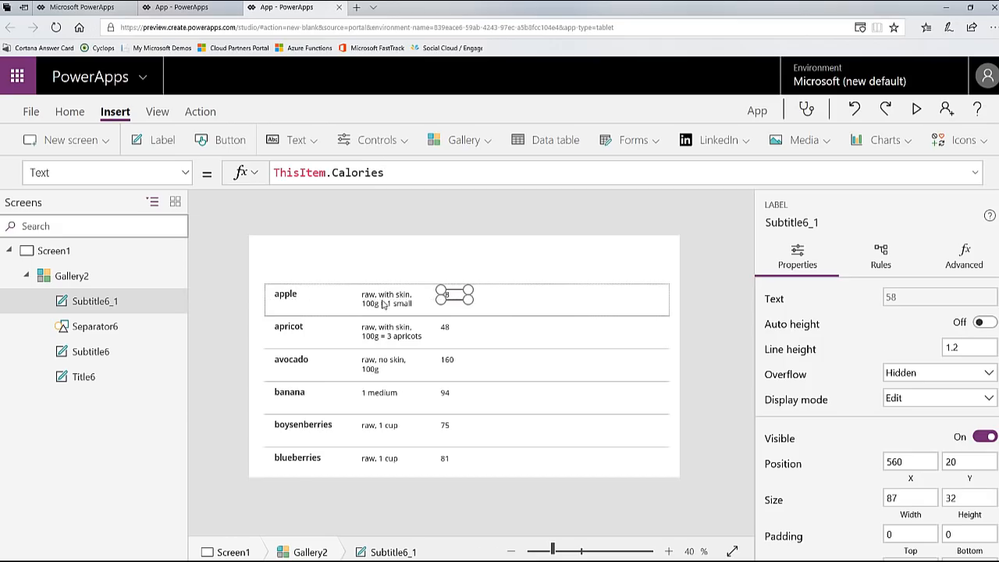
Step: Duplicate the Calories label as a fourth column at about X 702, Y 20, and set its text to ThisItem.Fat
left_click(164, 302)
left_click(173, 328)
left_click(167, 304)
left_click(188, 353)
left_click_drag(291, 299, 499, 295)
left_click_drag(331, 173, 554, 172)
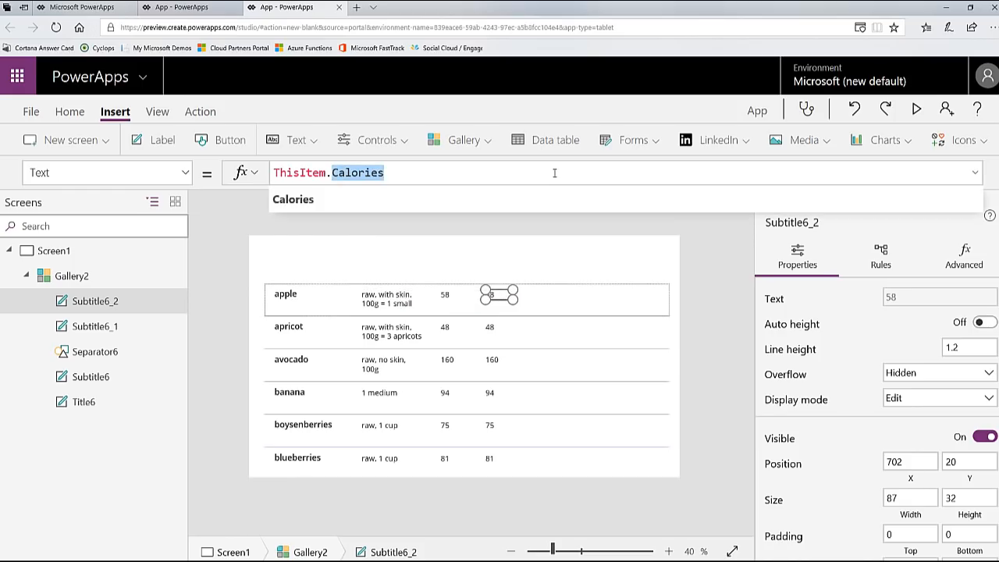
type("Fat")
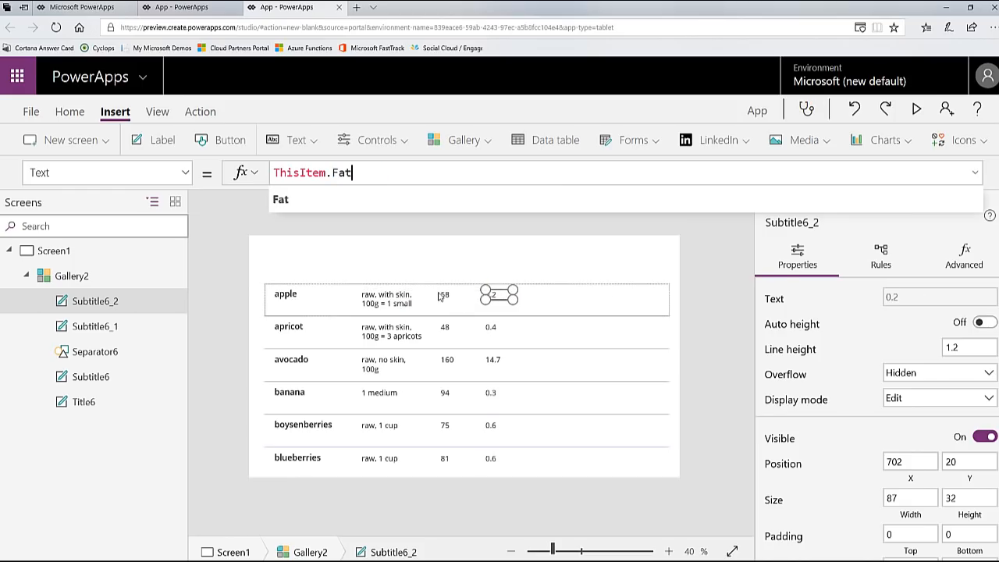
Step: Duplicate the Calories and Fat labels together and place the copies as the fifth and sixth columns at Y 20
left_click(441, 297)
left_click(443, 297)
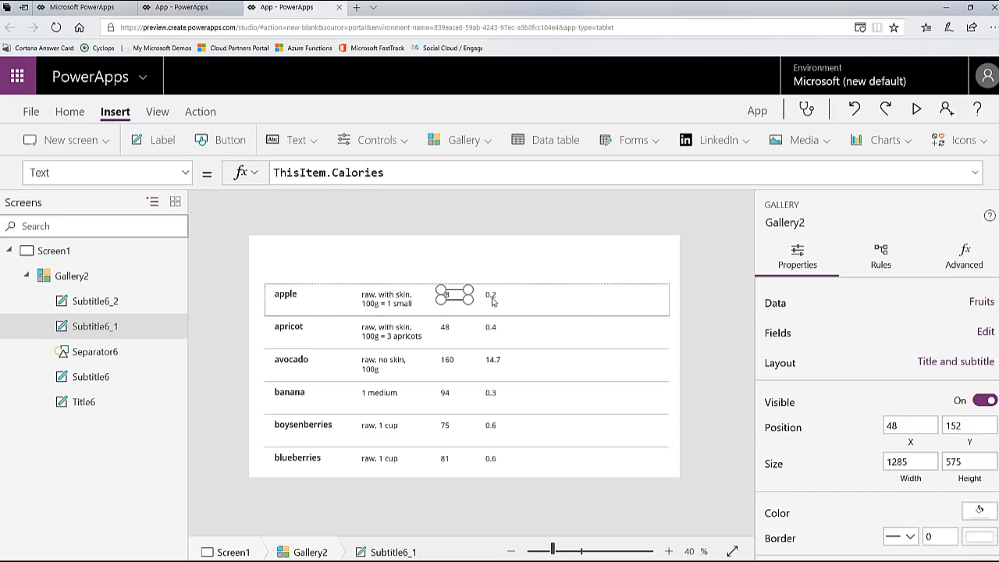
left_click(495, 300, "shift")
left_click(493, 300, "shift")
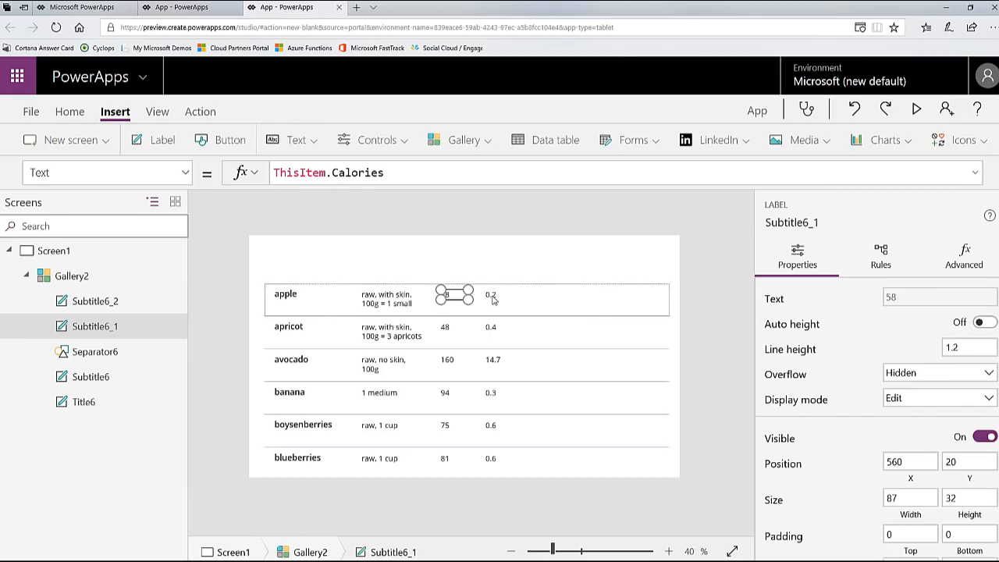
left_click(493, 299, "shift")
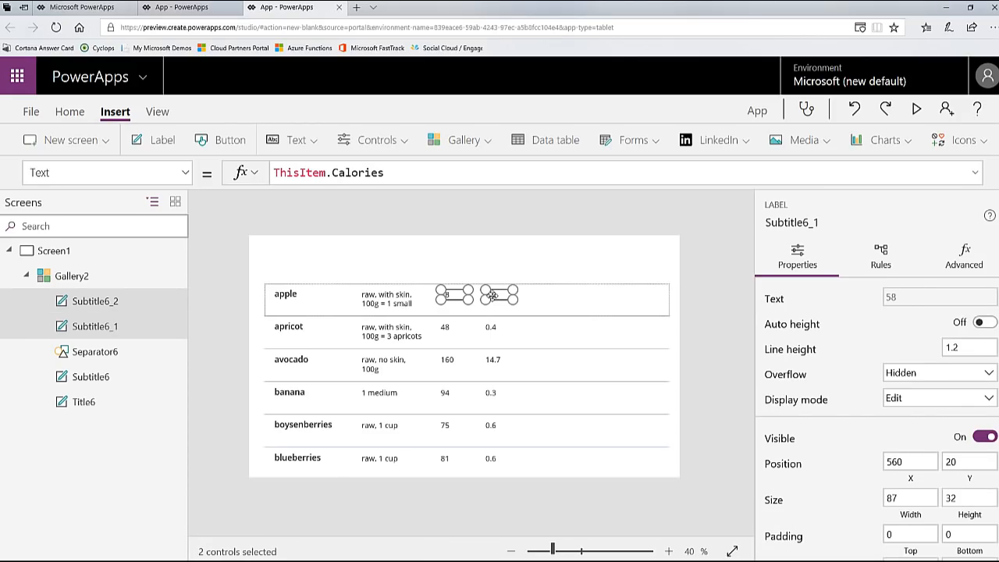
left_click(548, 310)
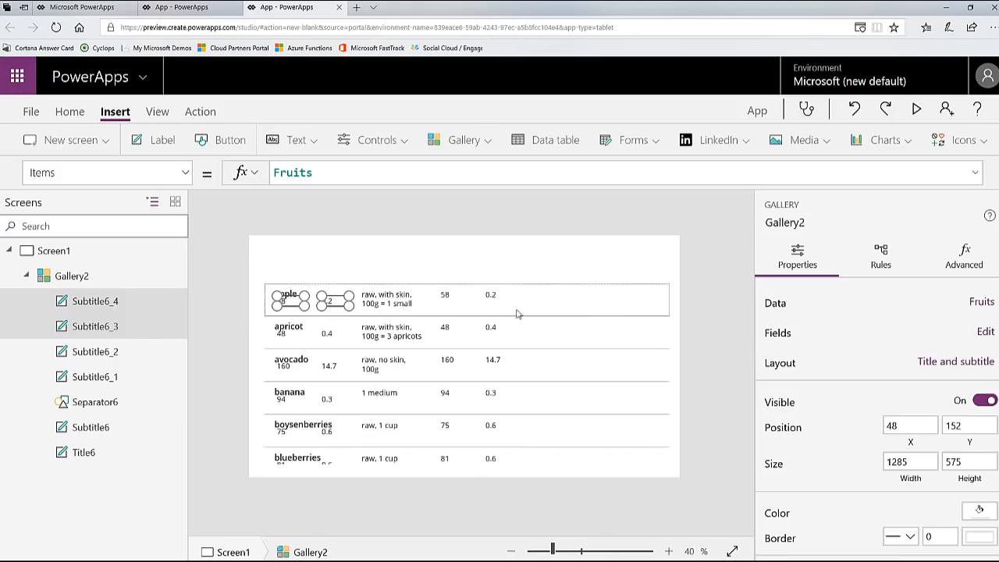
left_click_drag(356, 306, 587, 298)
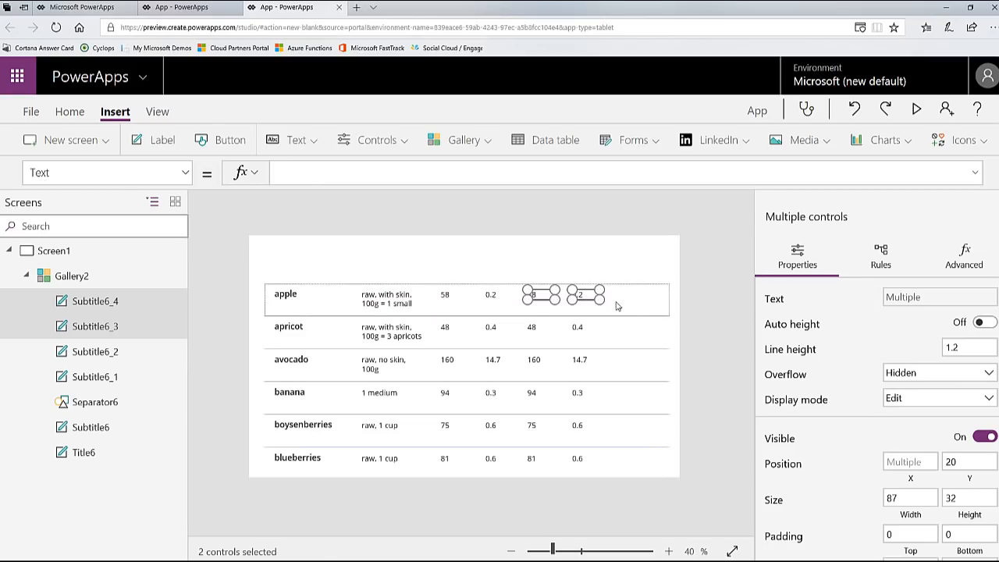
Step: Bind the fifth column's label in the gallery to ThisItem.Carbs
left_click(617, 306)
left_click(533, 300)
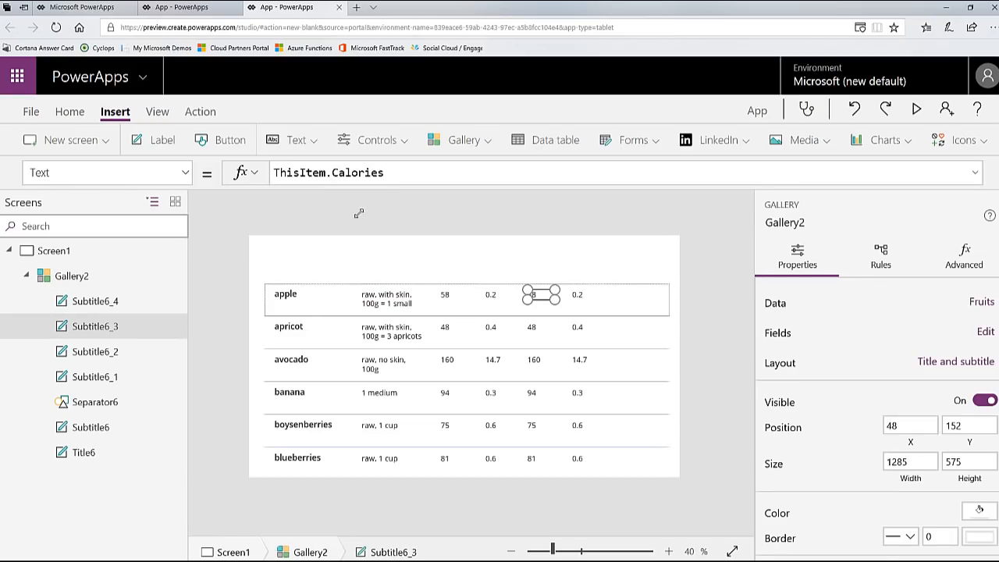
left_click(366, 172)
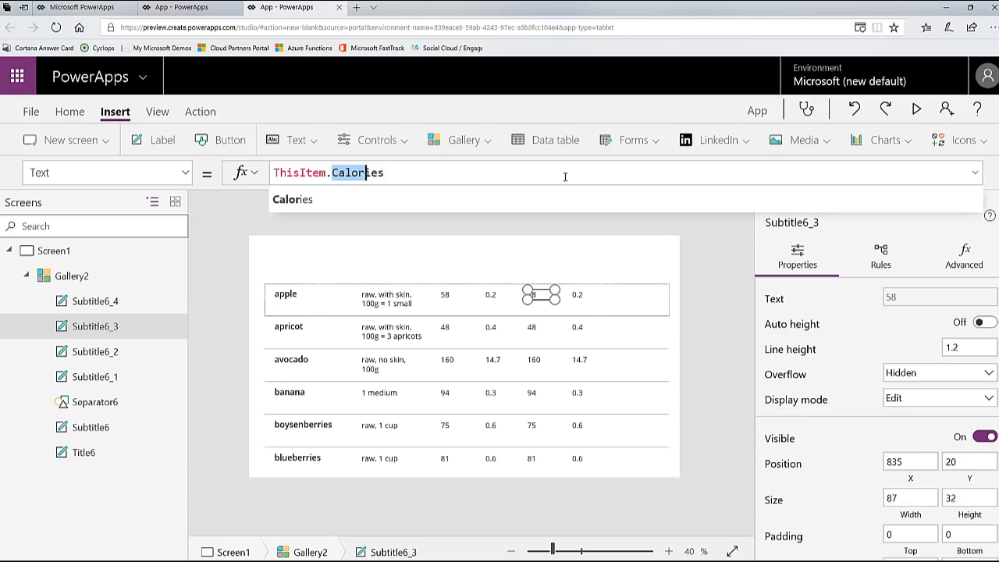
key("shift+End")
type("C")
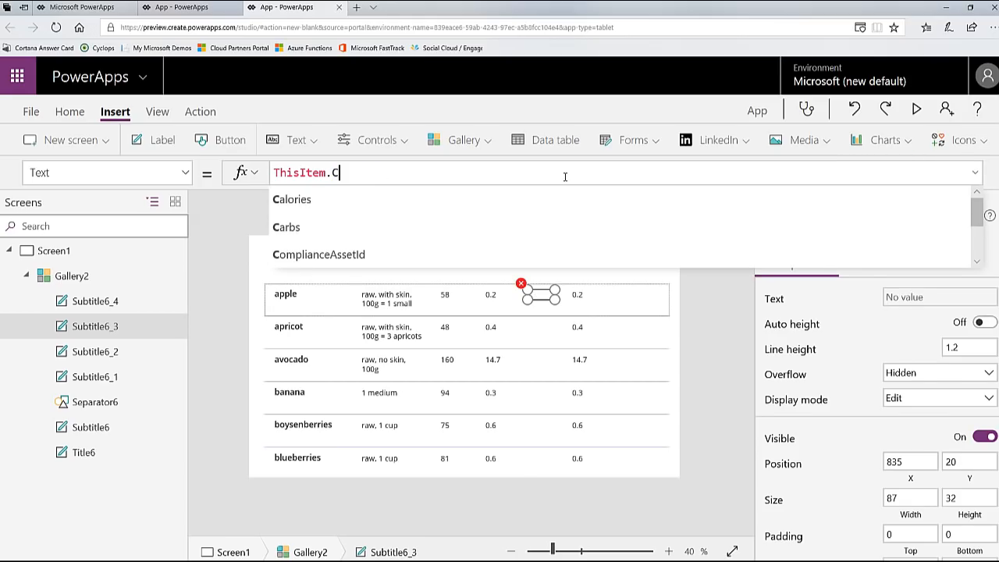
left_click(463, 227)
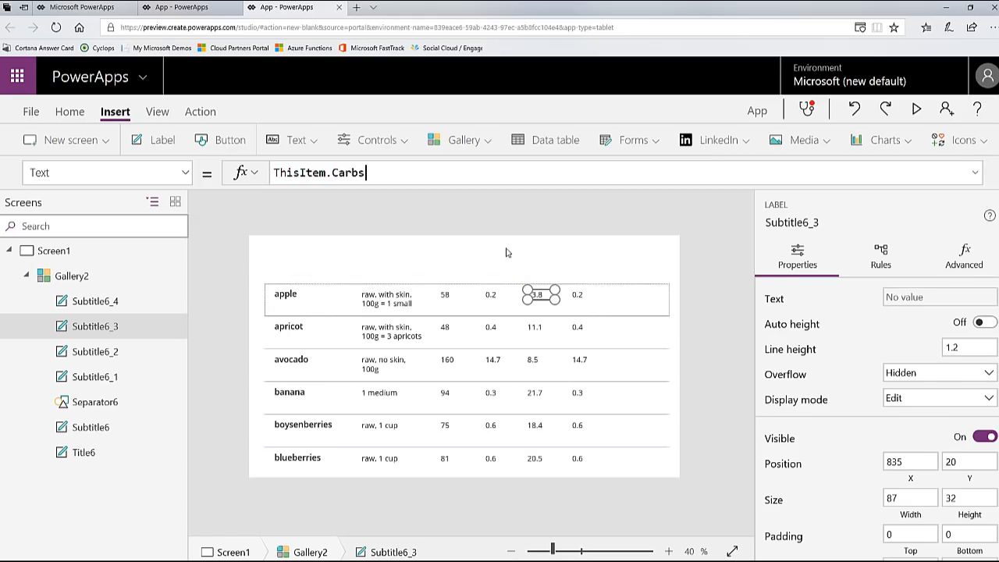
Step: Bind the sixth column's label in the gallery to ThisItem.Protein
left_click(581, 293)
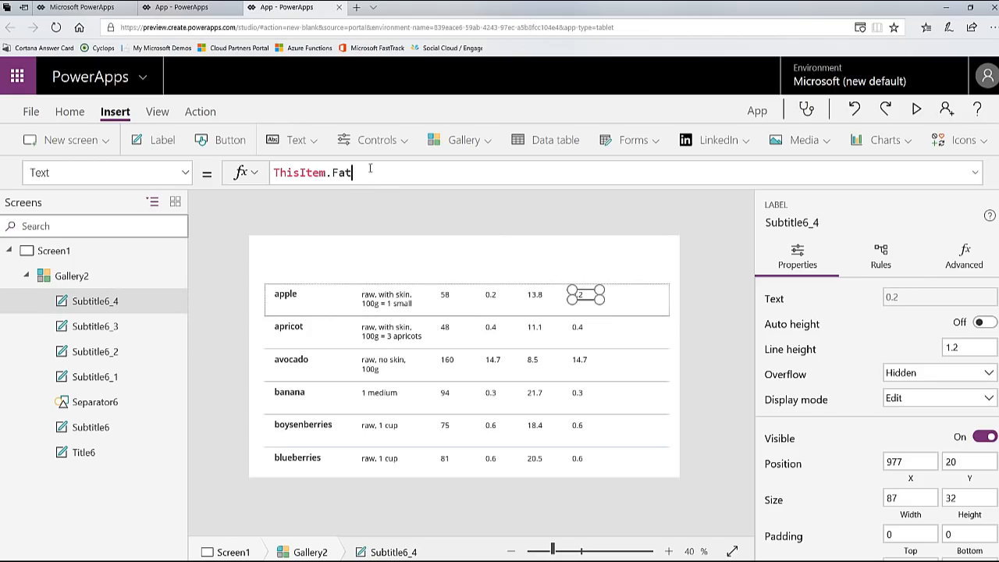
key("BackSpace")
key("BackSpace")
key("BackSpace")
type("Protein")
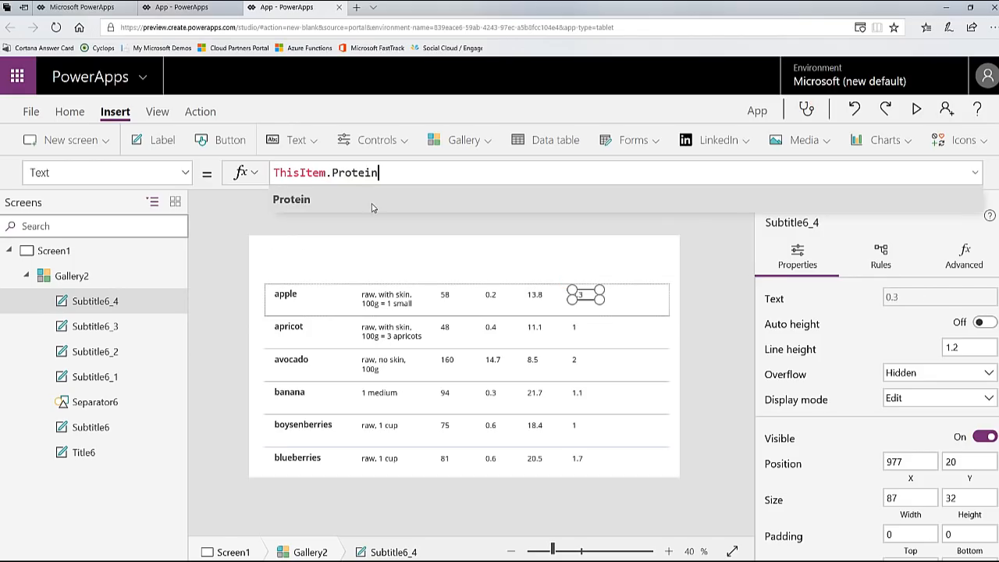
left_click(373, 208)
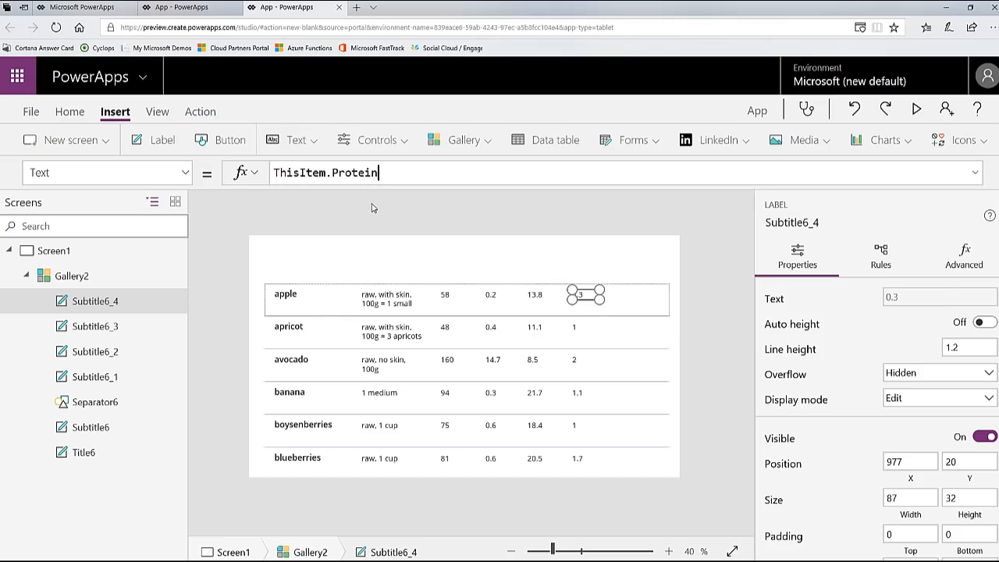
Step: Move the Calories, Fat, Carbs and Protein labels together to the right within the gallery row, at about Y 34
left_click(534, 297, "shift")
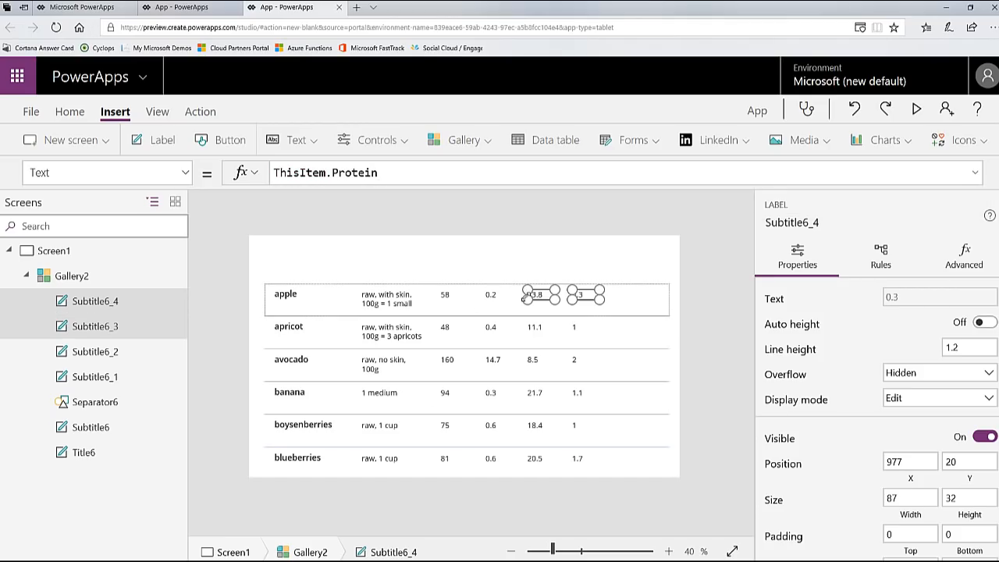
left_click(446, 300, "shift")
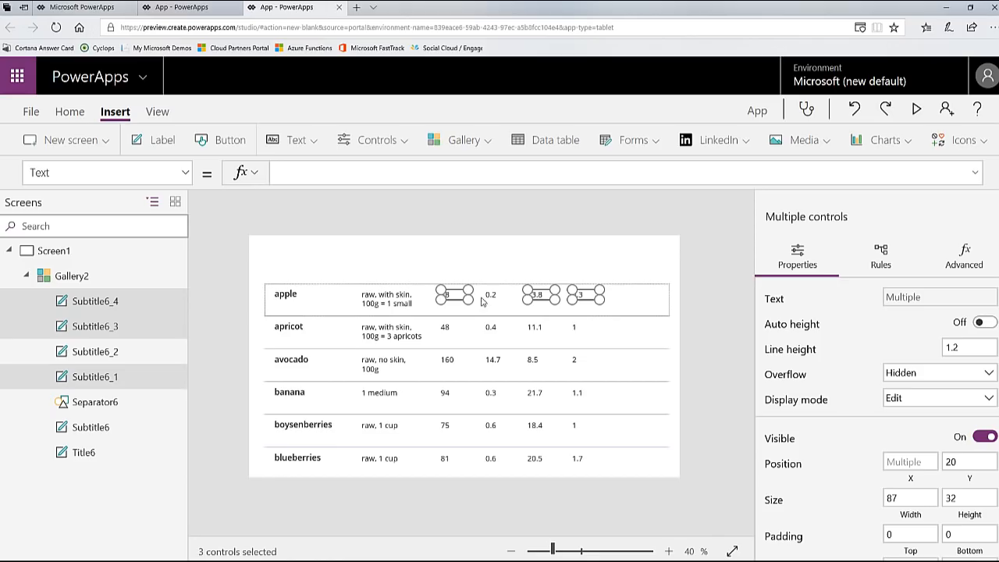
left_click(493, 296, "shift")
left_click_drag(496, 299, 555, 303)
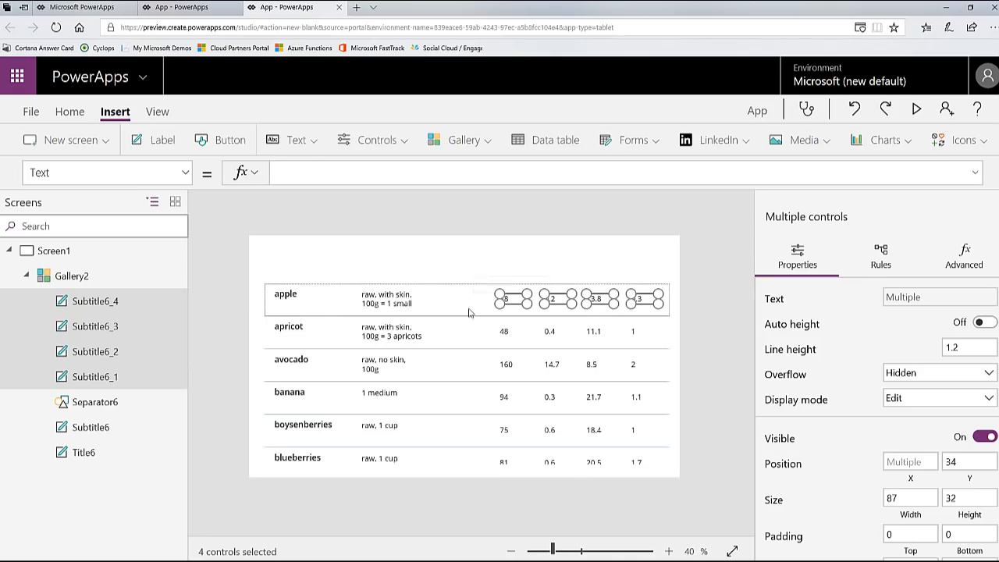
Step: Align the tops of all six gallery labels, from the fruit title to Protein, at Y 20
left_click(293, 301)
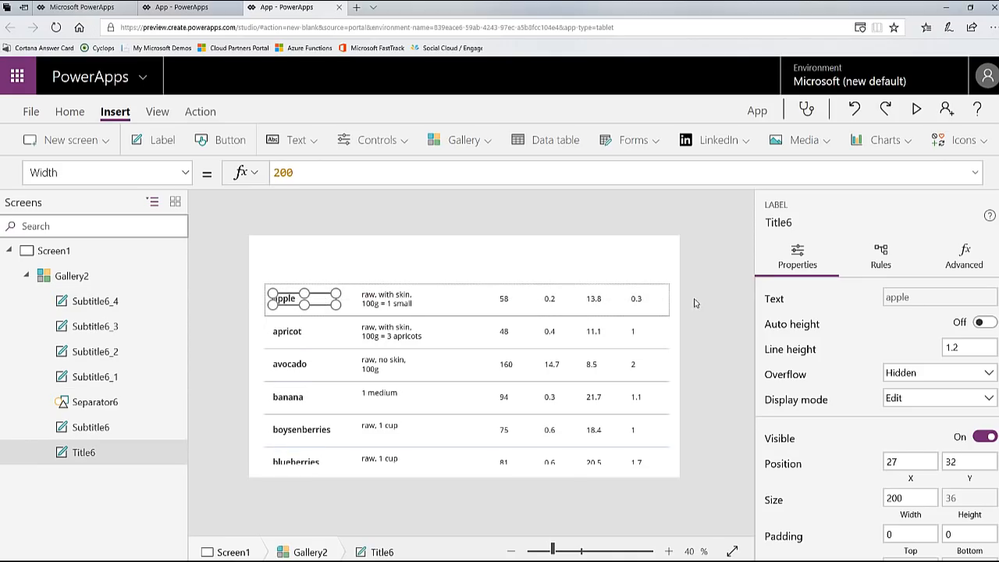
left_click(388, 301, "shift")
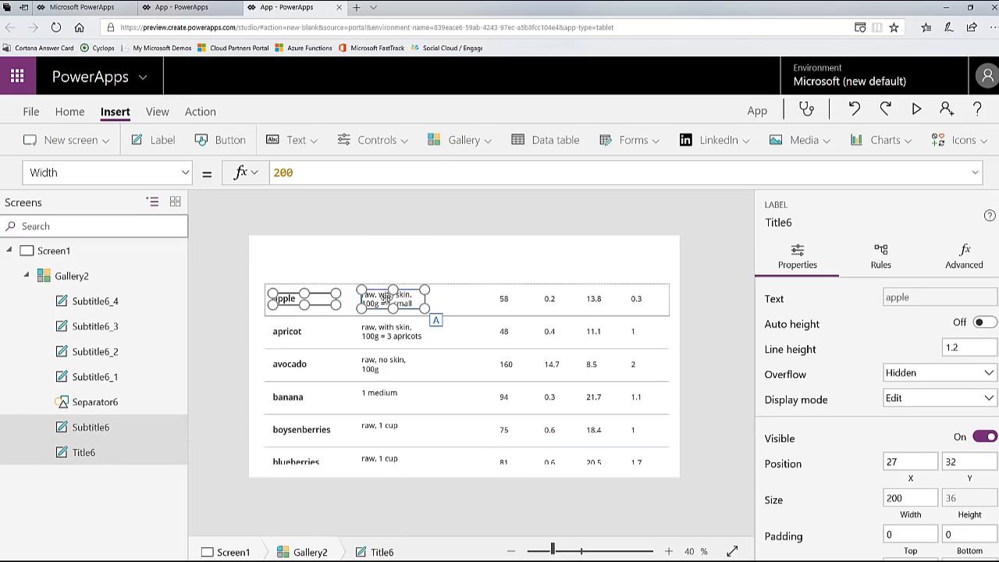
left_click(513, 299, "shift")
left_click(557, 299, "shift")
left_click(601, 302, "shift")
left_click(645, 302, "shift")
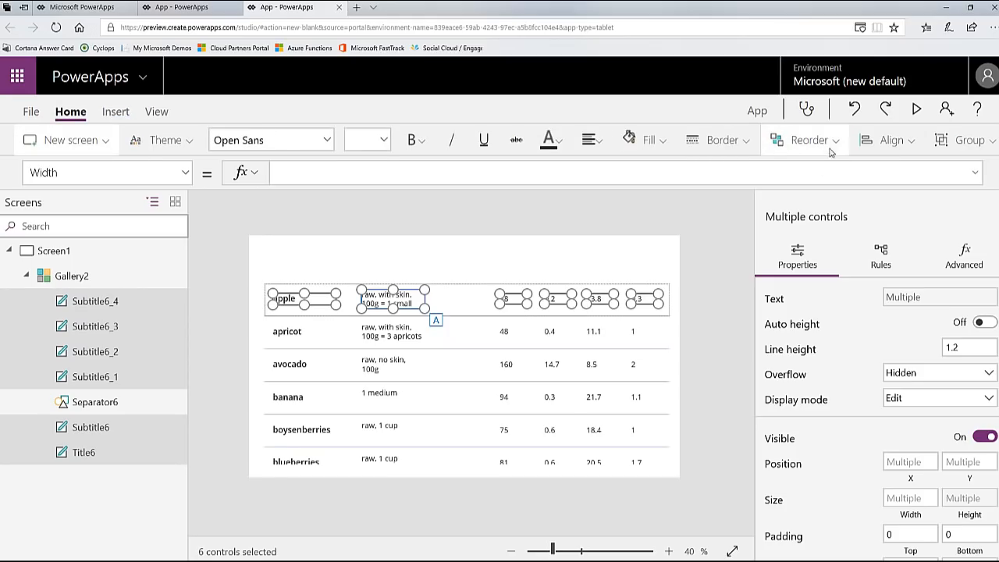
left_click(890, 143)
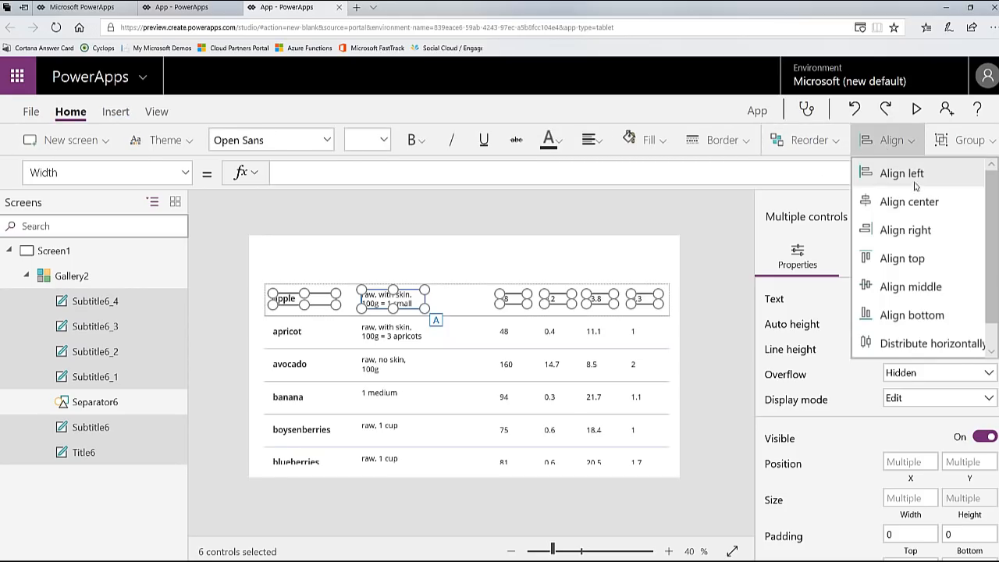
left_click(919, 263)
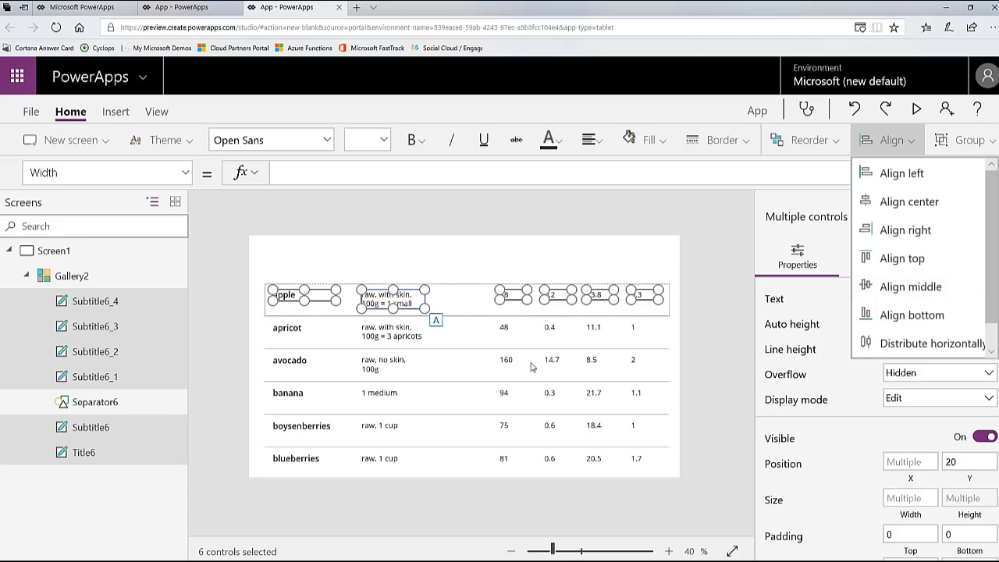
Step: Reduce the gallery's row height so the separator line sits at about Y 85
left_click(458, 312)
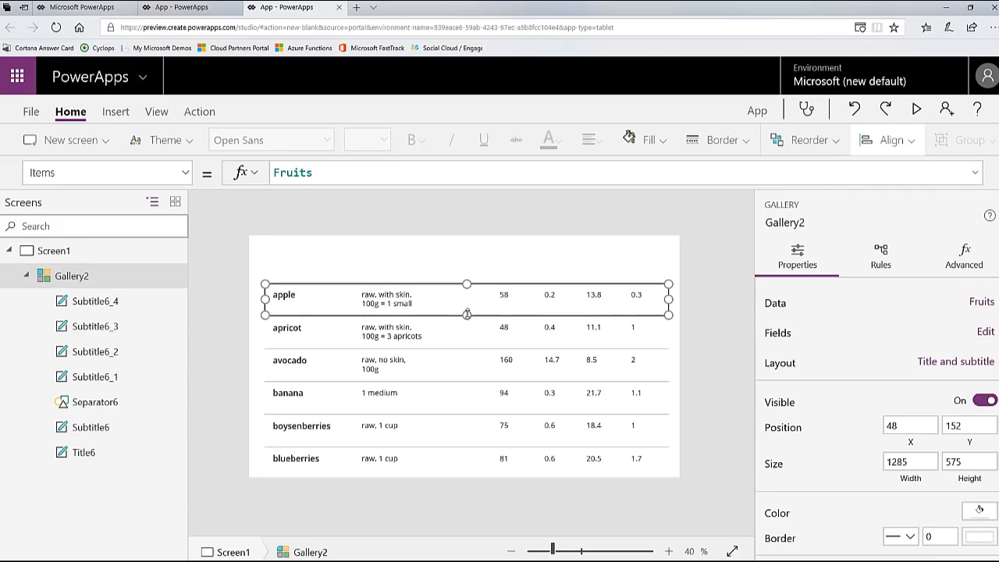
left_click_drag(466, 312, 466, 309)
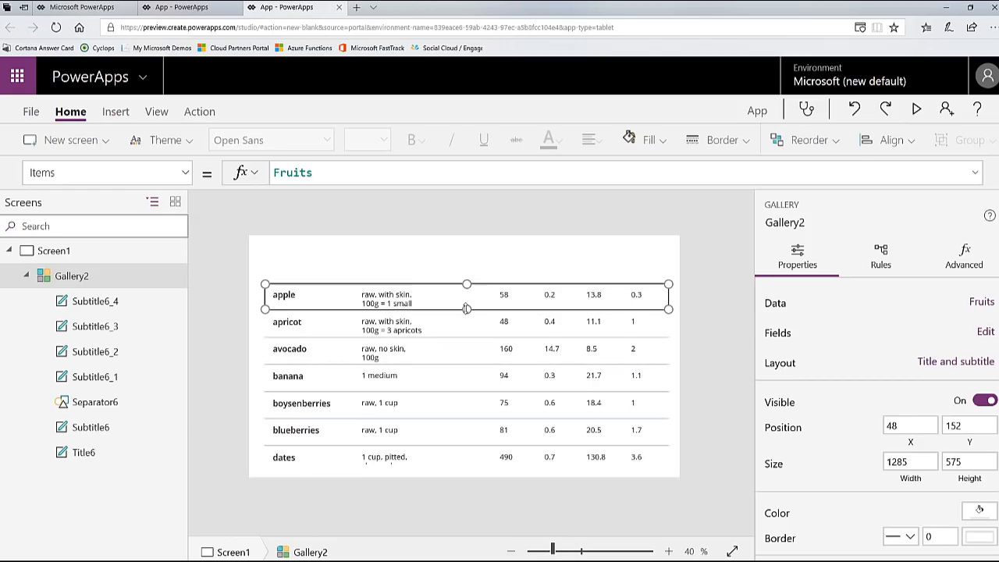
left_click(391, 271)
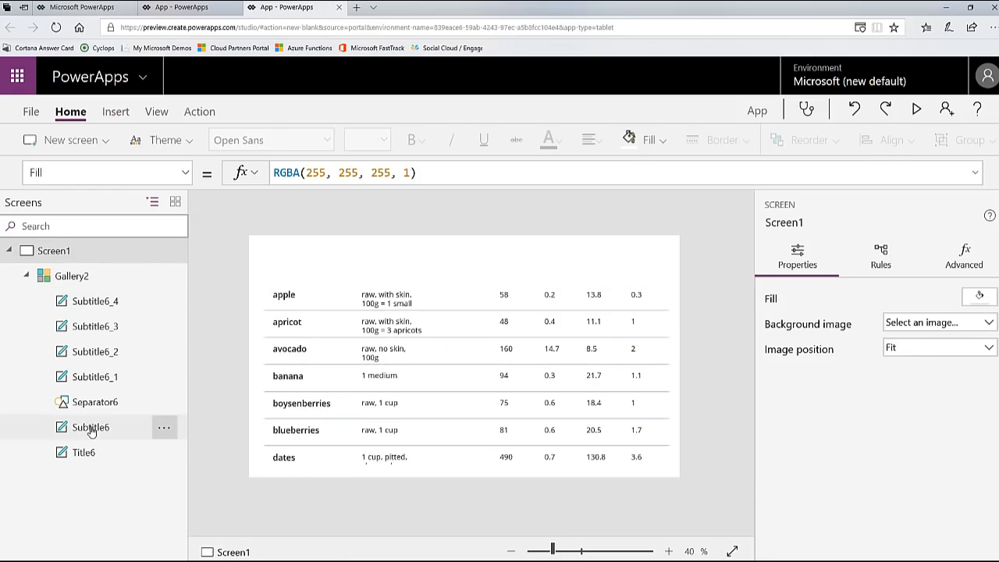
Step: Select the gallery's separator line and apply the Light theme to the app
left_click(97, 402)
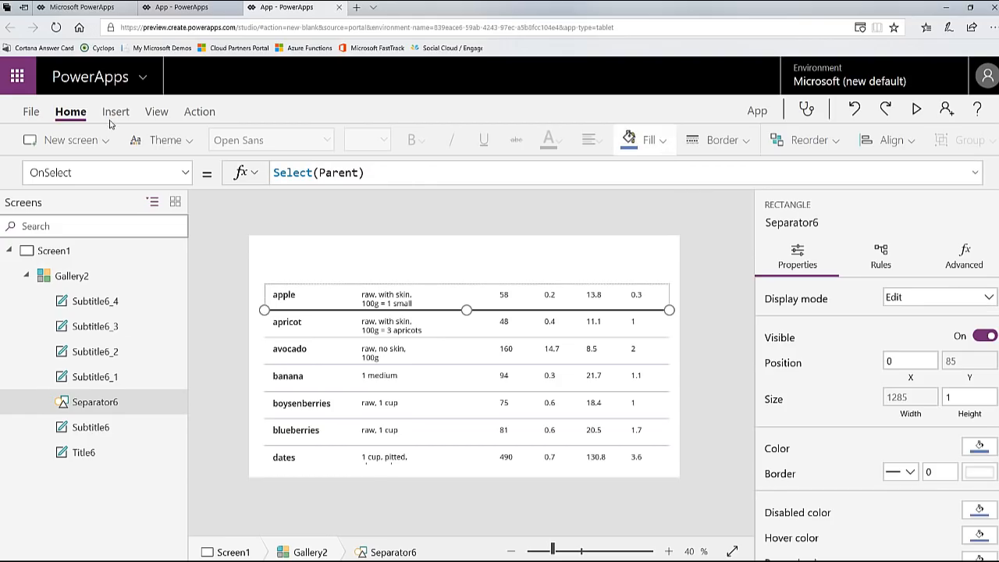
left_click(174, 140)
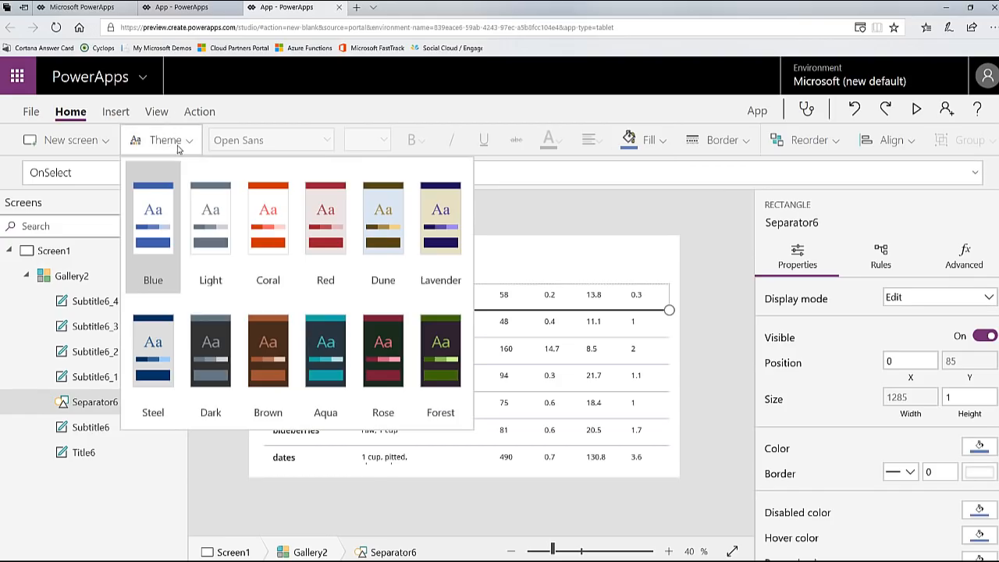
left_click(207, 246)
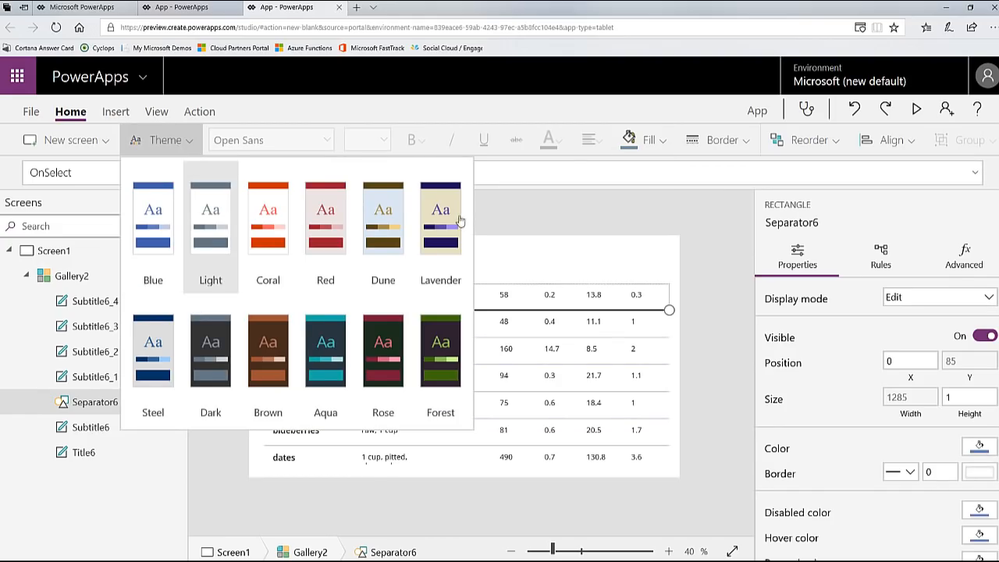
left_click(601, 210)
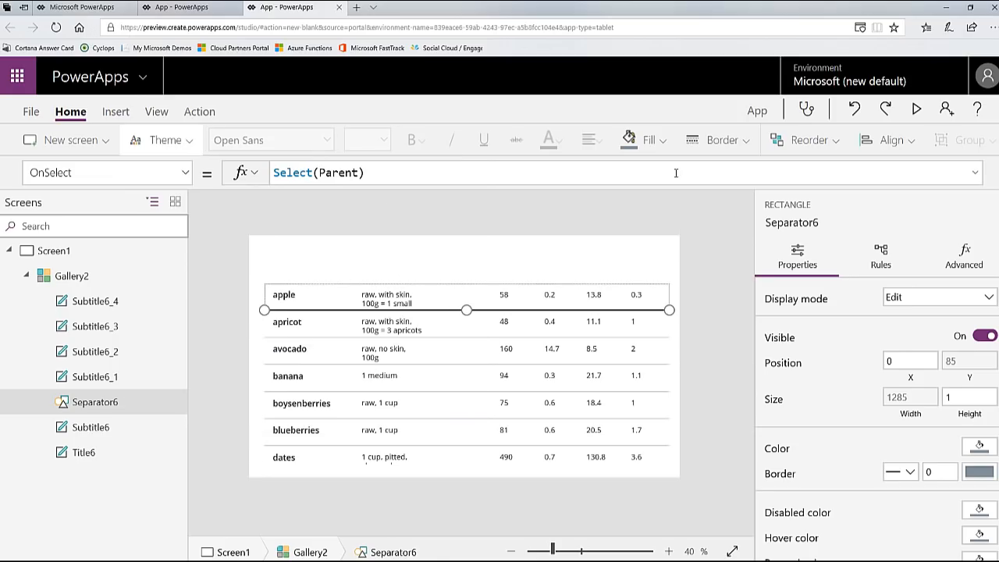
Step: Set the separator line's border style to Dotted
left_click(742, 144)
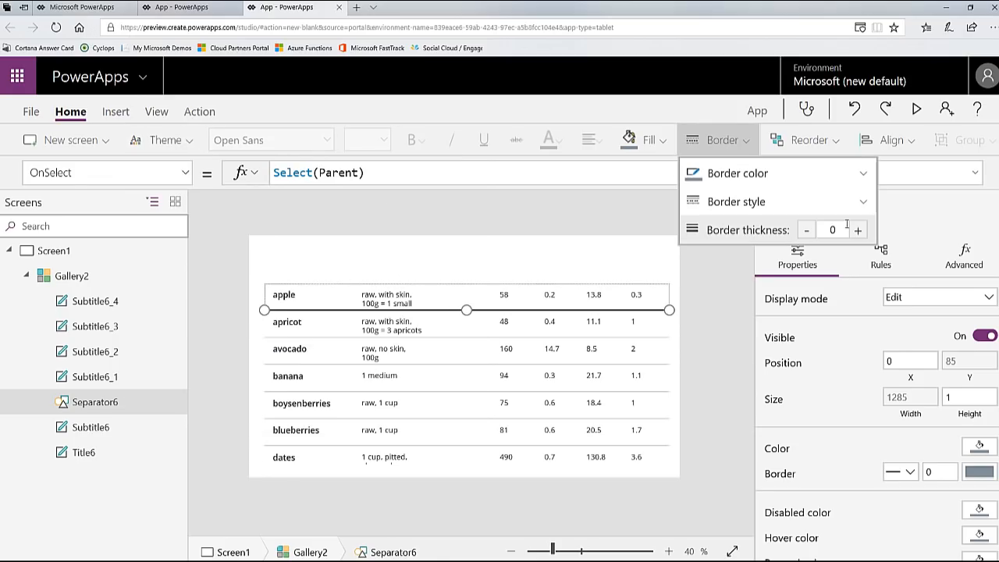
left_click(758, 202)
left_click(724, 258)
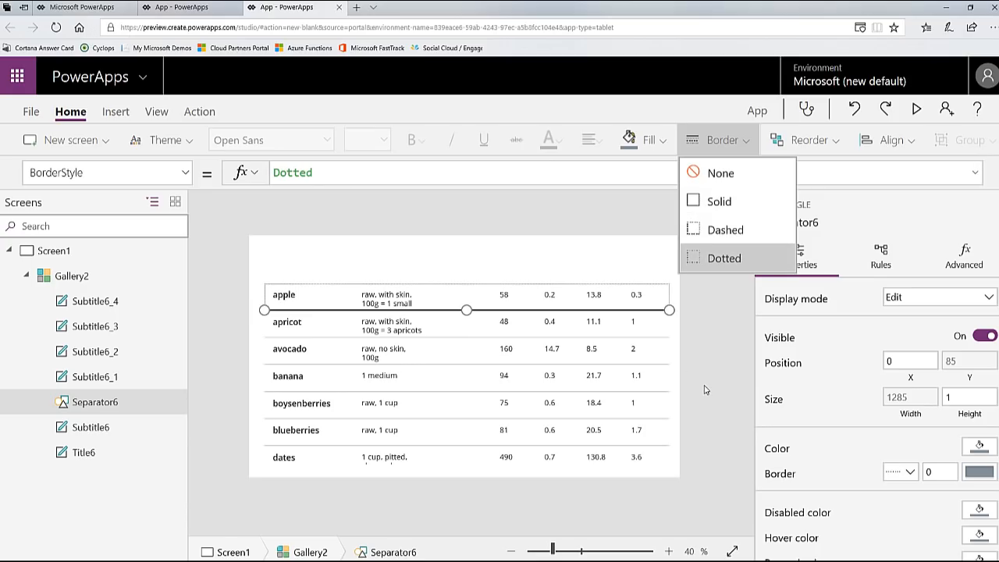
Step: Copy all six labels from the gallery row and paste them onto the screen outside the gallery as column headers
left_click(301, 295)
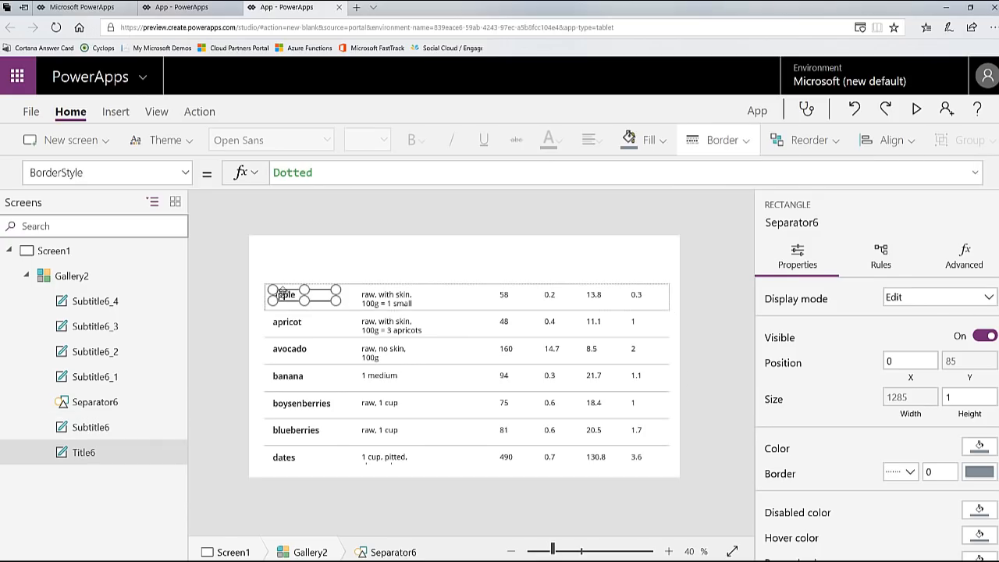
left_click(405, 306, "shift")
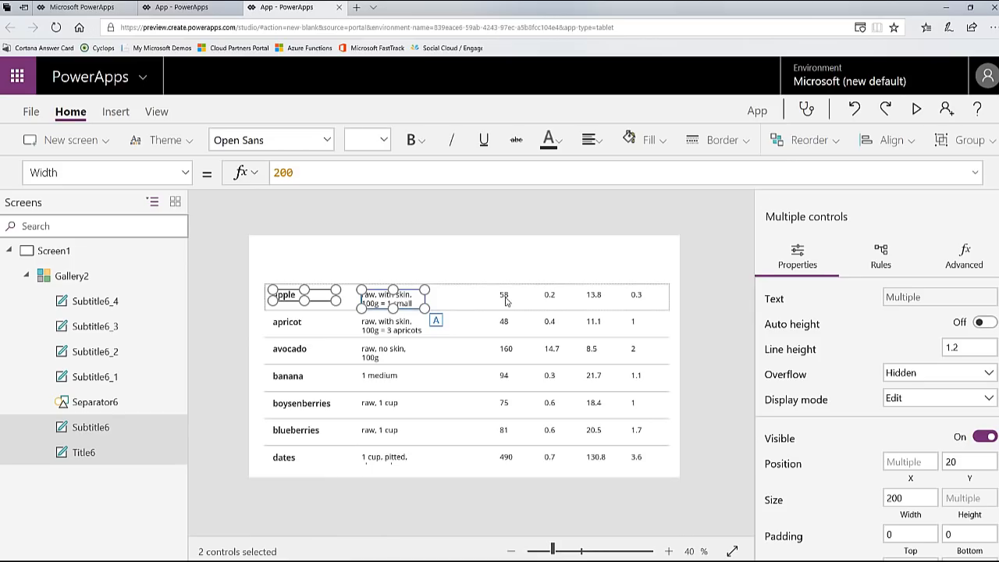
left_click(505, 300, "shift")
left_click(552, 297, "shift")
left_click(598, 302, "shift")
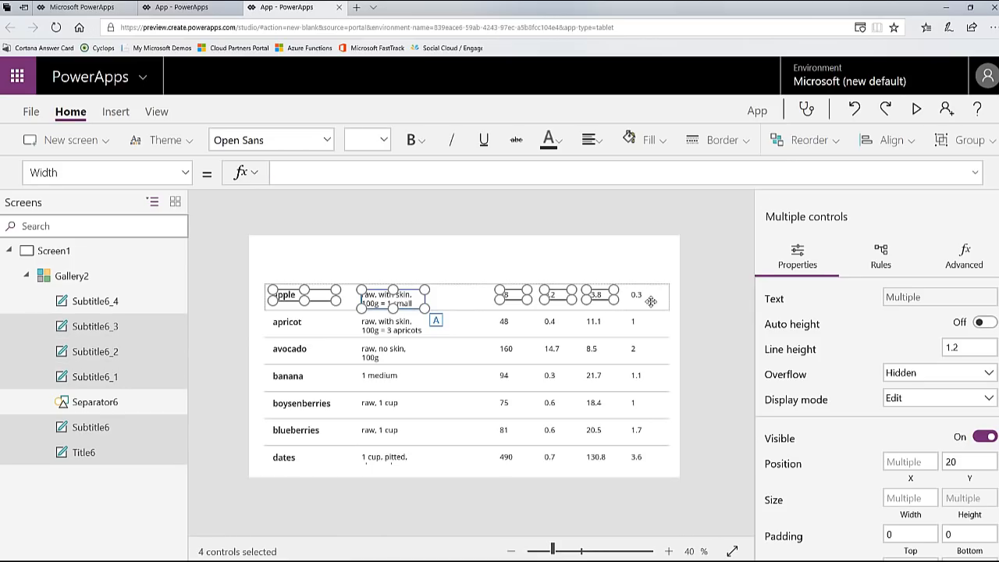
left_click(637, 298, "shift")
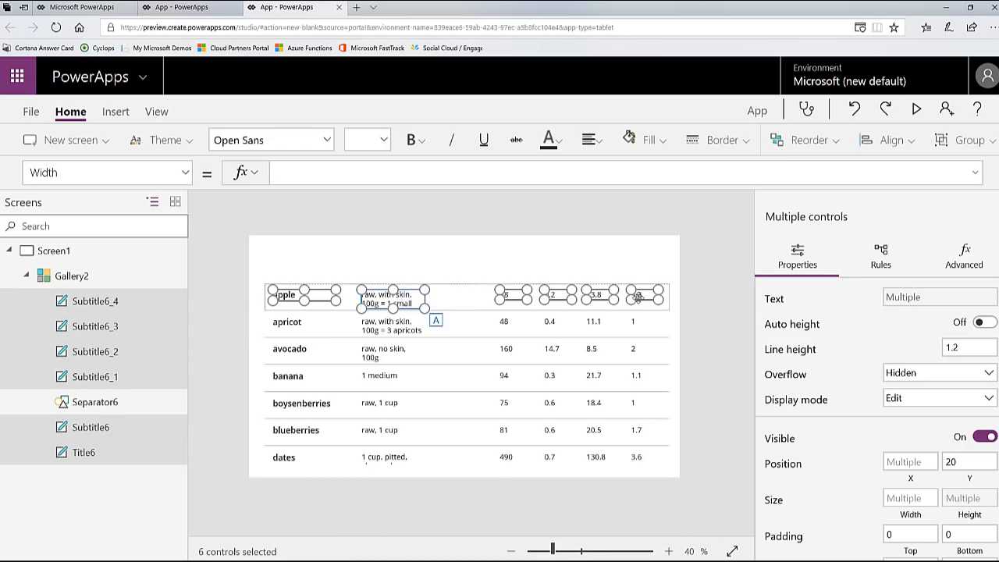
left_click(573, 255)
key("ctrl+v")
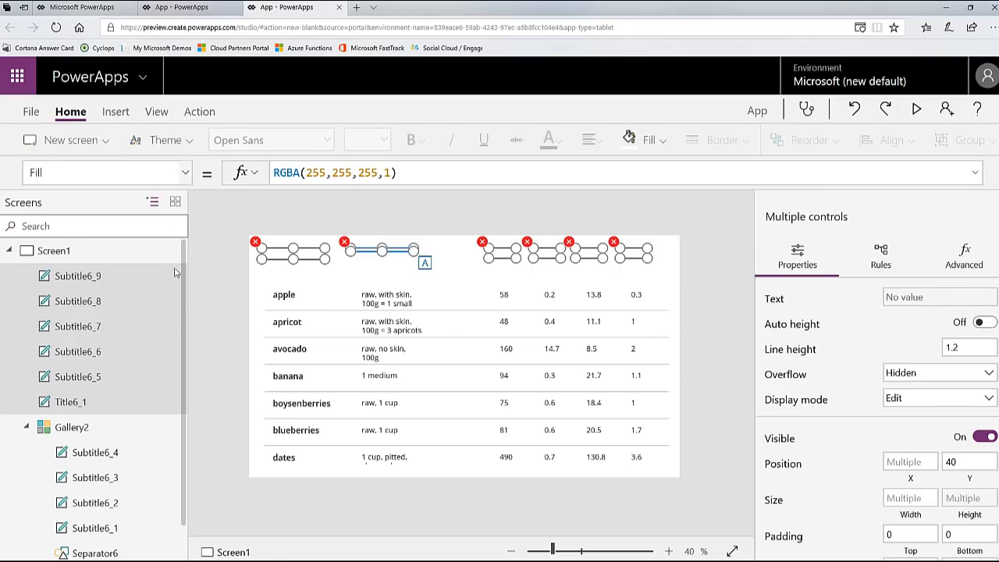
Step: Set the text of all six pasted header labels to "Blank" and move them directly above the matching gallery columns at Y 116
left_click(184, 173)
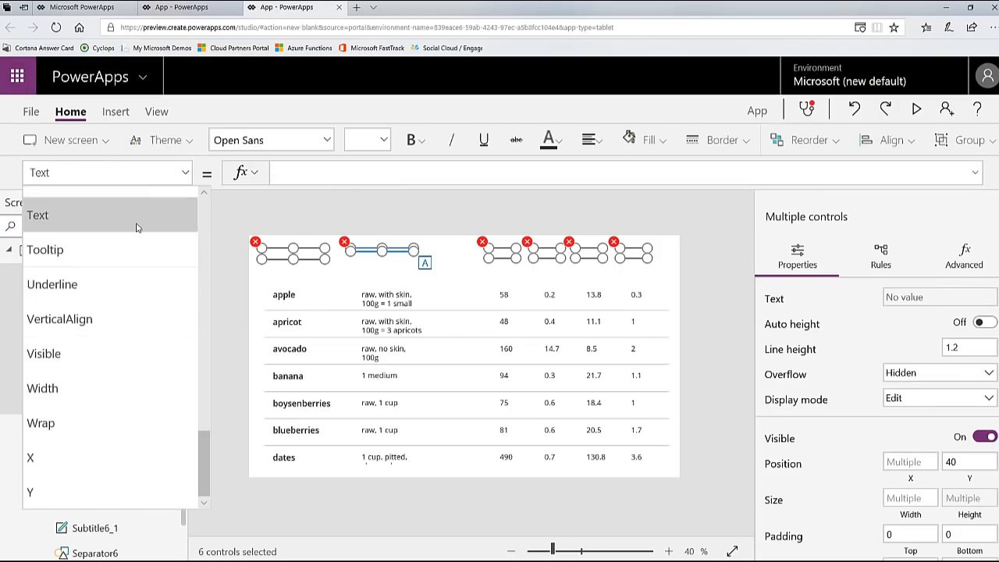
left_click(342, 175)
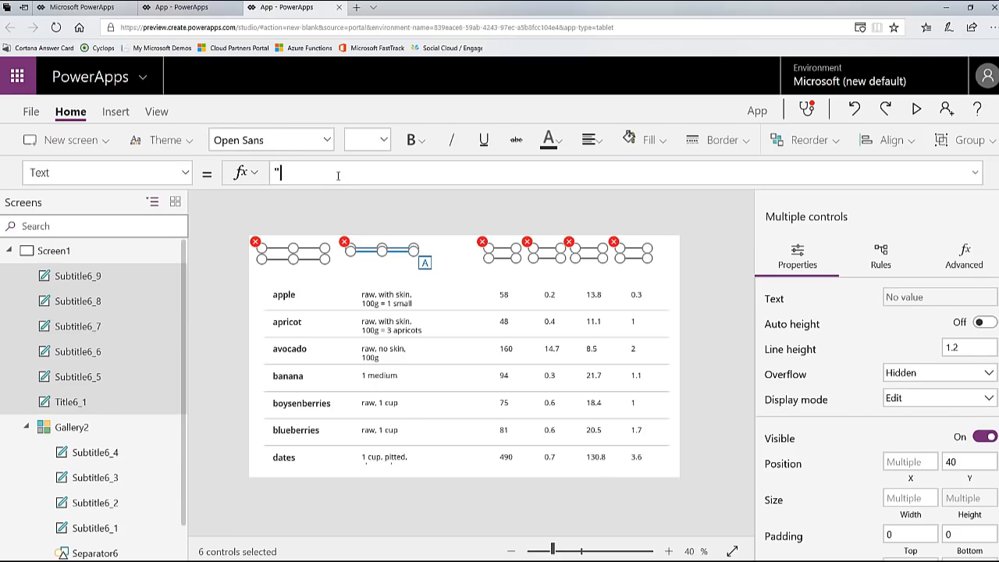
type("\"Blank")
key("BackSpace")
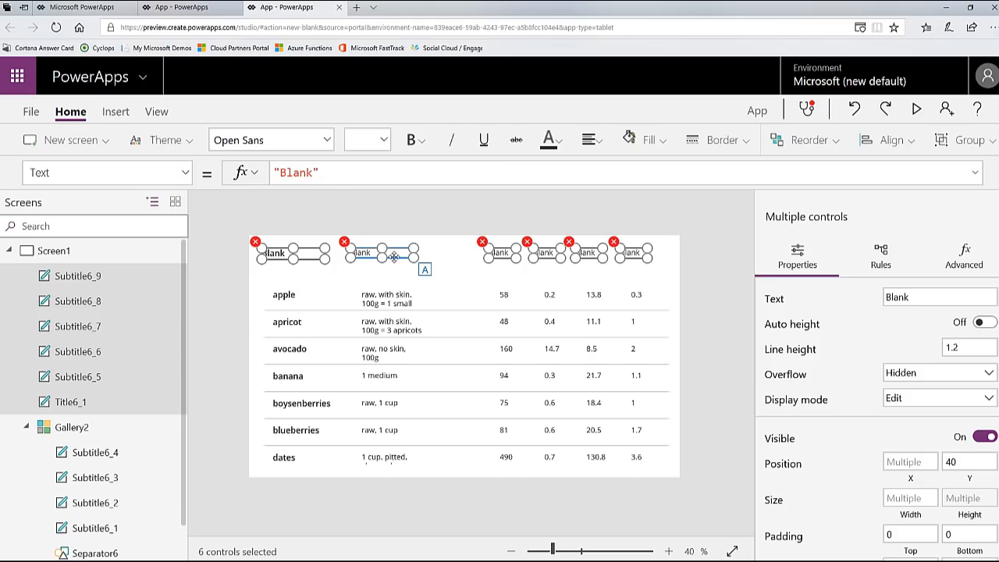
left_click_drag(400, 256, 407, 278)
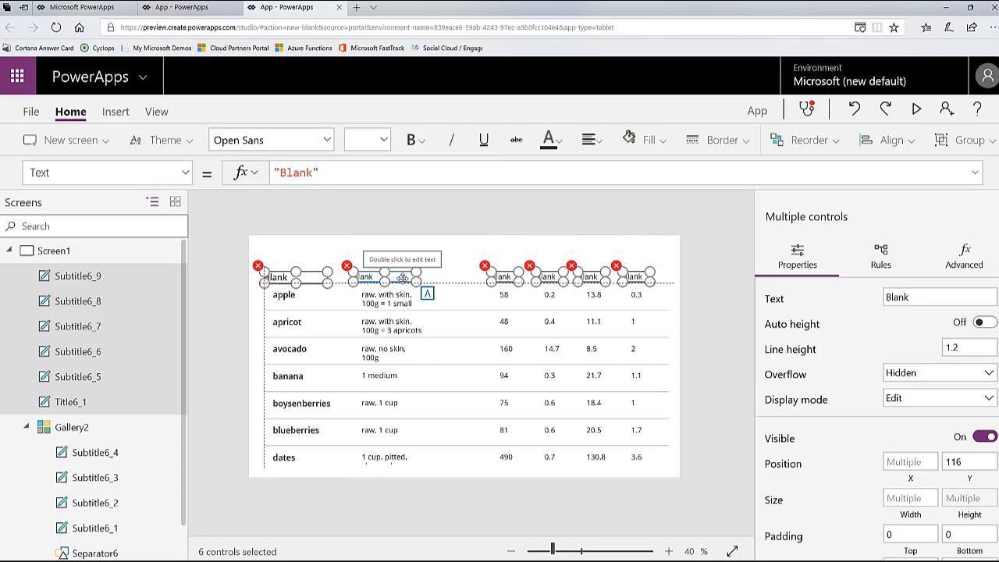
left_click_drag(406, 278, 413, 278)
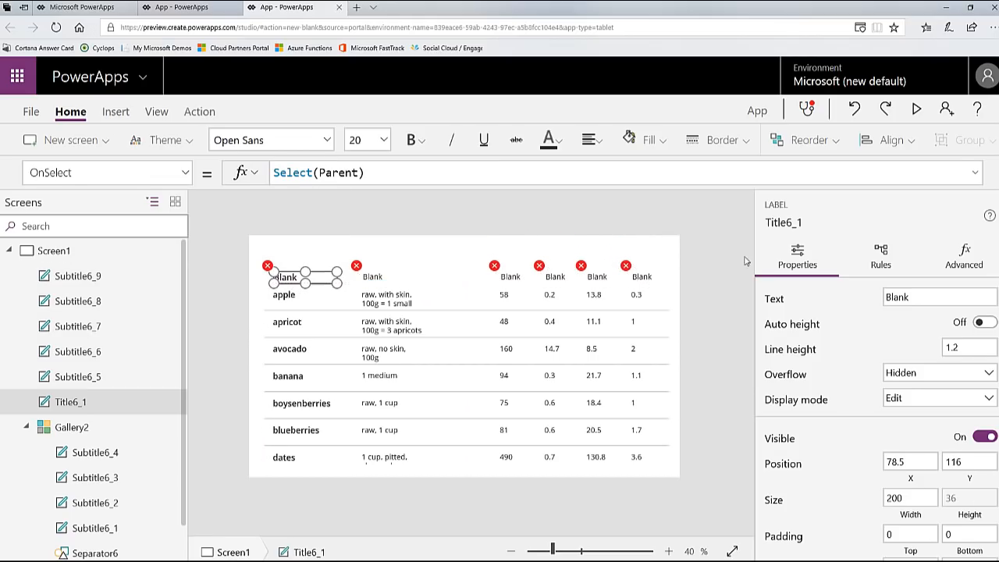
Step: Set the OnSelect property of all six header labels to false
left_click(373, 277, "shift")
left_click(512, 276, "shift")
left_click(555, 277, "shift")
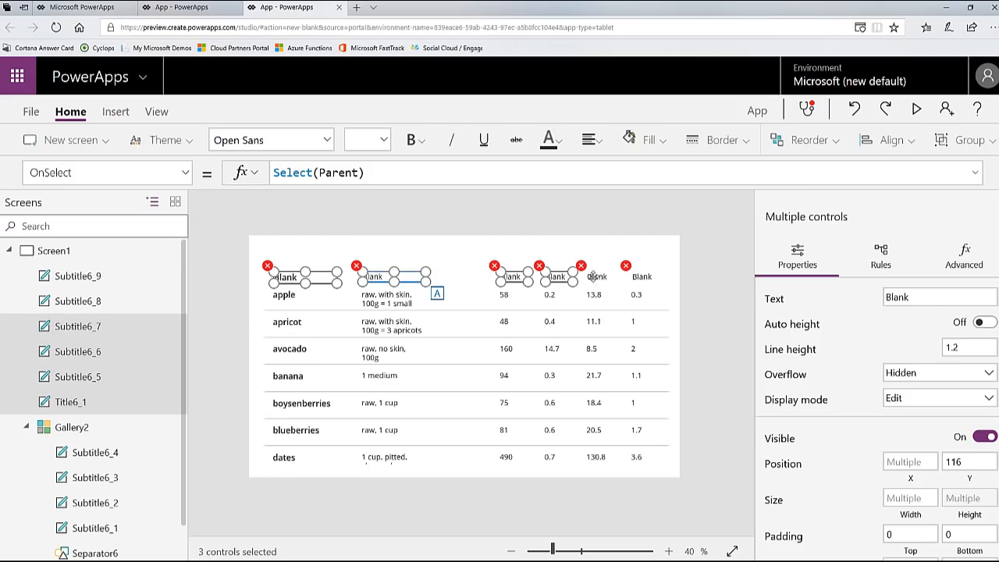
left_click(596, 277, "shift")
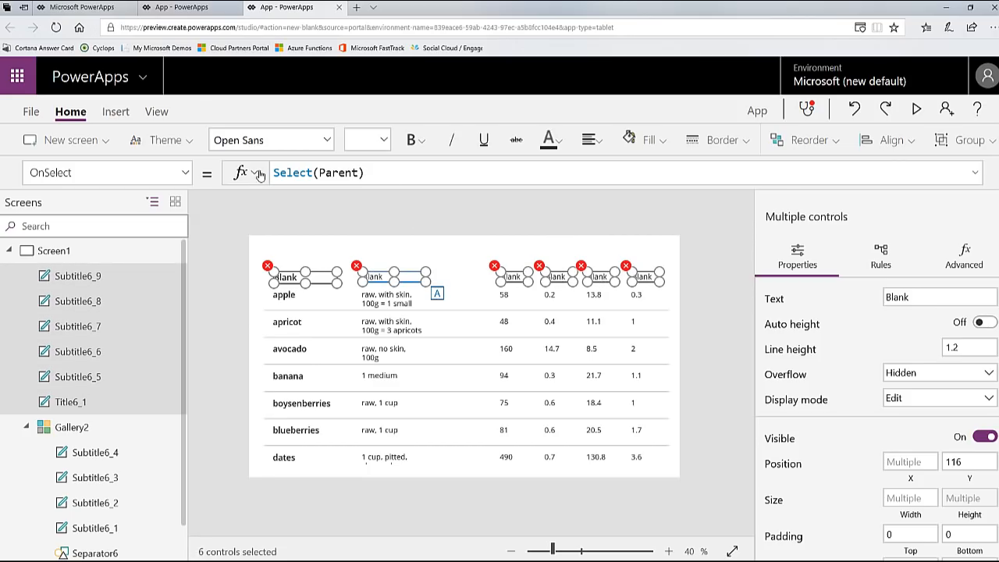
left_click_drag(388, 176, 260, 173)
key("BackSpace")
type("false")
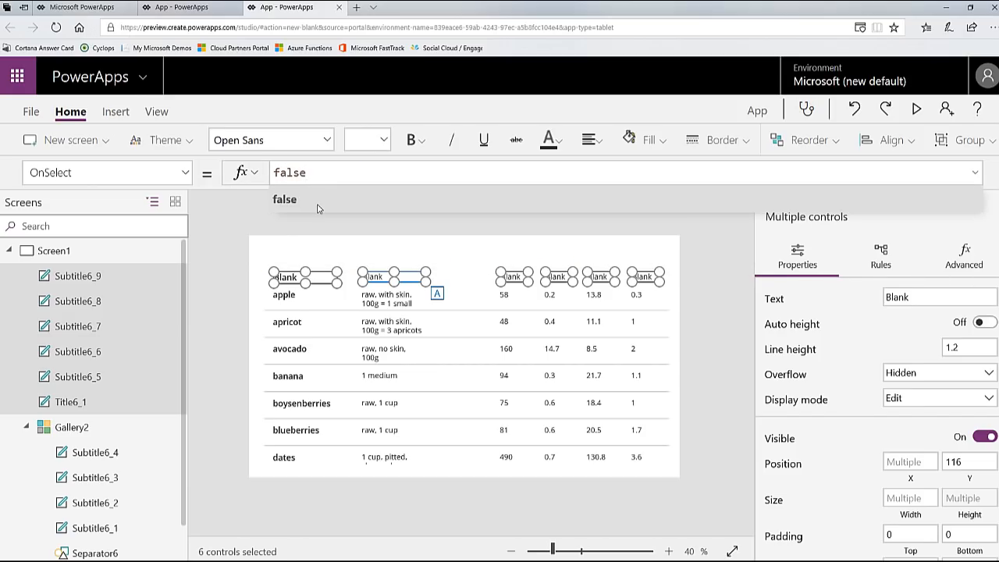
left_click(318, 204)
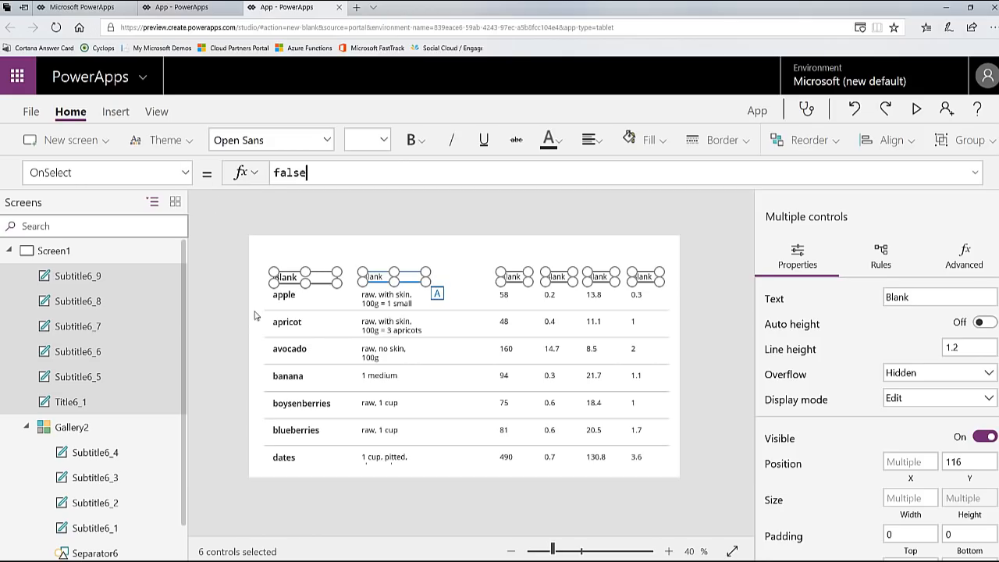
left_click(226, 227)
Step: Set the text of the first header label to "Title" and of the second to "Description"
left_click(283, 278)
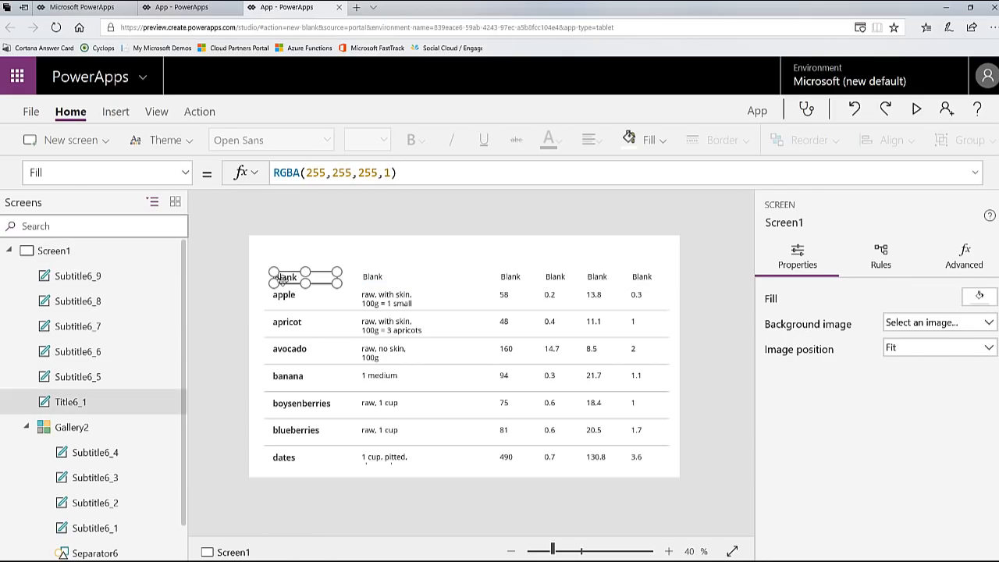
left_click(185, 173)
scroll(139, 352, "down", 10)
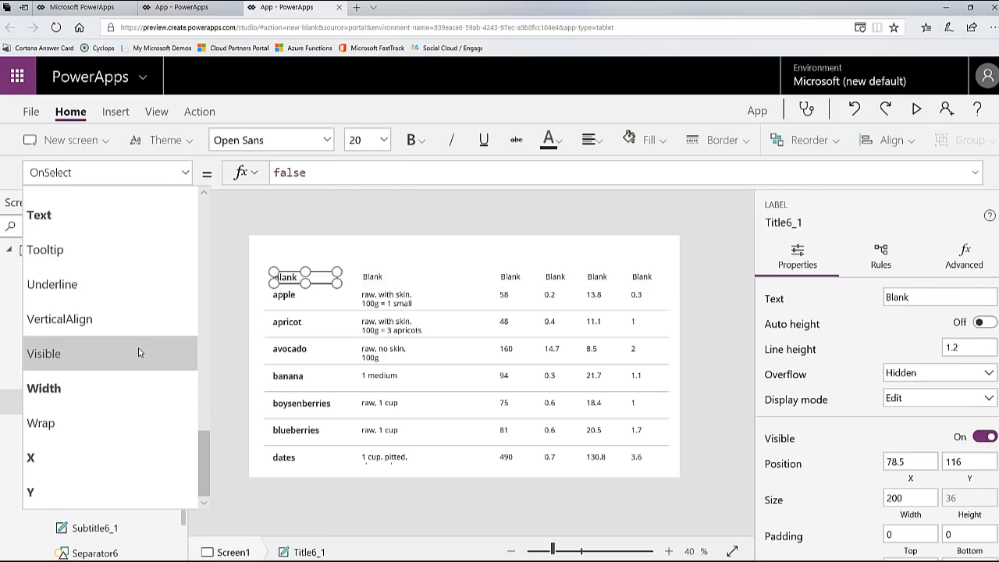
double_click(303, 173)
type("Title")
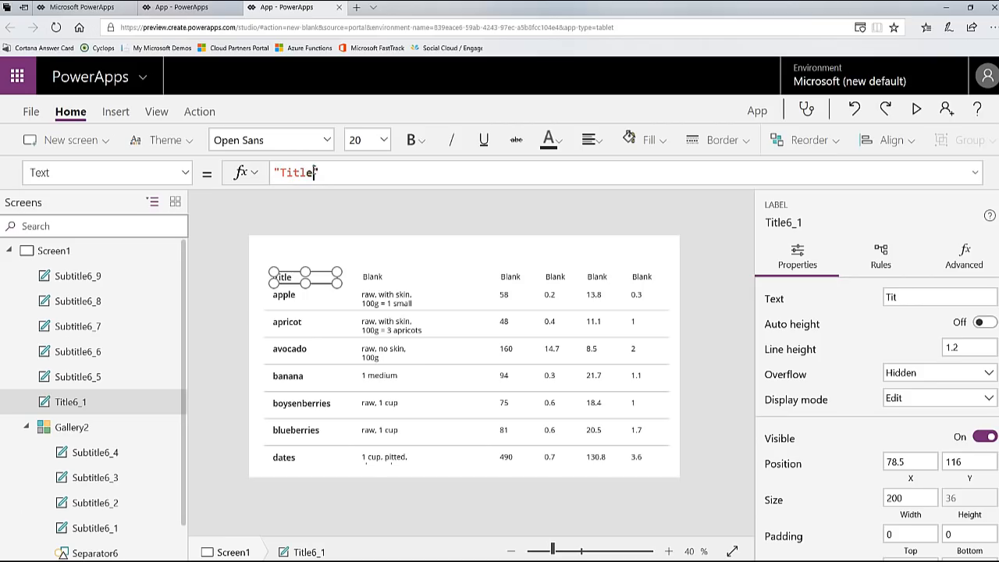
left_click(373, 280)
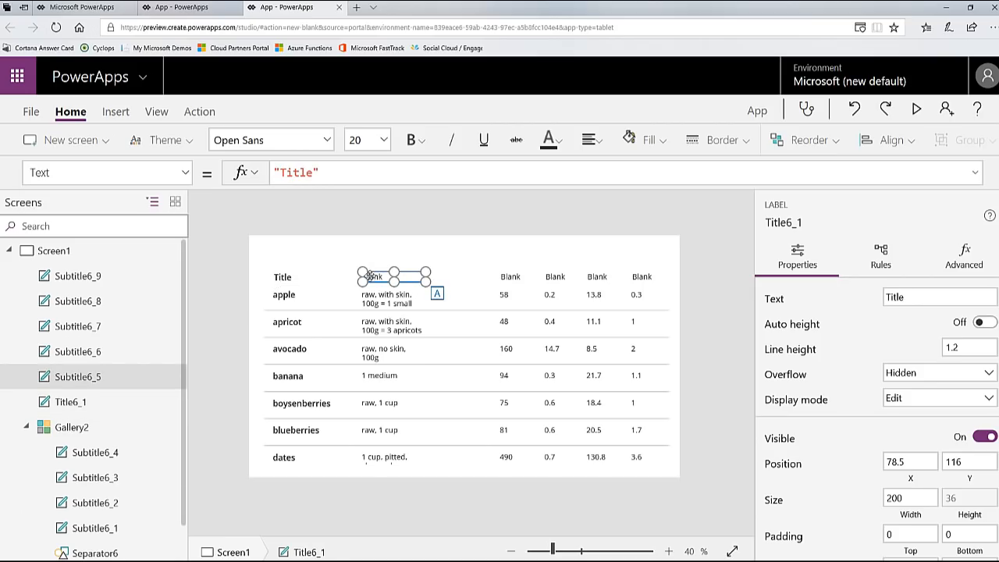
double_click(290, 173)
type("Descripti")
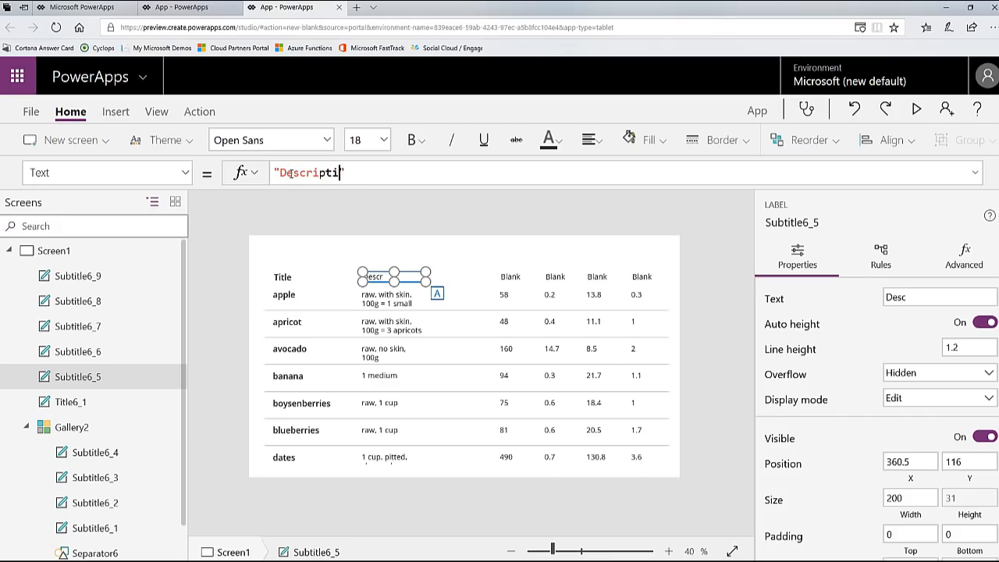
type("on")
Step: Set the third header label's text to "Calories" and the fourth's to "Fat"
left_click(508, 280)
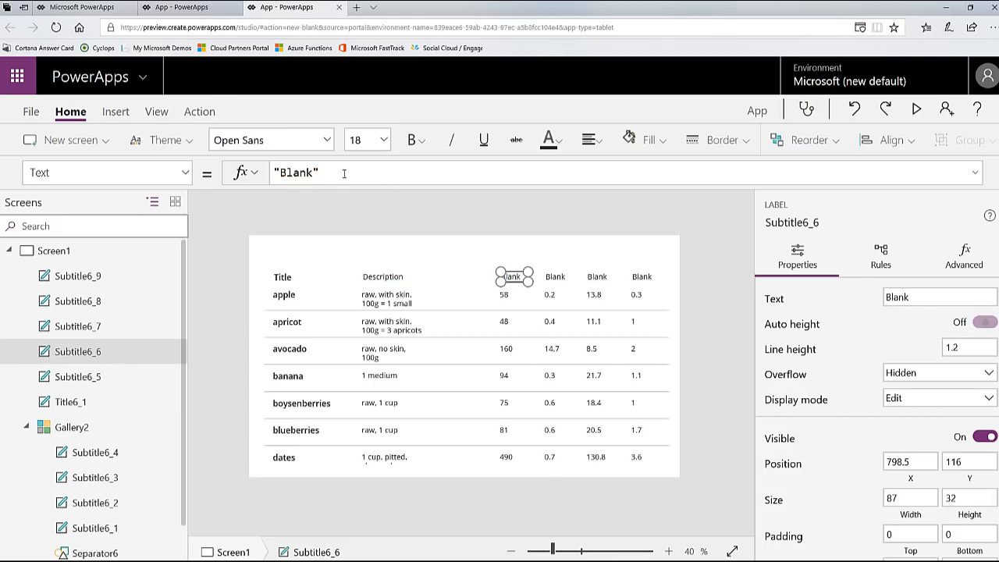
left_click_drag(314, 172, 265, 176)
type("\"C")
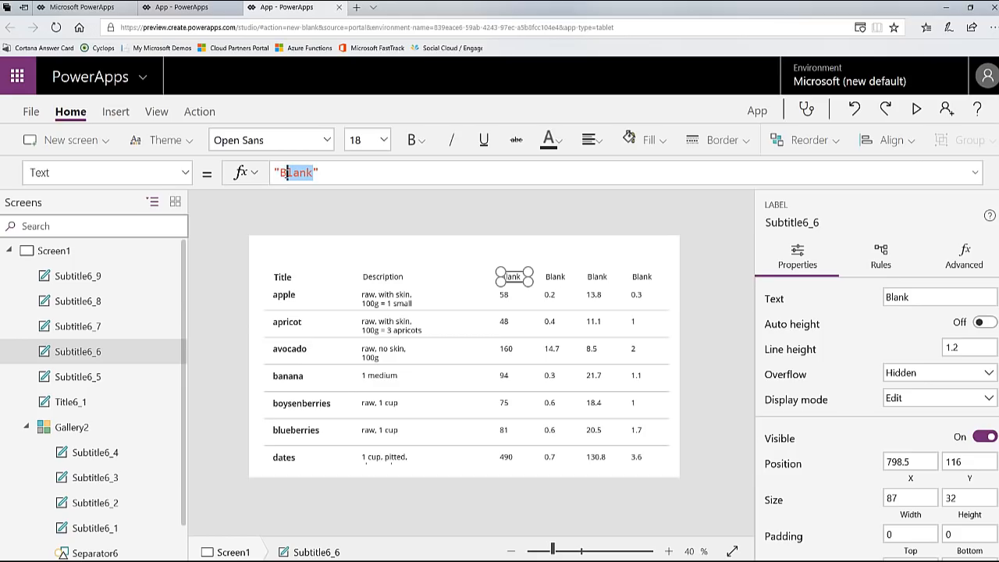
type("alories")
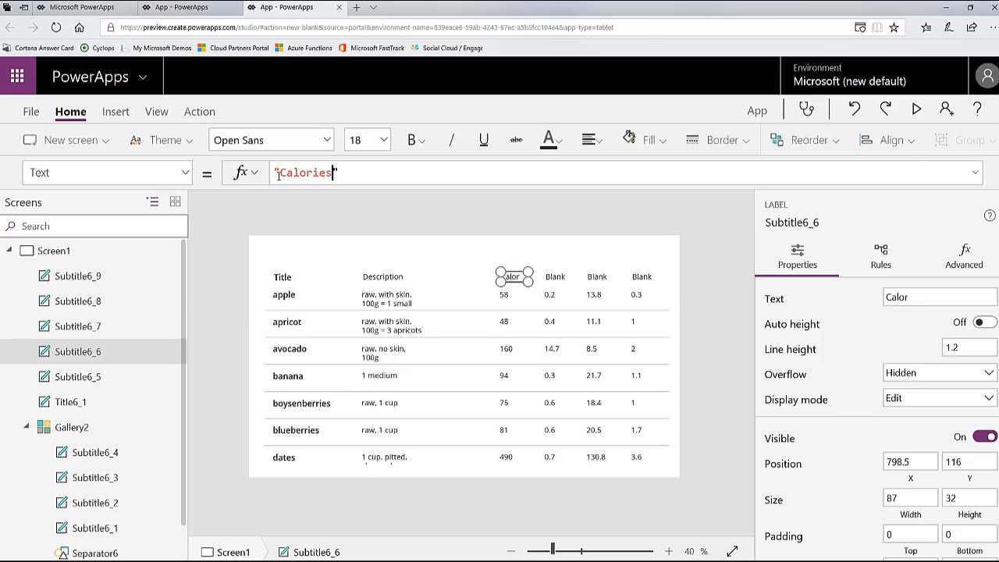
left_click(559, 281)
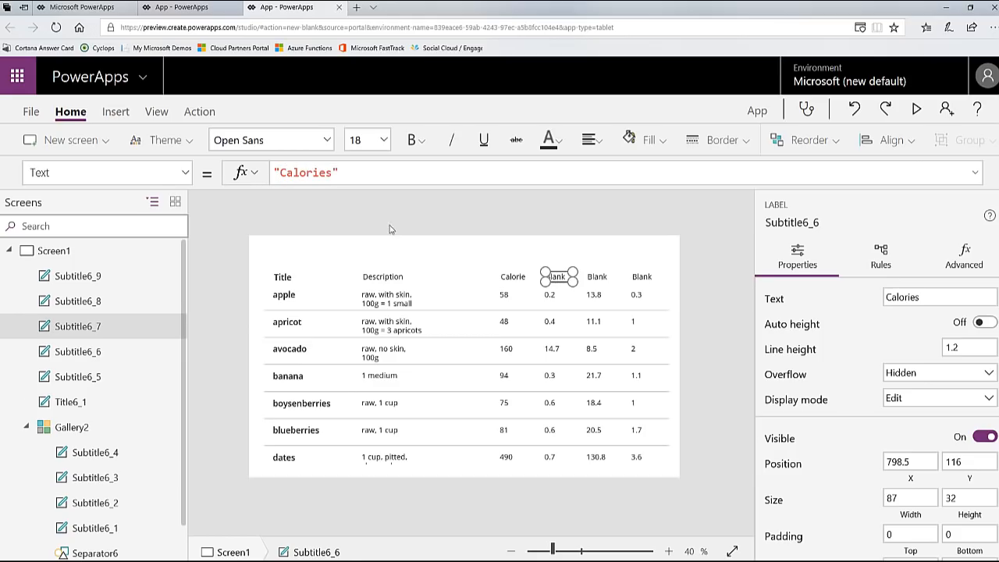
double_click(302, 174)
type("Fat")
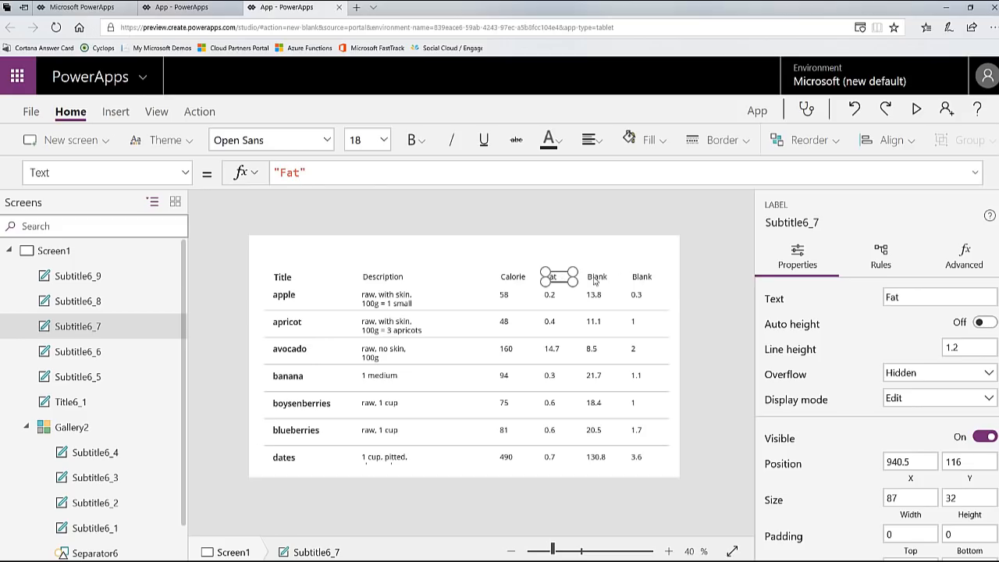
Step: Set the fifth header label's text to "Carbs" and the last one's to "Proteins"
left_click(598, 278)
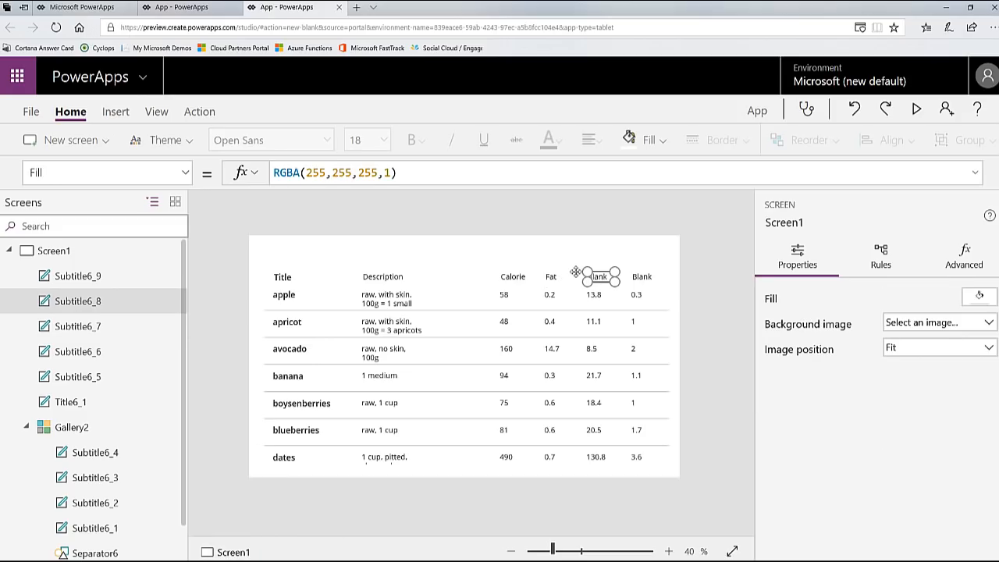
double_click(297, 172)
type("Carbs")
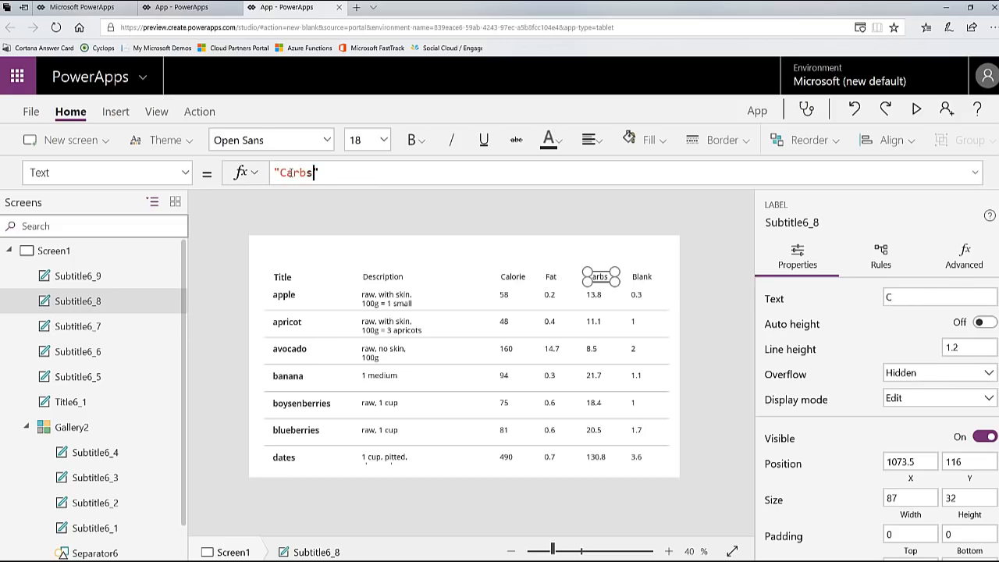
left_click(643, 277)
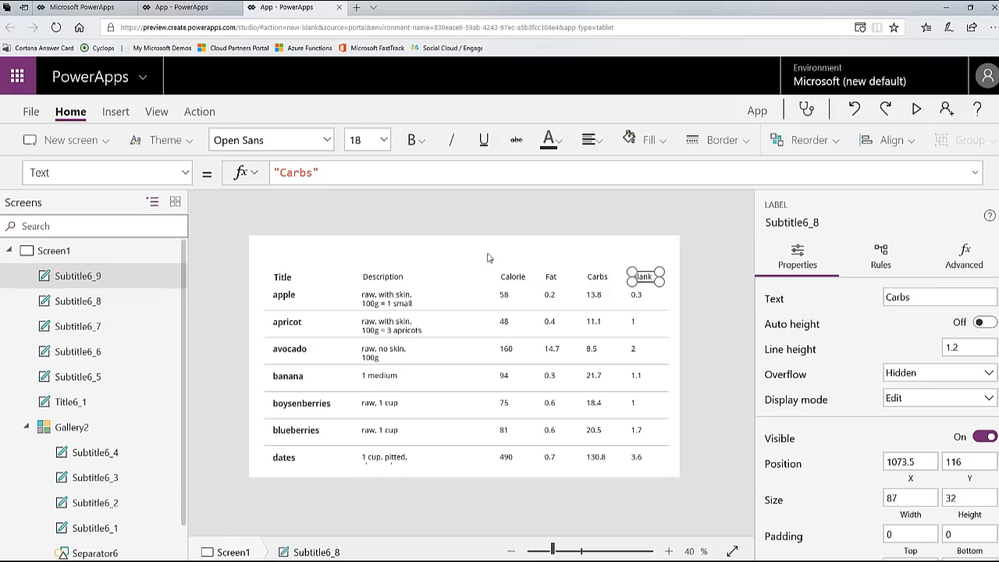
left_click(314, 173)
double_click(313, 173)
type("Proteins")
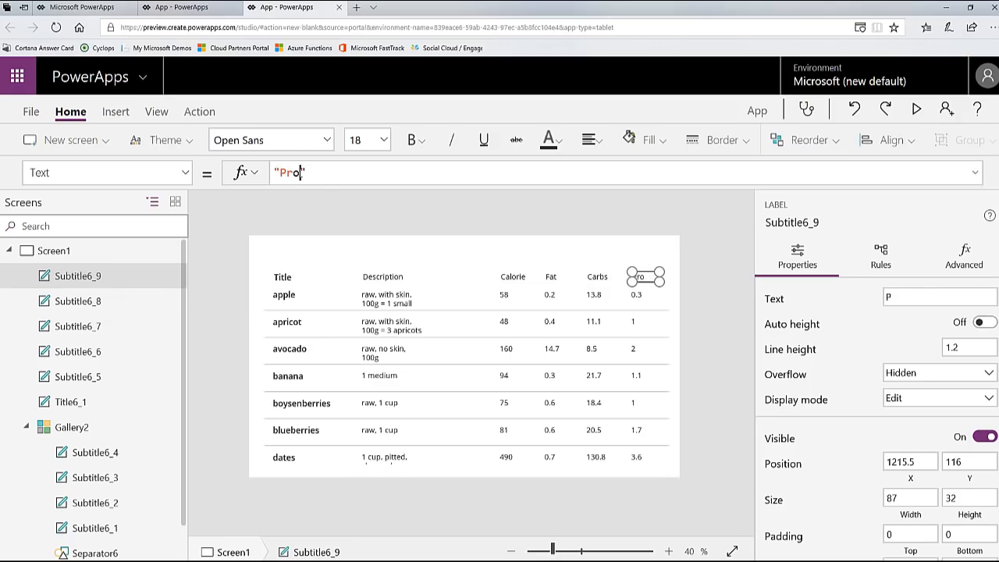
Step: Format all six header labels with white text and bold font weight
left_click(595, 283, "shift")
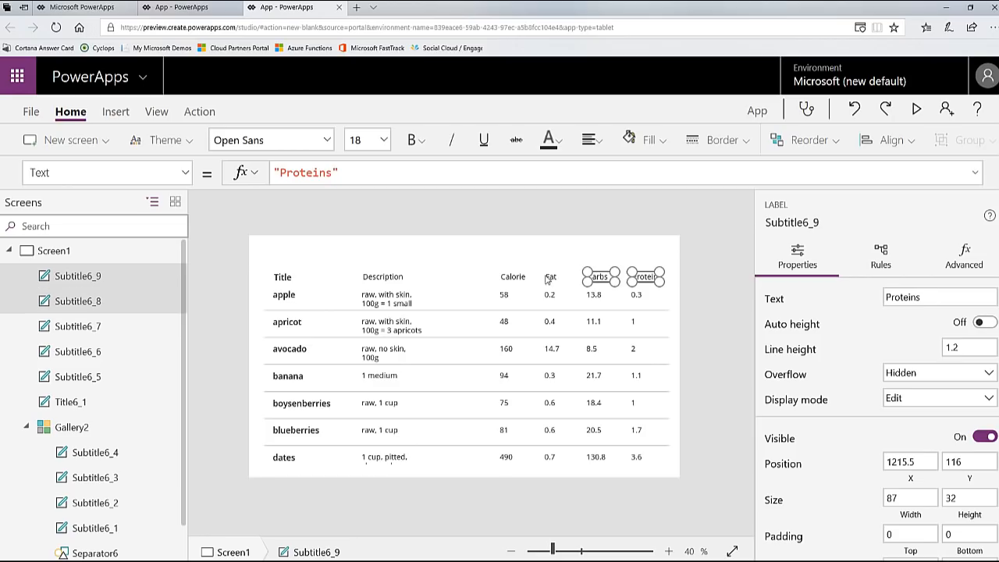
left_click(493, 279)
left_click(513, 278)
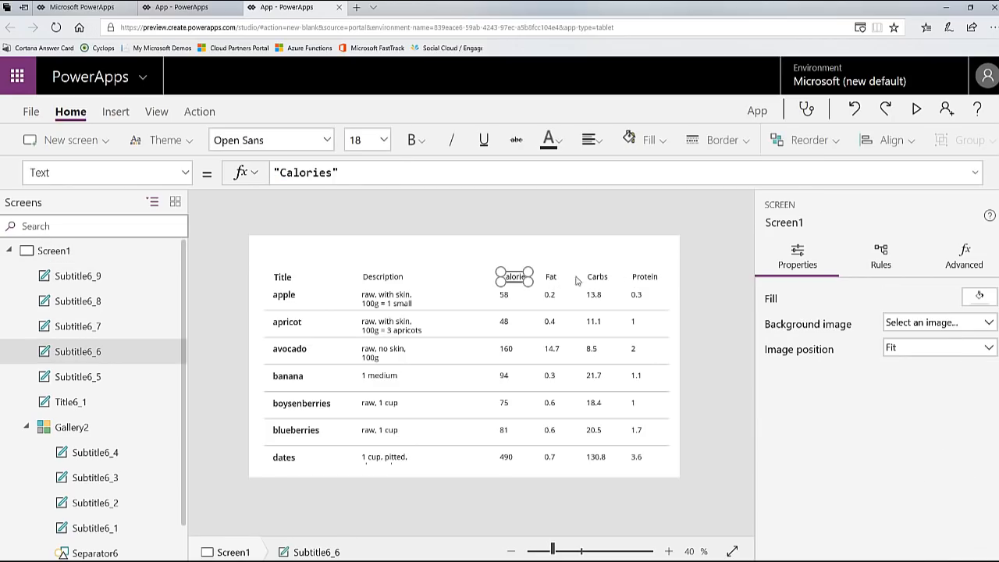
left_click(552, 279, "shift")
left_click(599, 279, "shift")
left_click(646, 278, "shift")
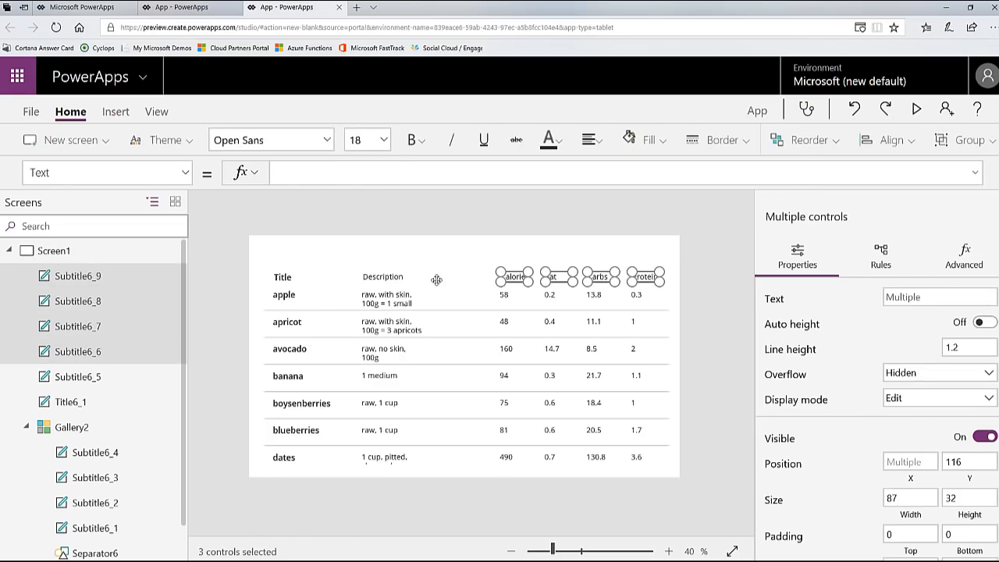
left_click(429, 279, "shift")
left_click(274, 278, "shift")
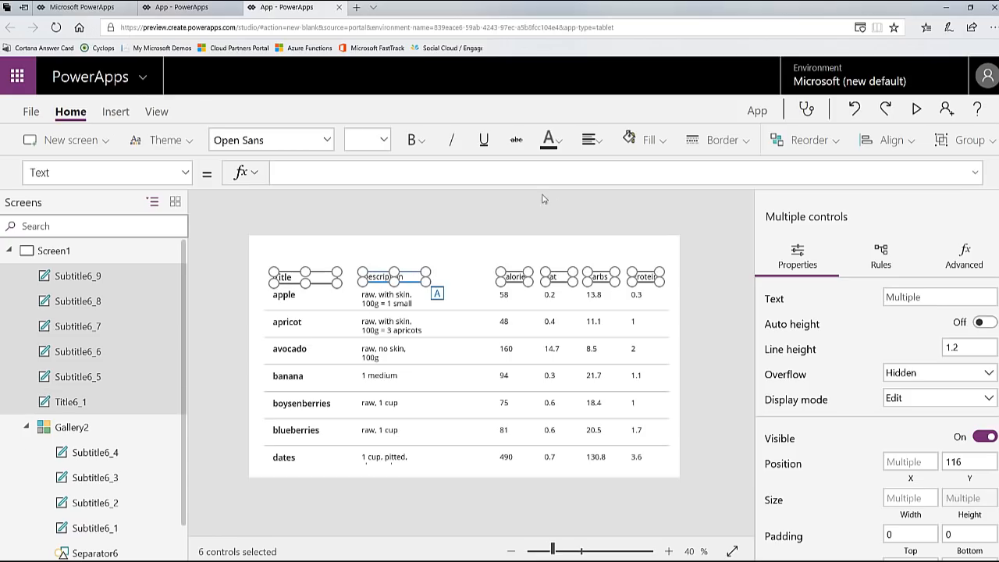
left_click(558, 147)
left_click(556, 398)
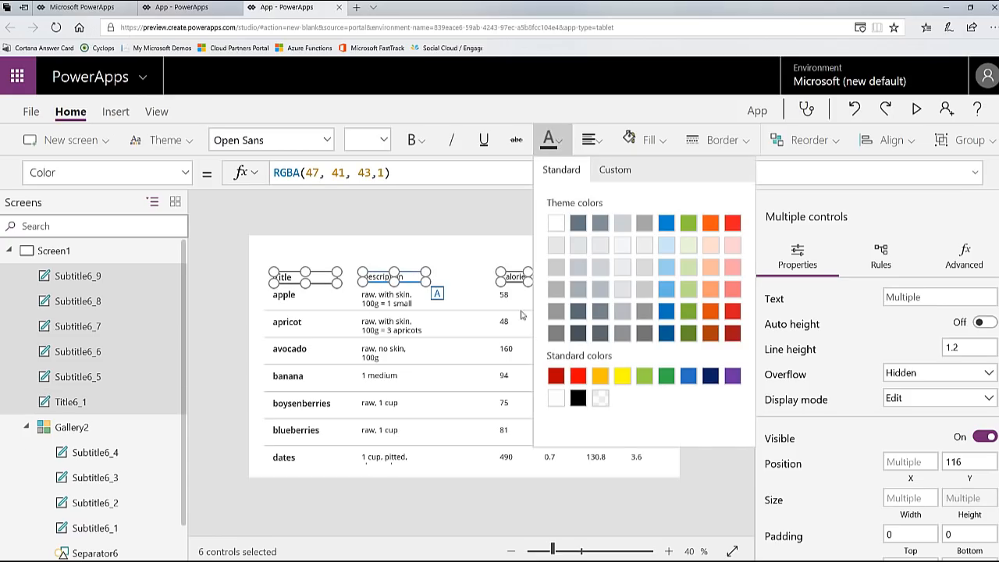
left_click(416, 140)
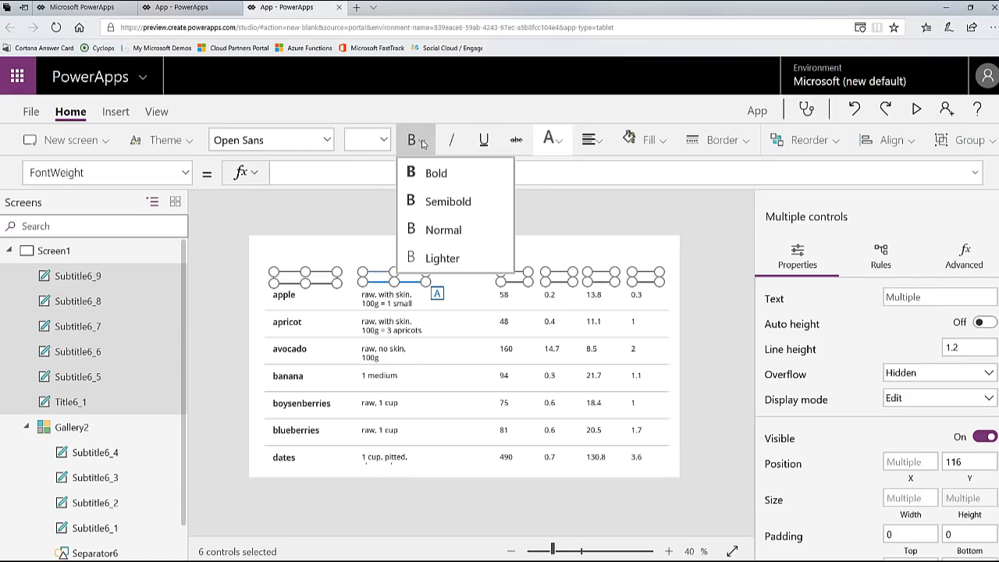
left_click(434, 175)
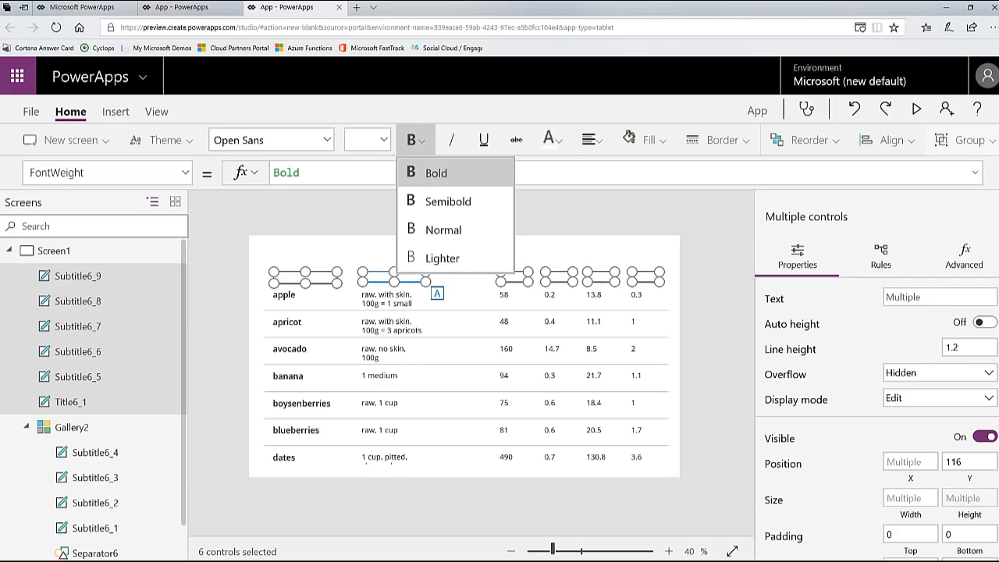
Step: Insert a rectangle shape of about 132 by 50 over the Title header, at about X 40, Y 90
left_click(123, 112)
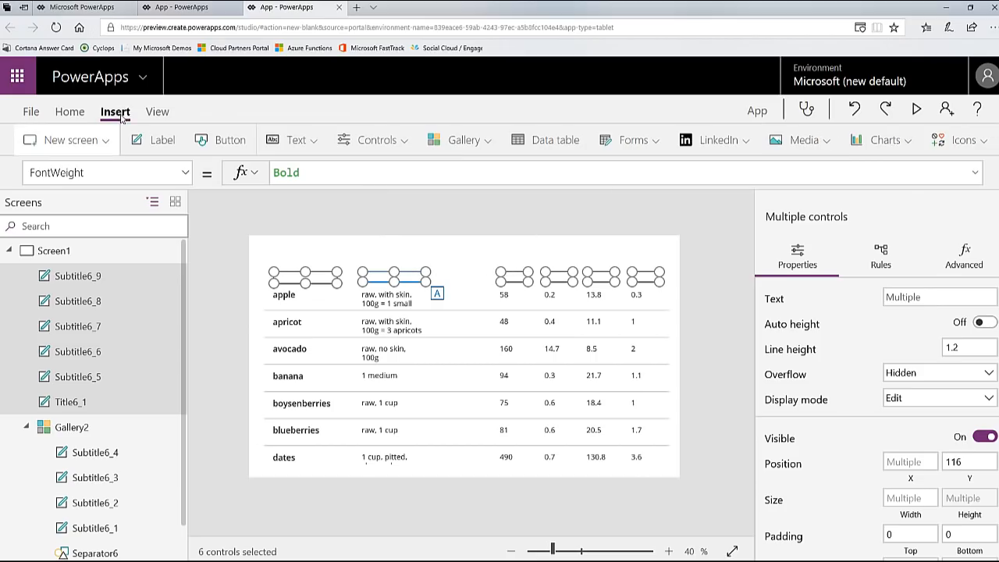
left_click(985, 144)
scroll(906, 283, "down", 10)
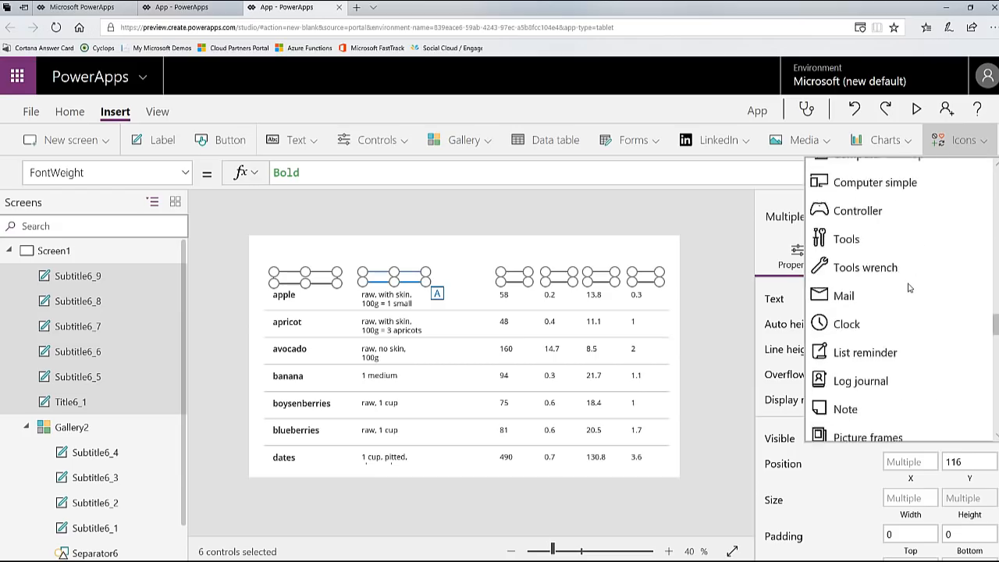
scroll(908, 288, "down", 15)
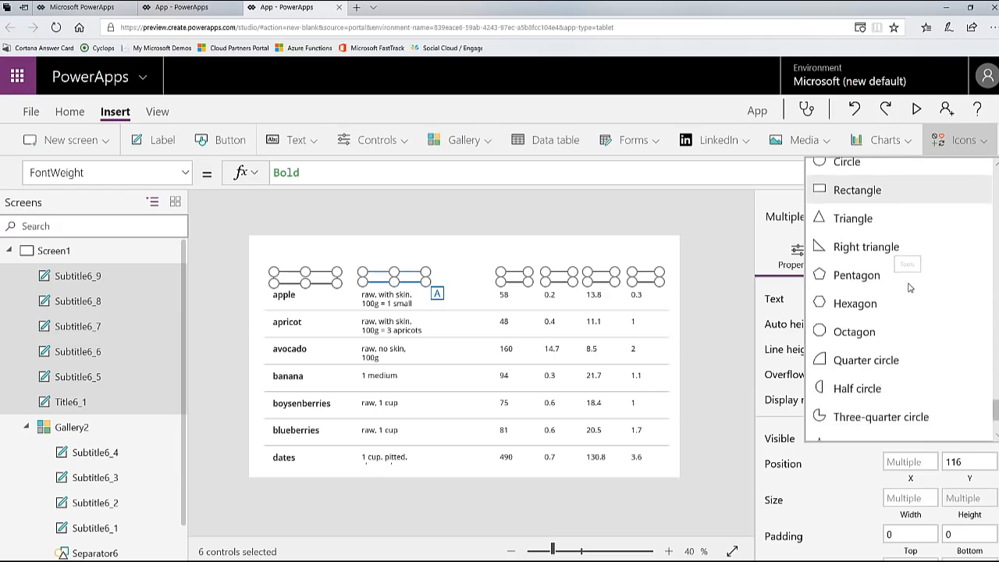
scroll(909, 288, "up", 1)
left_click(827, 233)
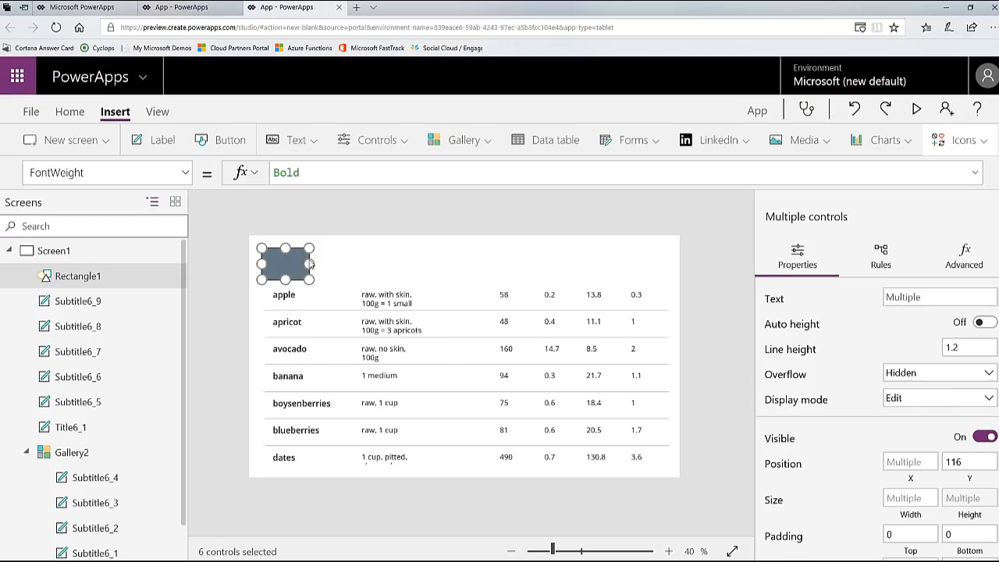
left_click_drag(309, 248, 303, 263)
Step: Send the rectangle to the back, behind the header labels
left_click(75, 112)
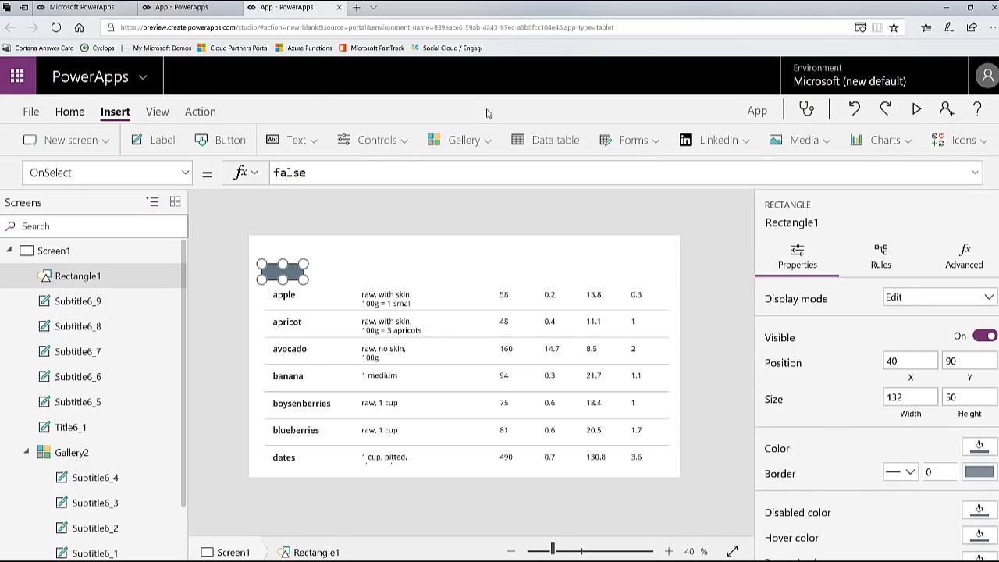
left_click(836, 146)
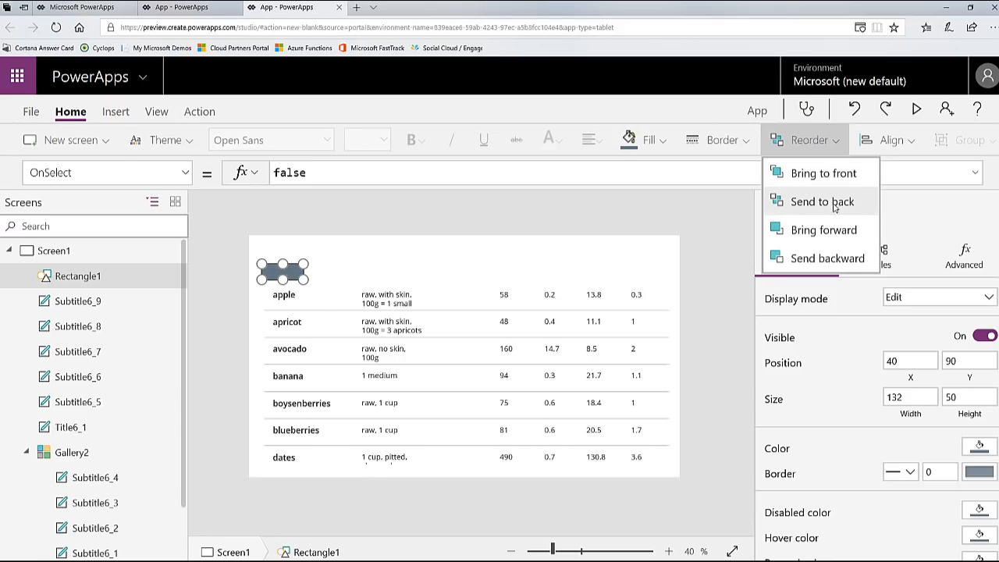
left_click(799, 203)
Step: Stretch the rectangle across the header row to match the gallery's separator lines, at X 48 and about 1285 wide by 77 high
left_click_drag(304, 279, 674, 289)
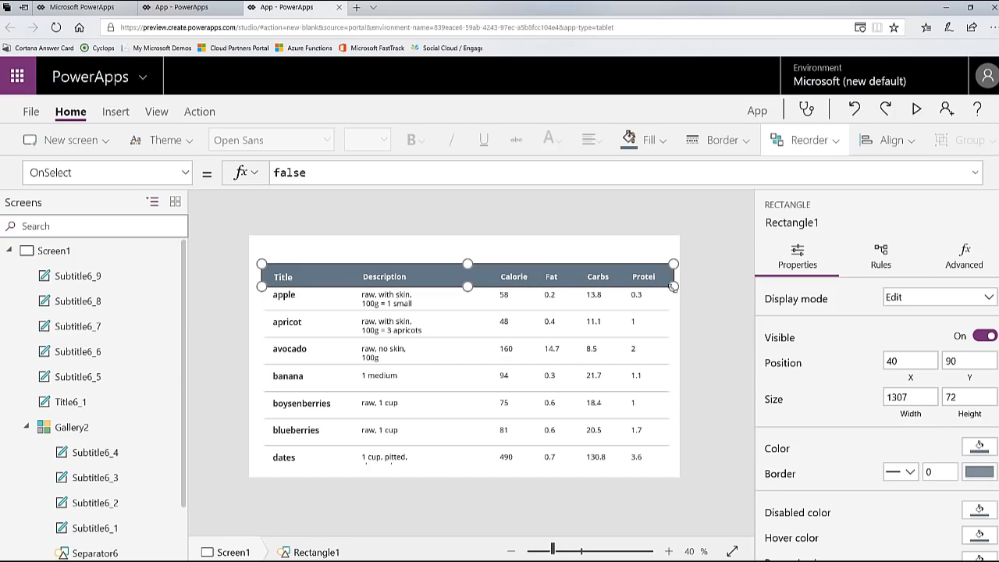
left_click(960, 262)
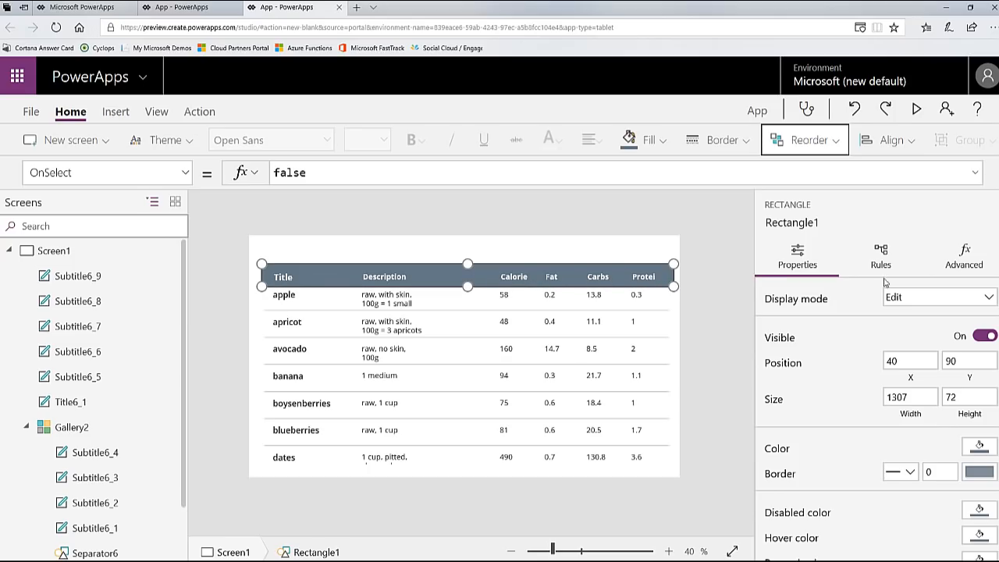
left_click_drag(668, 290, 669, 292)
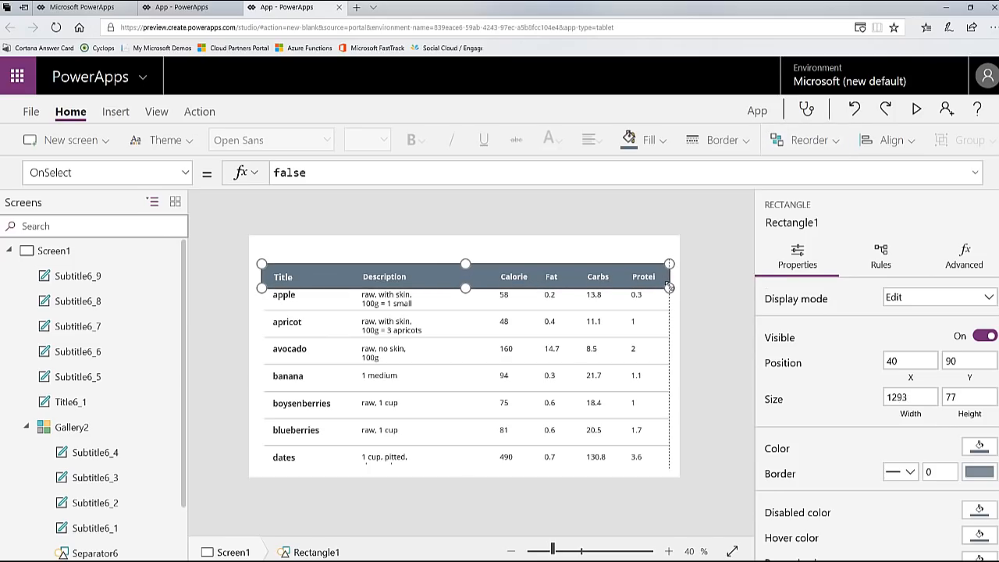
left_click_drag(261, 288, 265, 288)
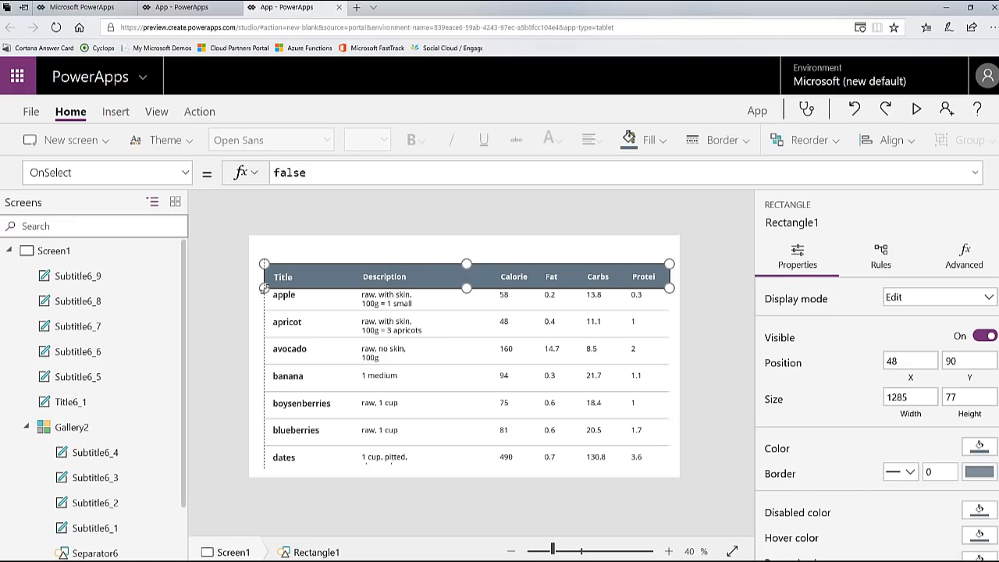
Step: Change the text of the last header label to Protein and widen the label so the whole word fits
left_click(644, 278)
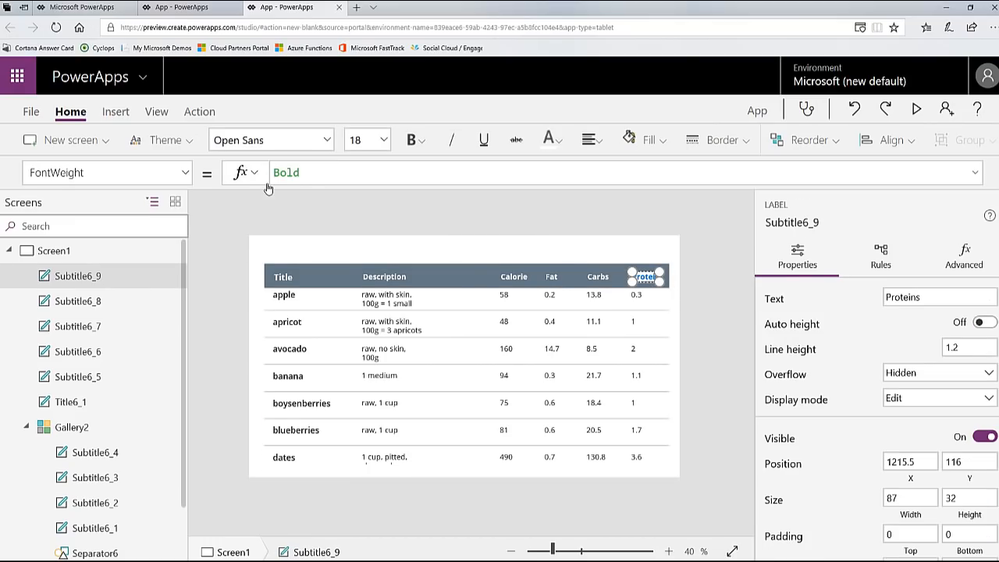
type("Protein")
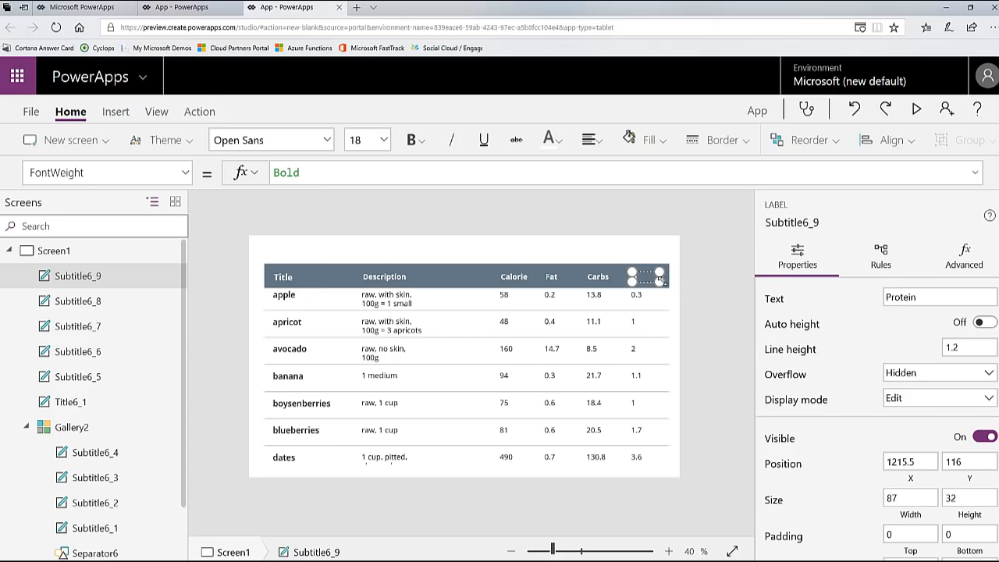
left_click_drag(661, 279, 675, 288)
left_click(641, 252)
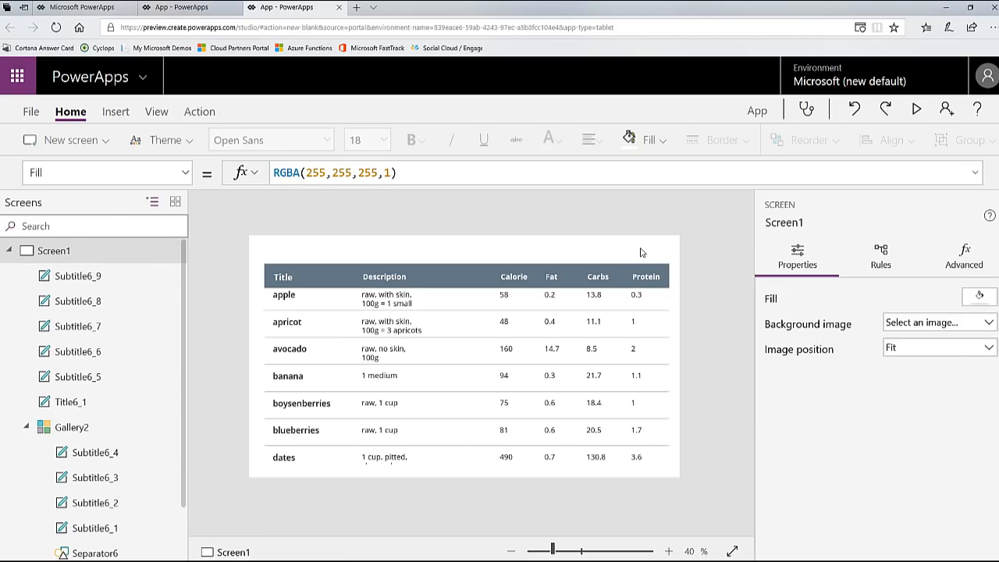
Step: Move the gallery's title label to X 67 and place a Cancel icon of about 27 by 46 in front of it
left_click(287, 304)
left_click_drag(286, 304, 301, 303)
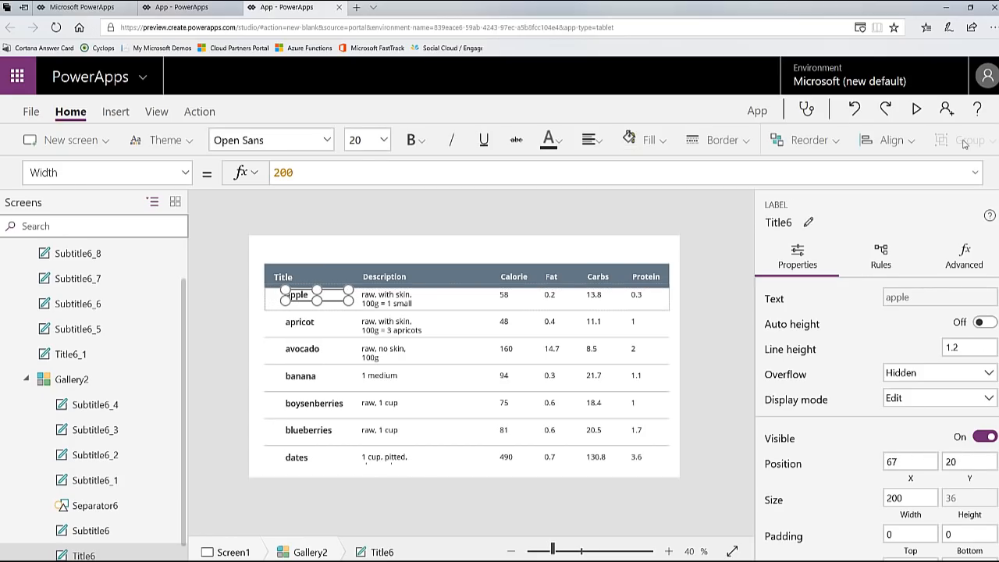
left_click(115, 111)
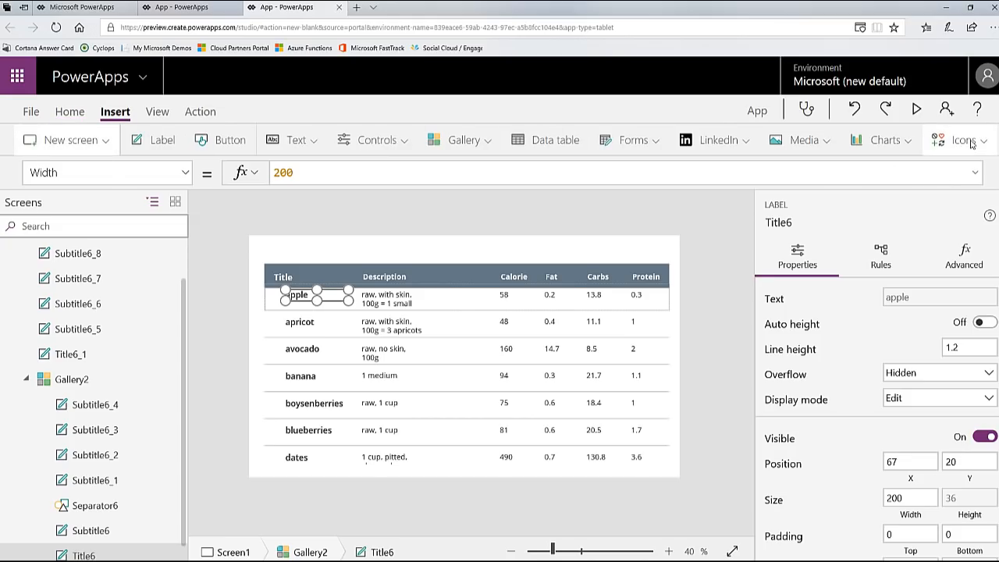
left_click(972, 145)
scroll(863, 277, "up", 5)
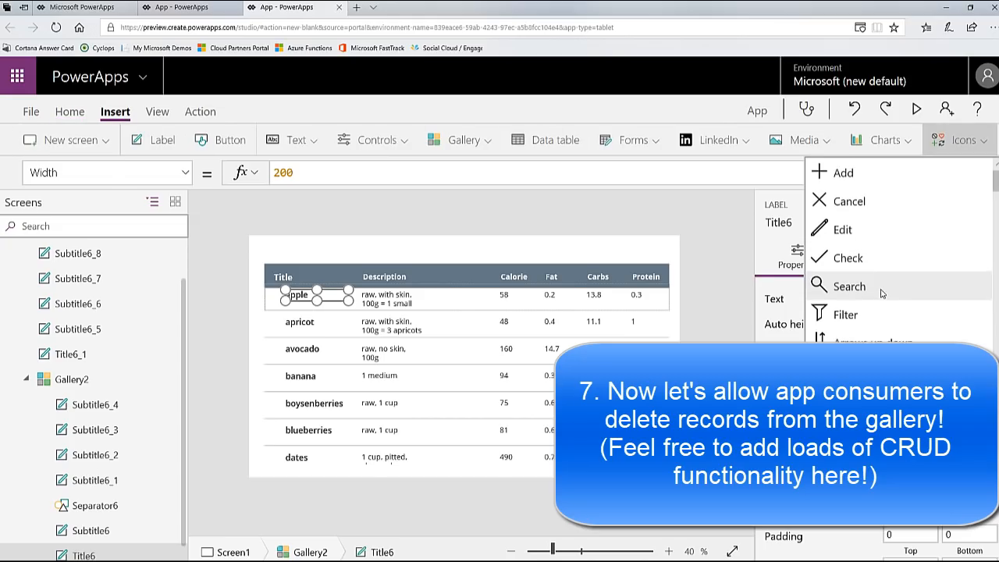
left_click(820, 209)
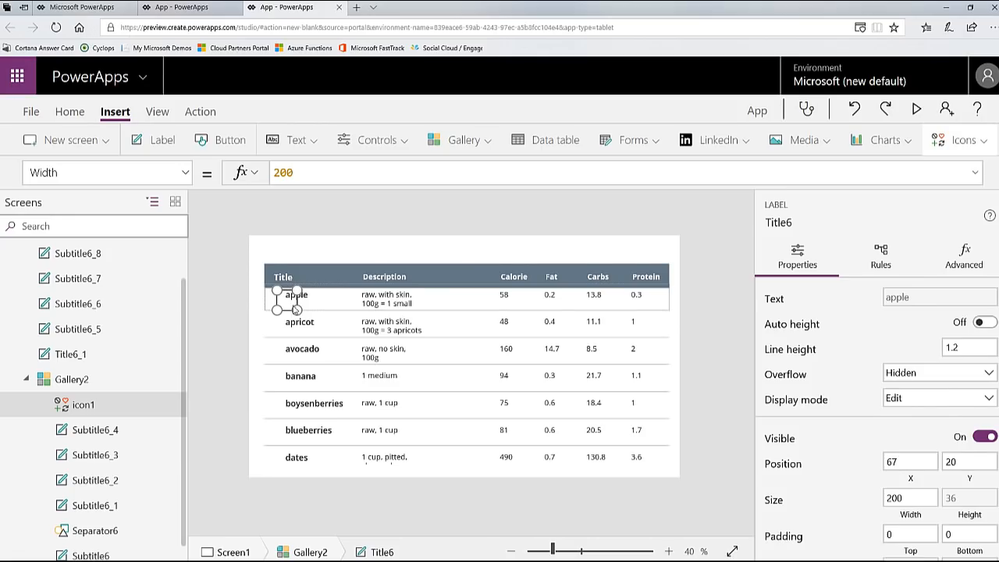
left_click_drag(297, 310, 282, 303)
Step: Give the Cancel icon a border thickness of 1 and resize it to about 34 by 41 at X 14, Y 15
left_click(748, 142)
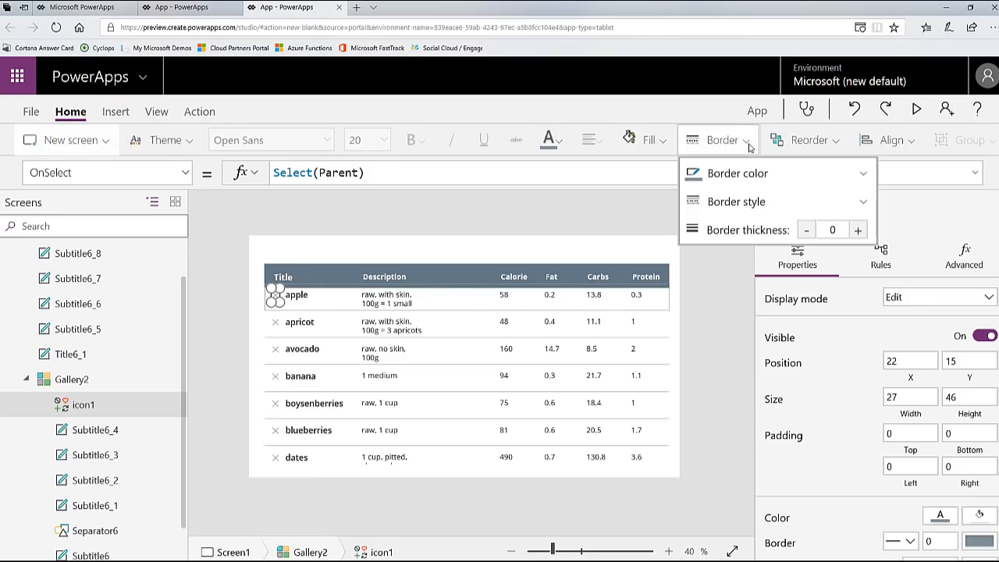
left_click(858, 231)
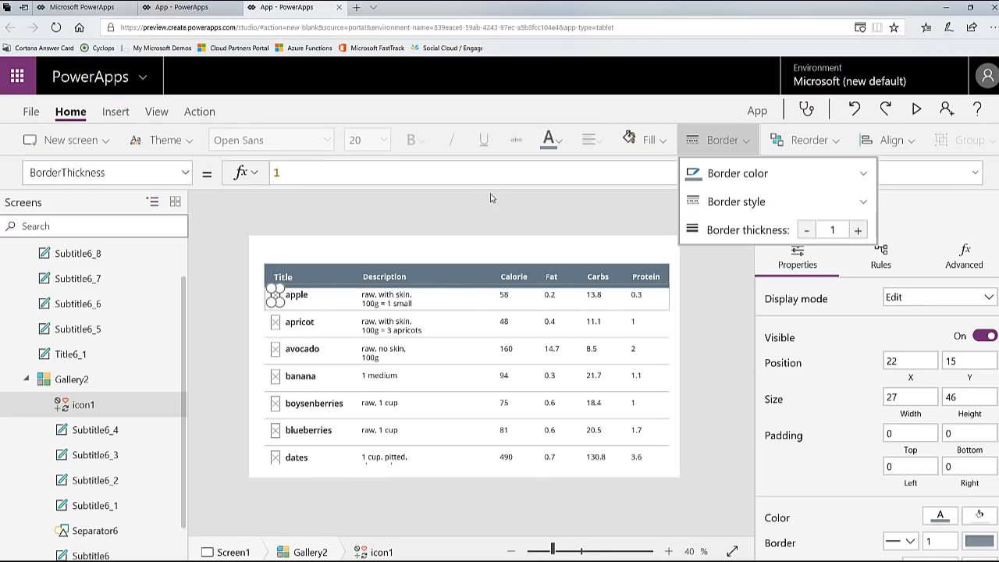
left_click_drag(271, 302, 268, 301)
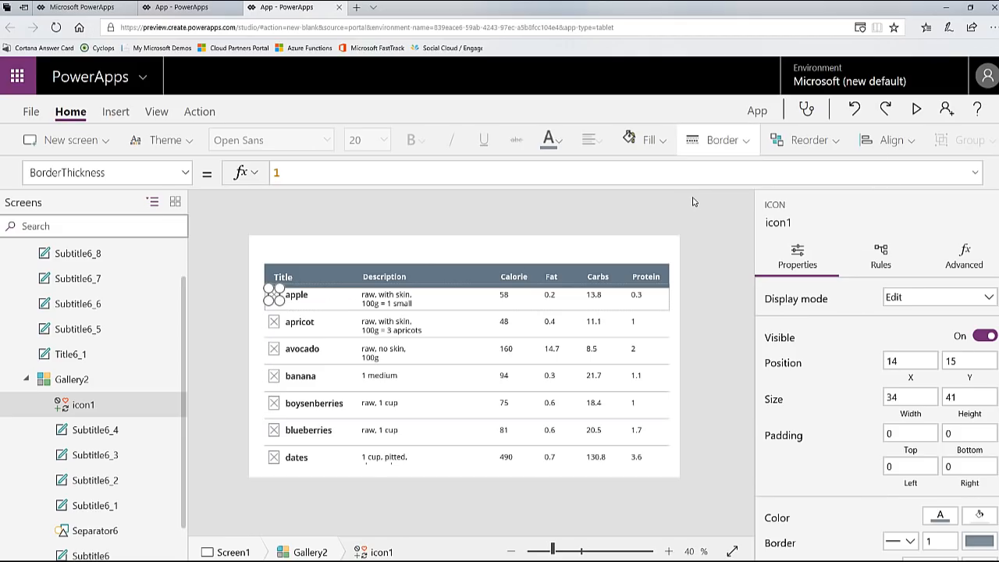
Step: Replace the Cancel icon's OnSelect formula with Remove(Fruits,ThisItem) so it deletes its own record
left_click(185, 172)
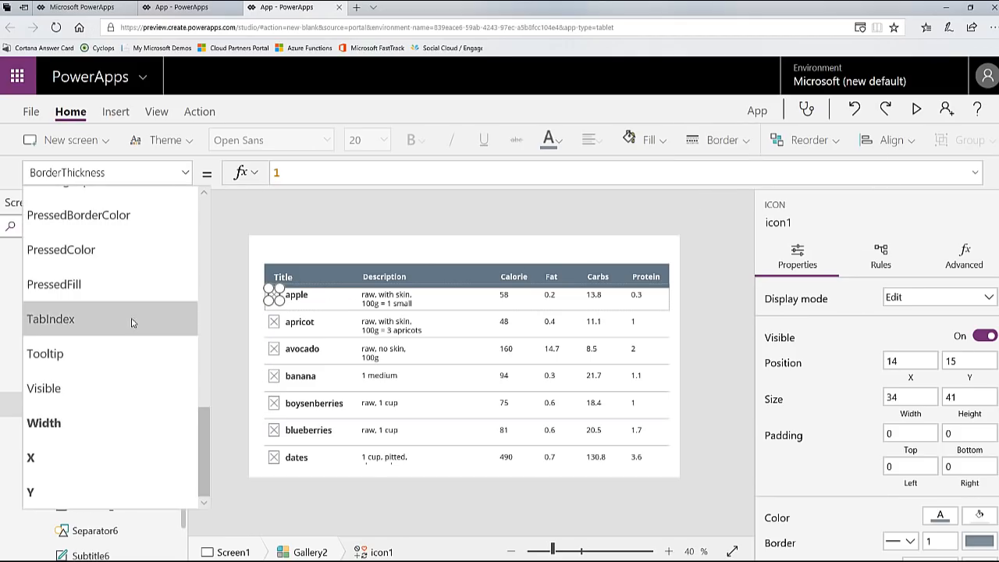
scroll(133, 324, "up", 15)
scroll(134, 324, "down", 4)
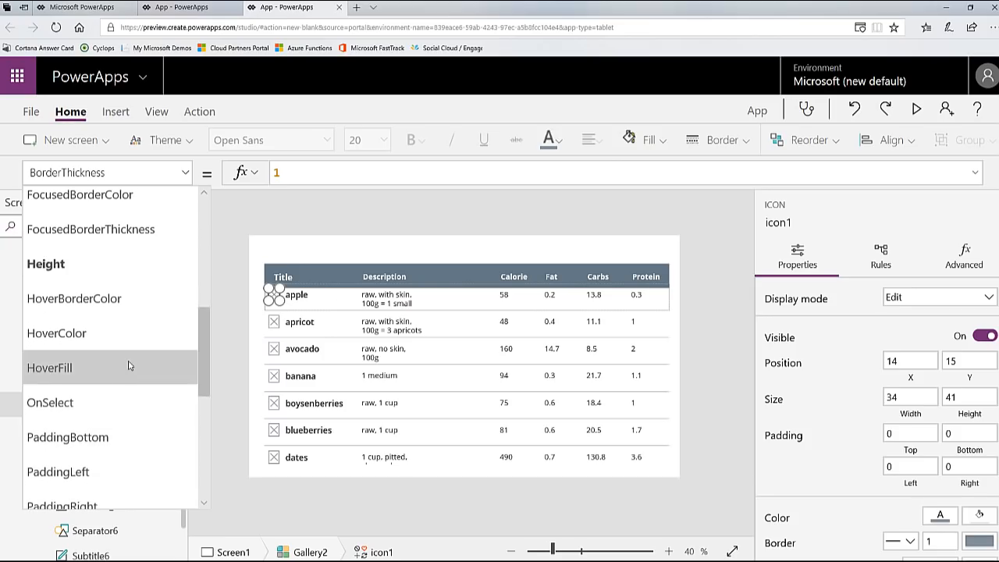
left_click(327, 172)
left_click_drag(404, 172, 244, 178)
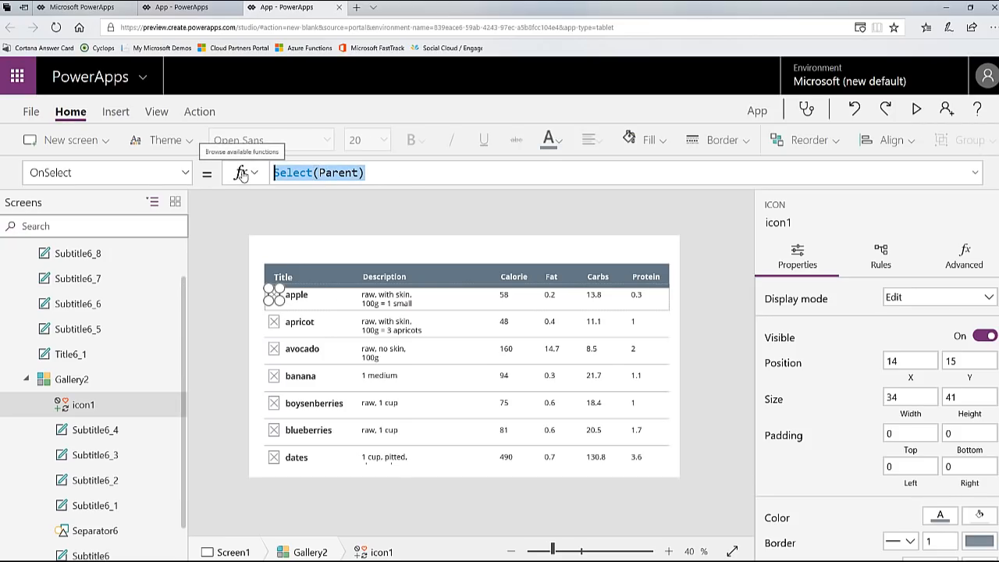
key("BackSpace")
type("Remove(")
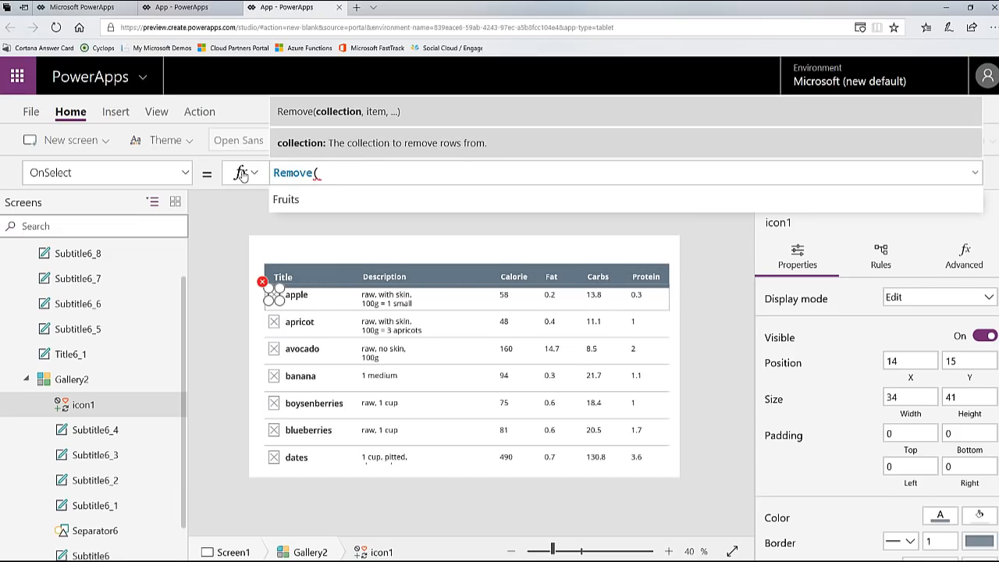
type("Fruits,This")
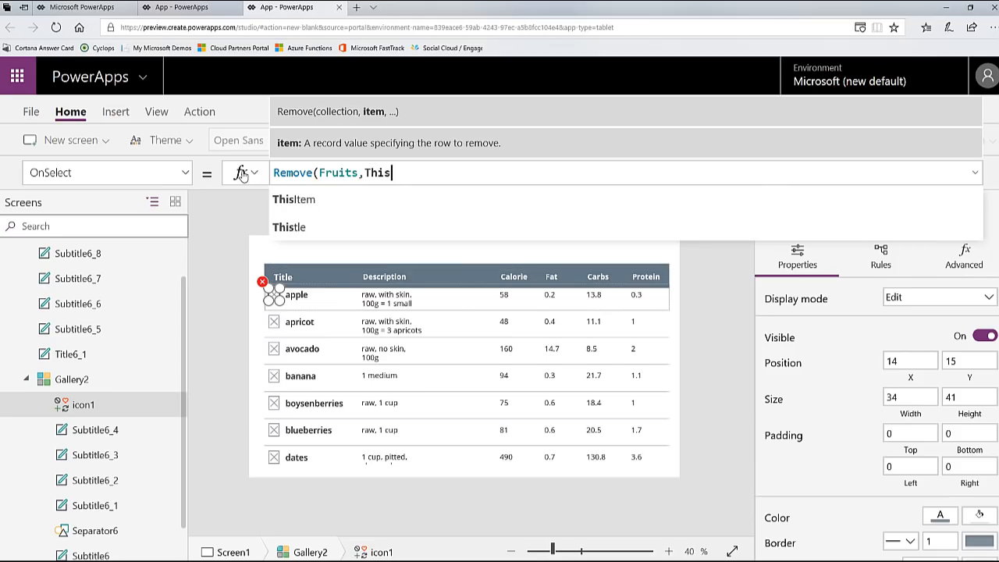
type("Item)")
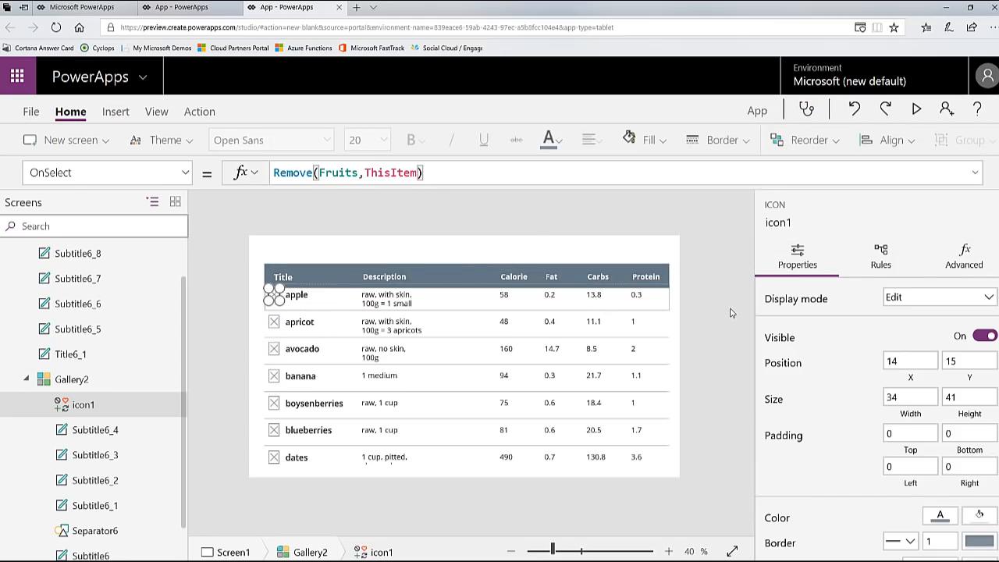
left_click(731, 312)
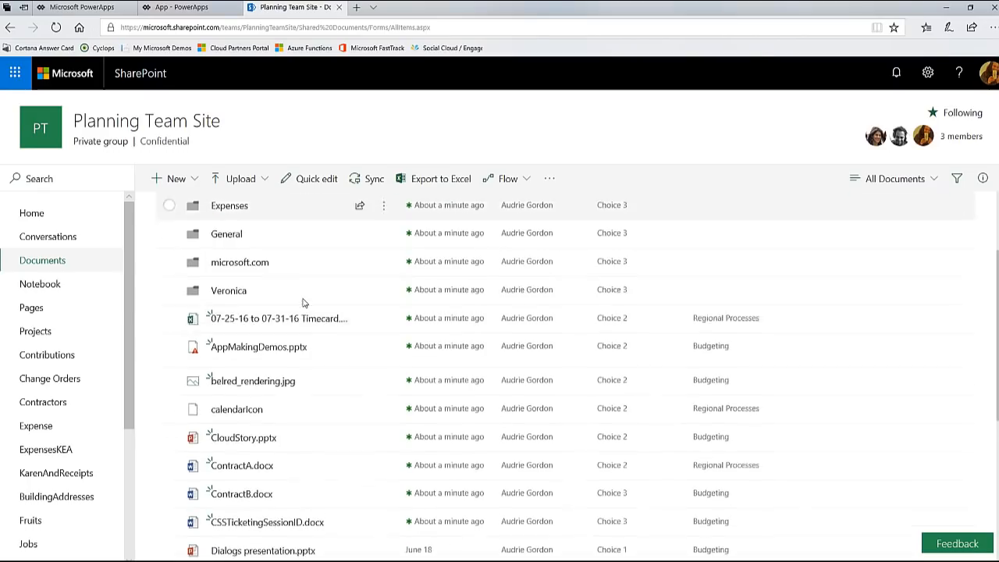
Step: Look through the folders and files in the Planning Team Site's Documents library on SharePoint
scroll(304, 303, "down", 2)
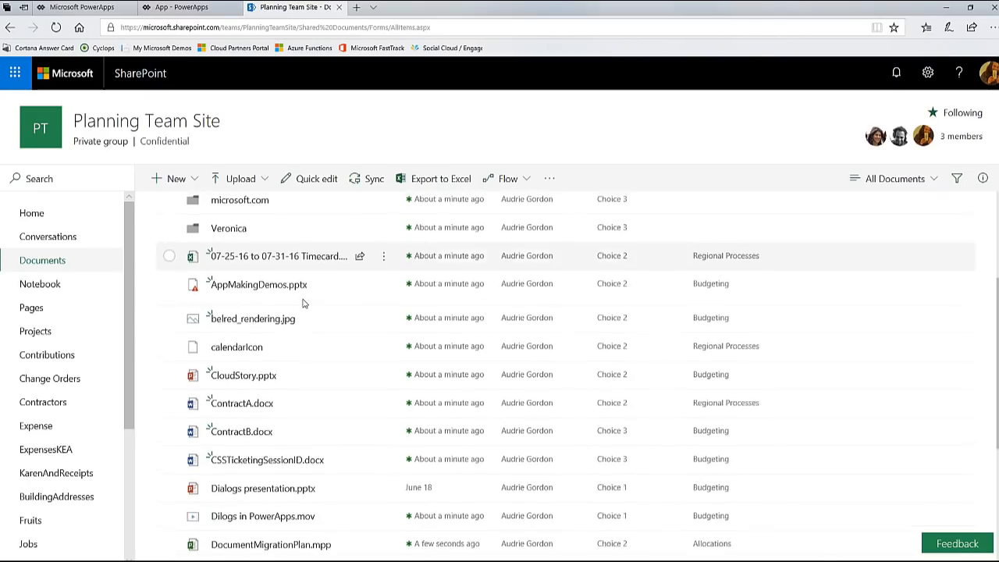
scroll(454, 299, "up", 3)
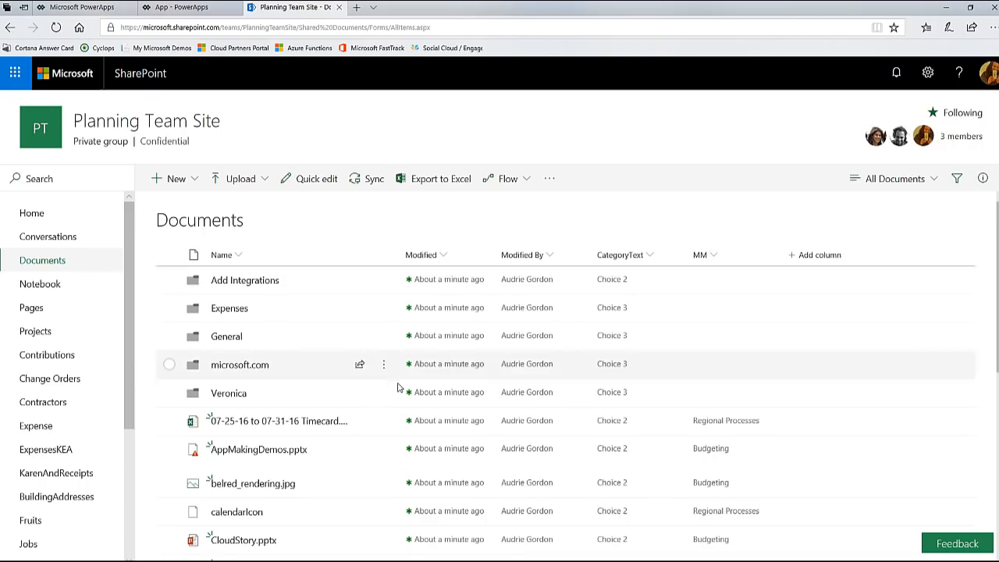
scroll(402, 335, "down", 5)
scroll(406, 400, "up", 5)
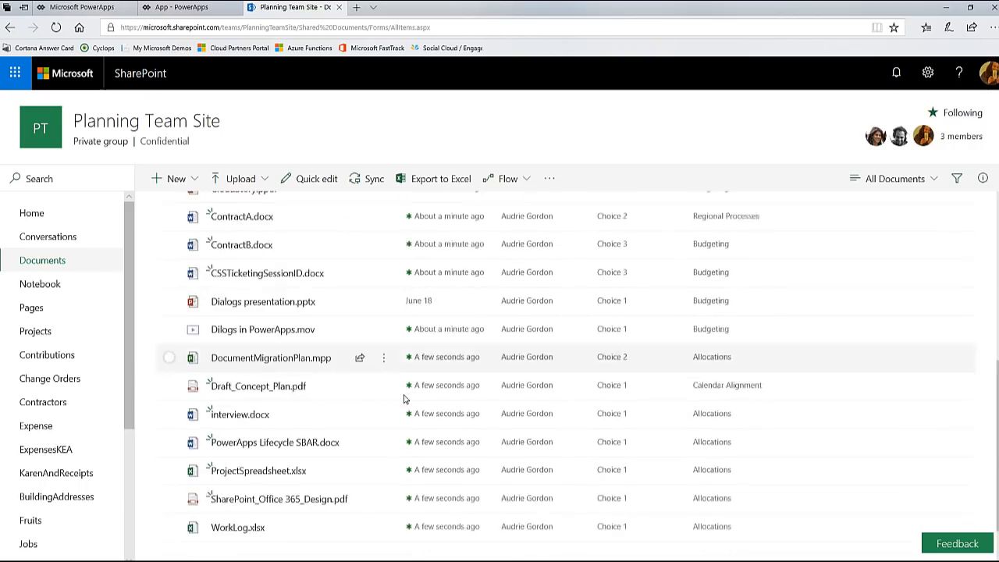
Step: Switch to the blank PowerApps app and choose the Planning Team Site through a SharePoint connection as a new data source
left_click(204, 8)
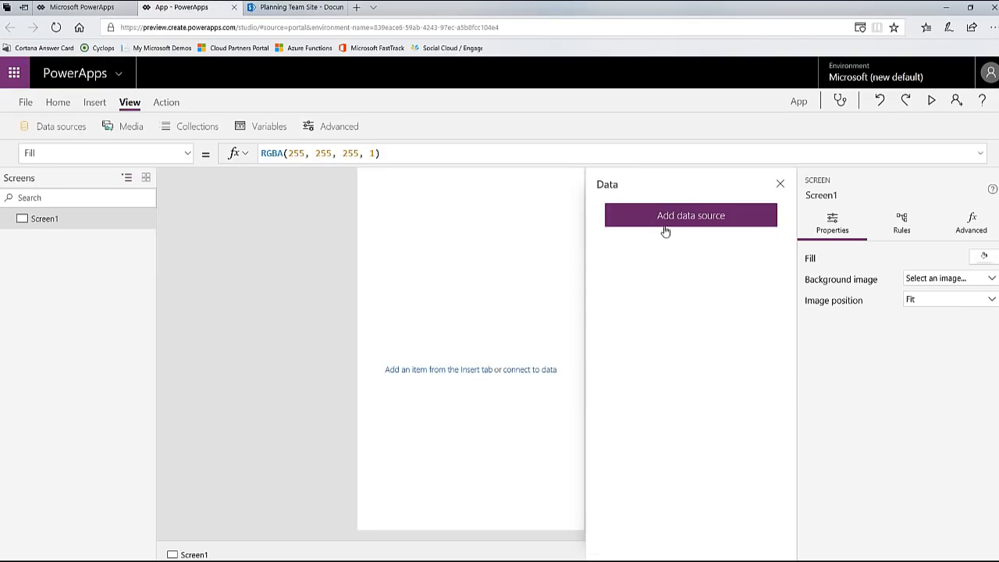
left_click(662, 224)
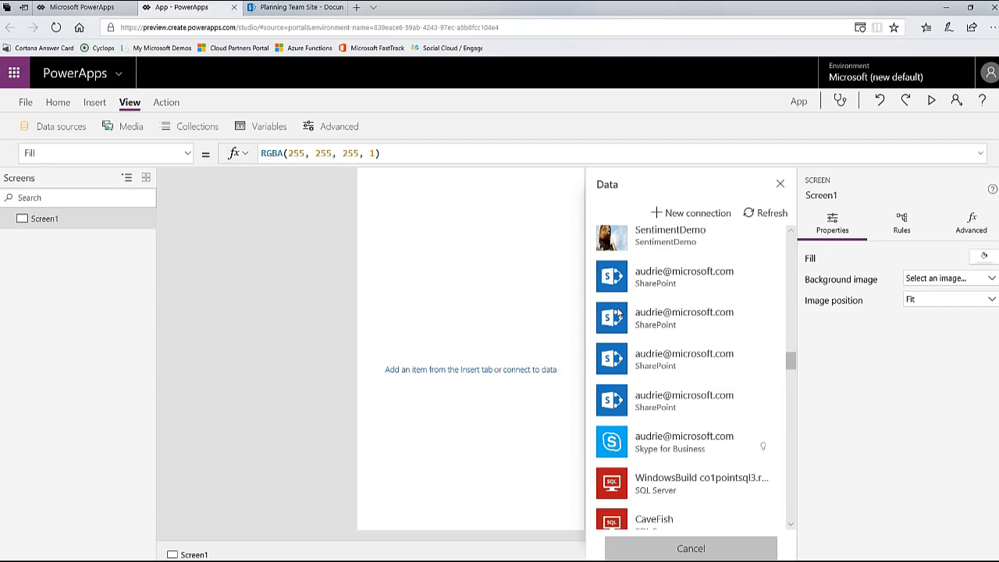
left_click(646, 278)
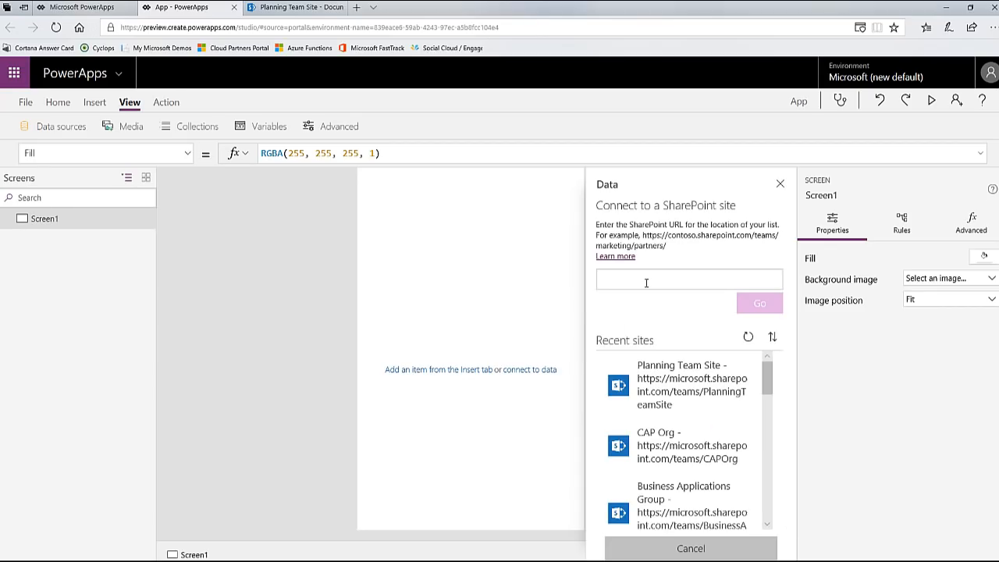
left_click(687, 388)
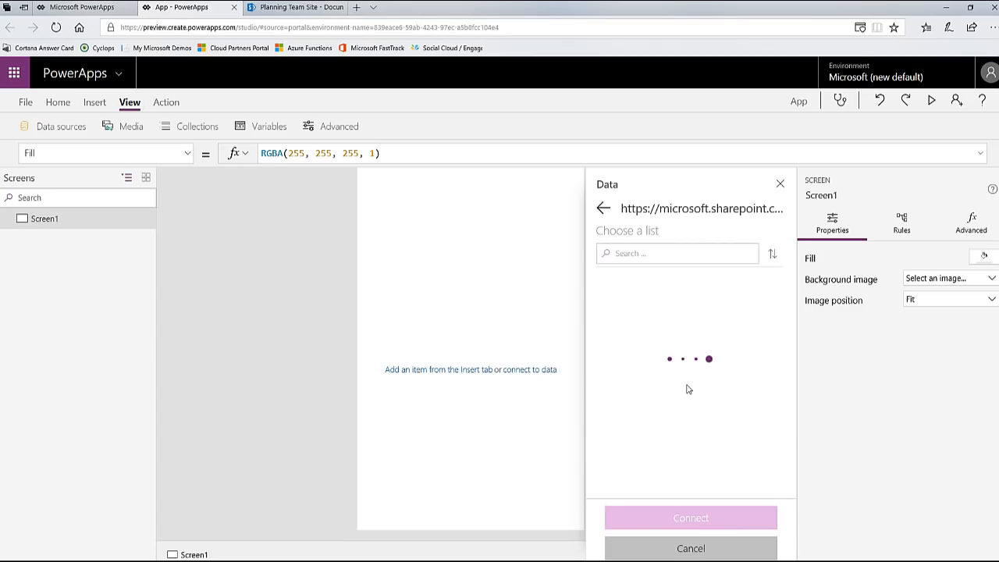
Step: Connect the SharePoint library as a data source by entering Documents as the custom list name, checking the name on the site
scroll(687, 389, "down", 3)
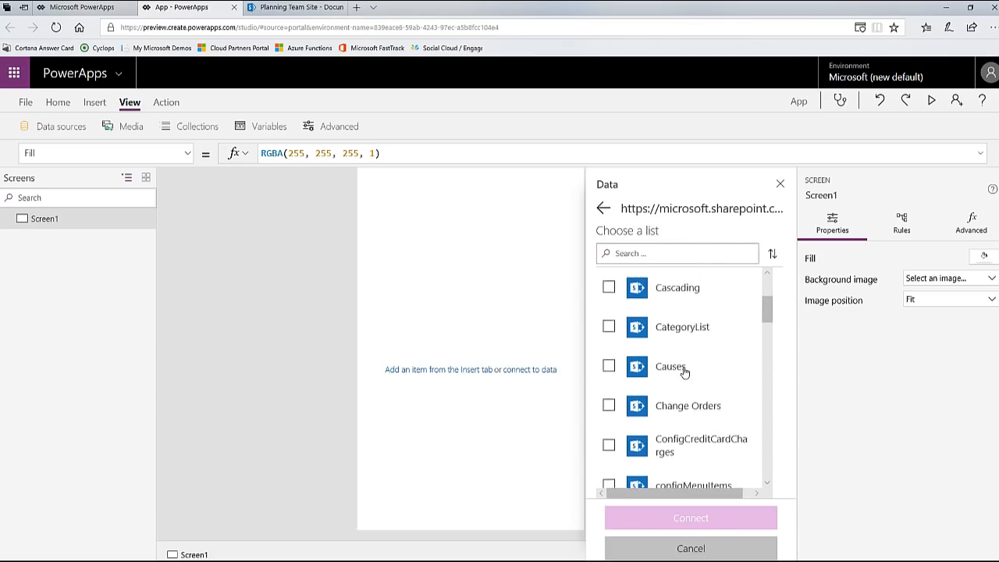
scroll(684, 373, "down", 12)
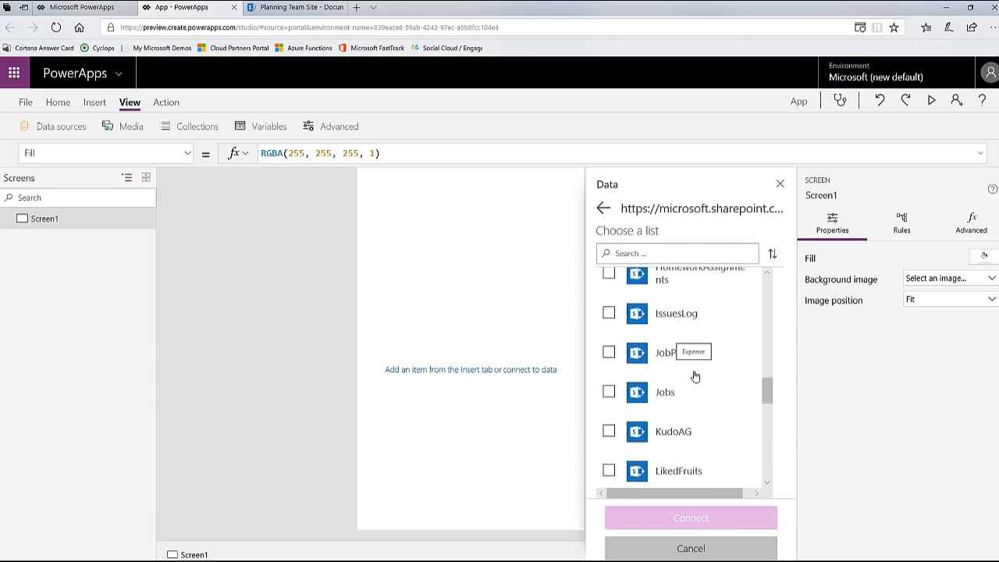
scroll(695, 377, "down", 10)
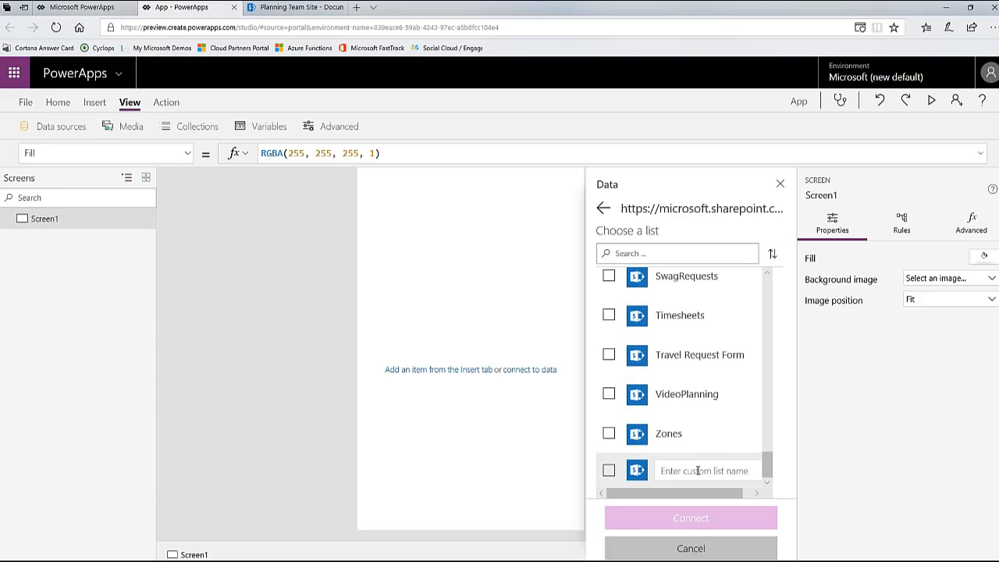
left_click(608, 472)
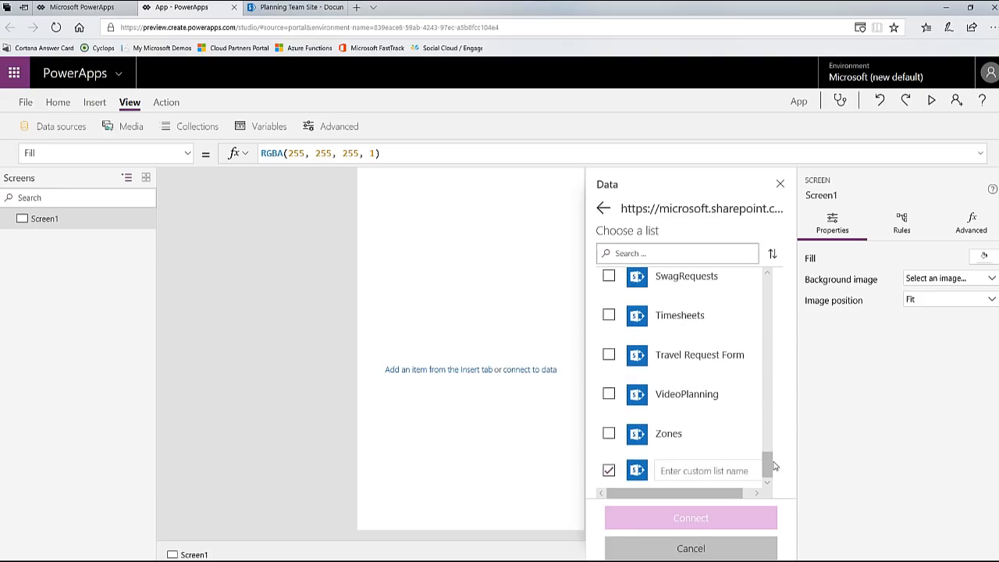
type("Documents")
left_click(301, 7)
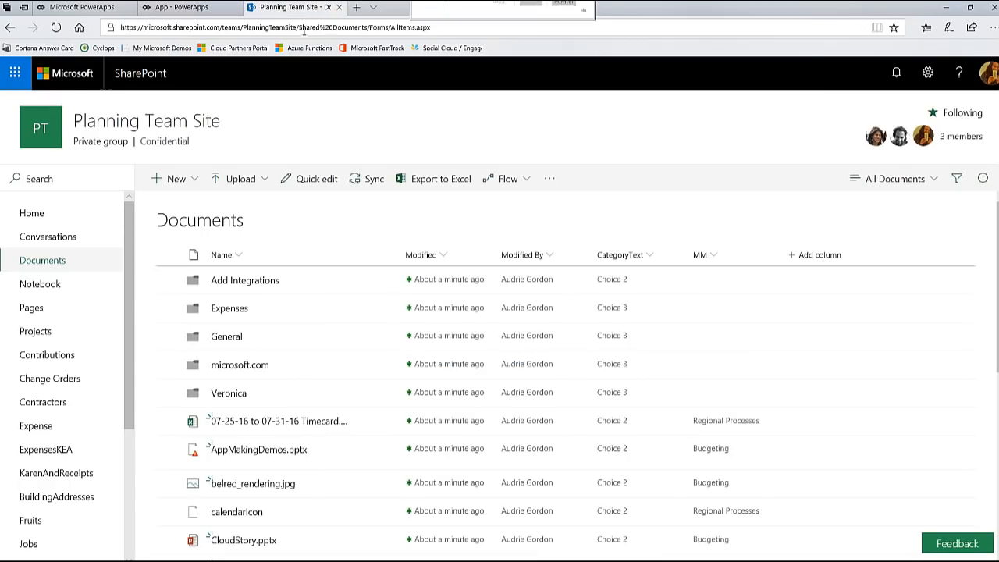
mouse_move(155, 218)
left_mouse_down()
mouse_move(244, 226)
mouse_move(148, 211)
left_mouse_up()
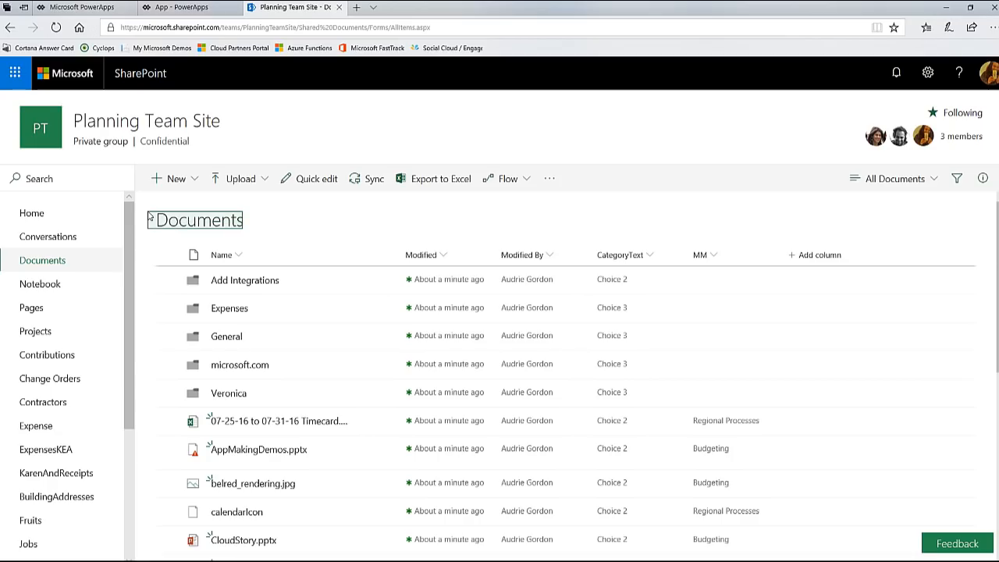
left_click(181, 7)
left_click(703, 520)
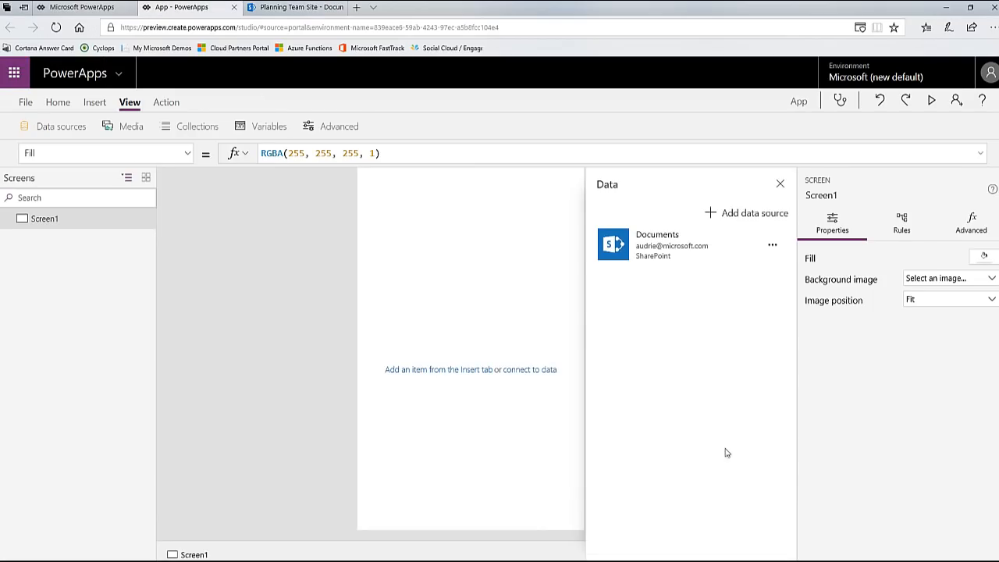
left_click(779, 184)
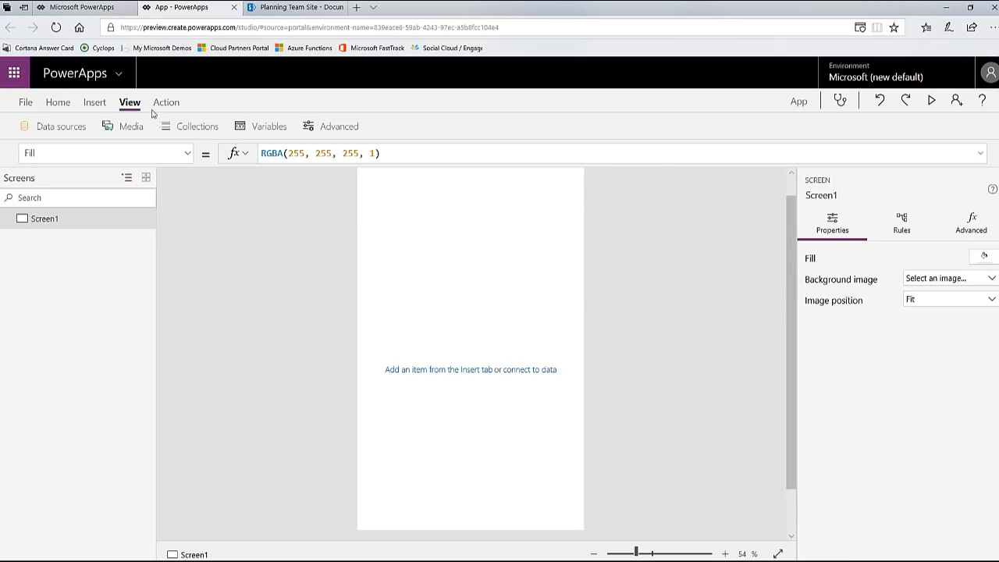
Step: Insert a vertical gallery on Screen1 and set the SharePoint Documents library as its data source
left_click(94, 102)
left_click(406, 127)
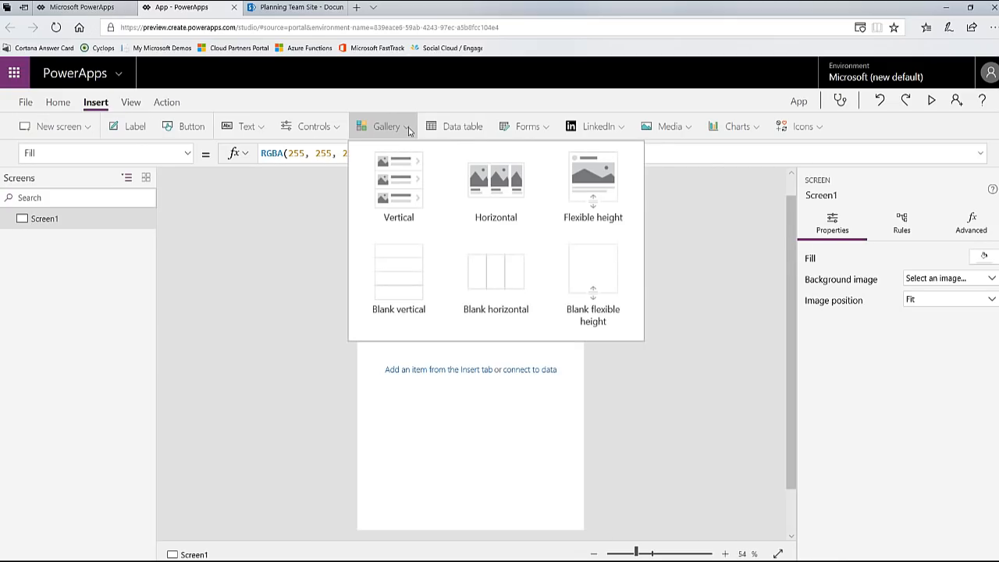
left_click(388, 203)
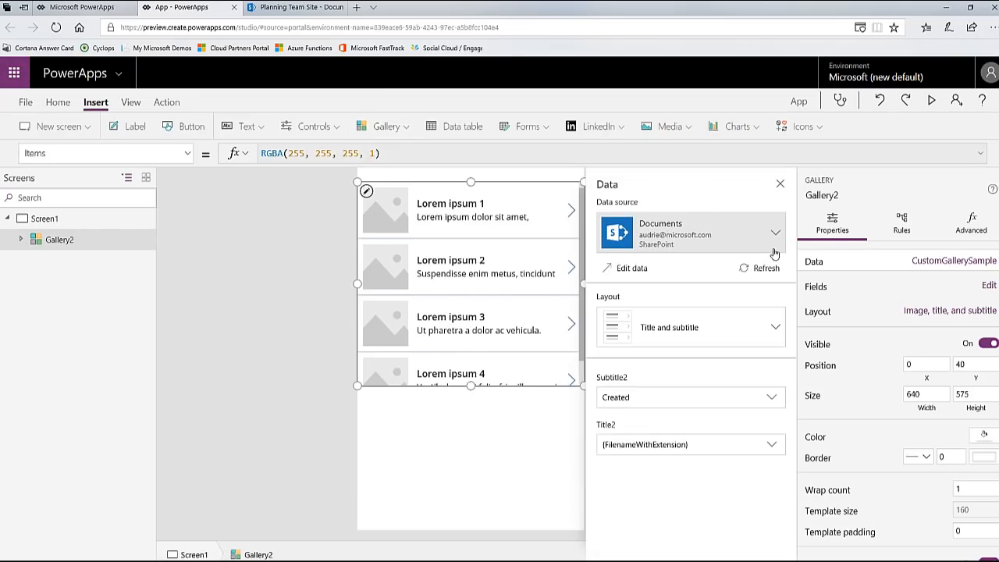
left_click(775, 235)
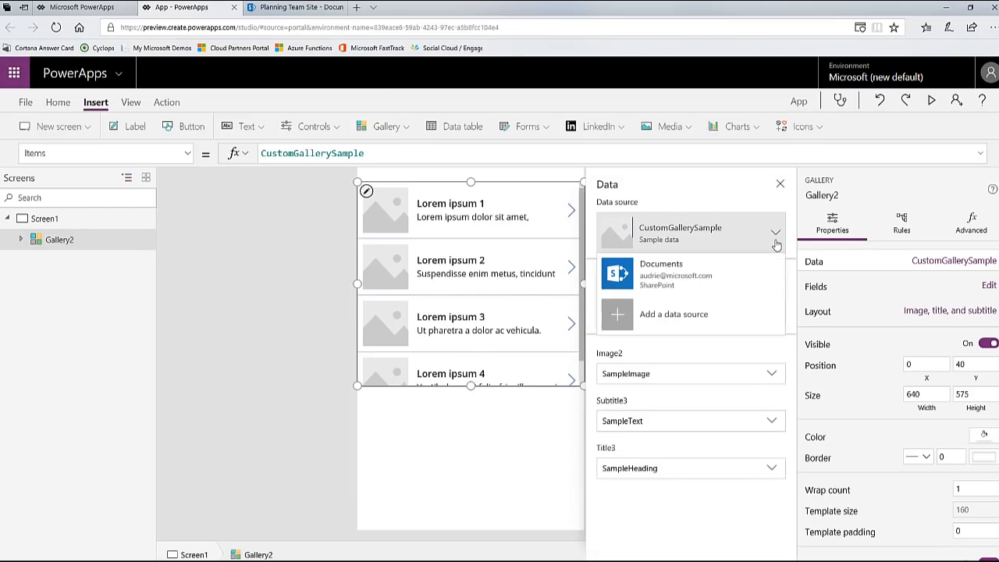
left_click(702, 273)
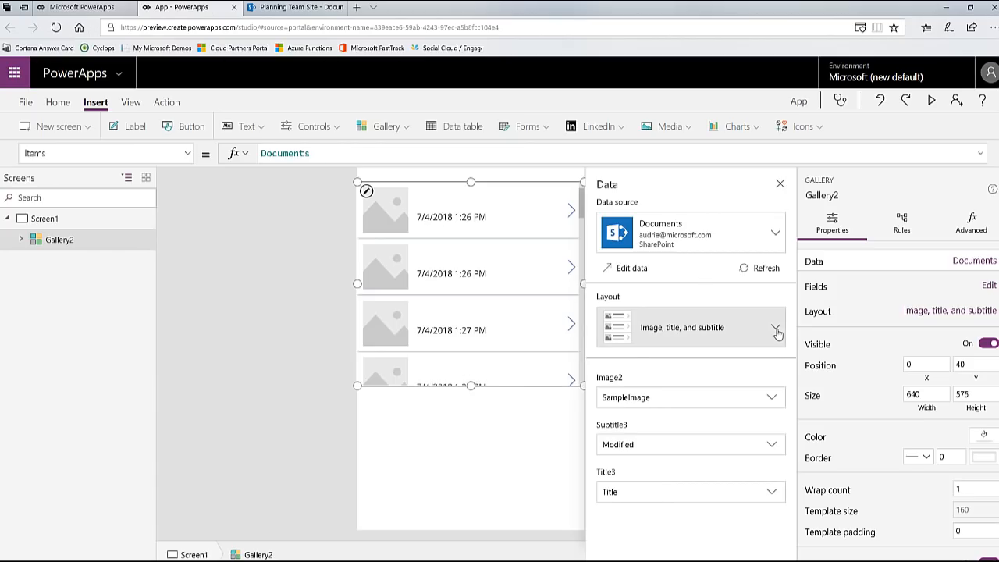
Step: Apply the Title, subtitle, and body layout to the gallery and set its title field to {FilenameWithExtension}
left_click(776, 329)
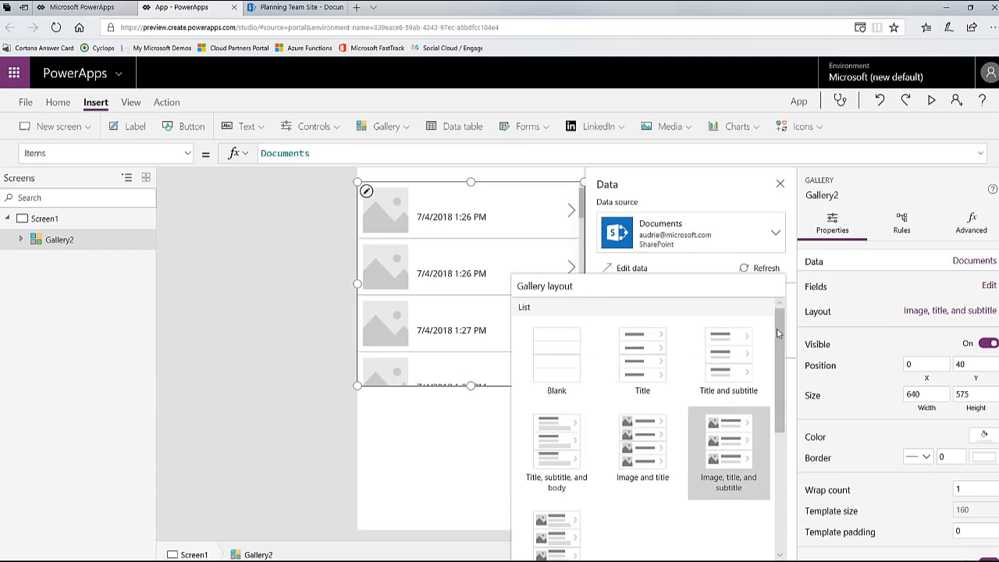
left_click(569, 450)
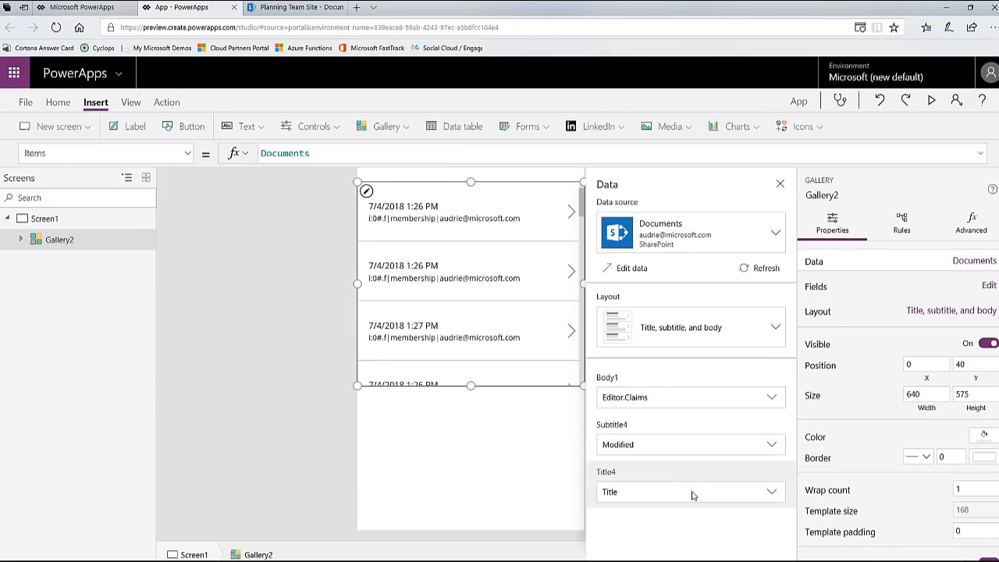
left_click(693, 495)
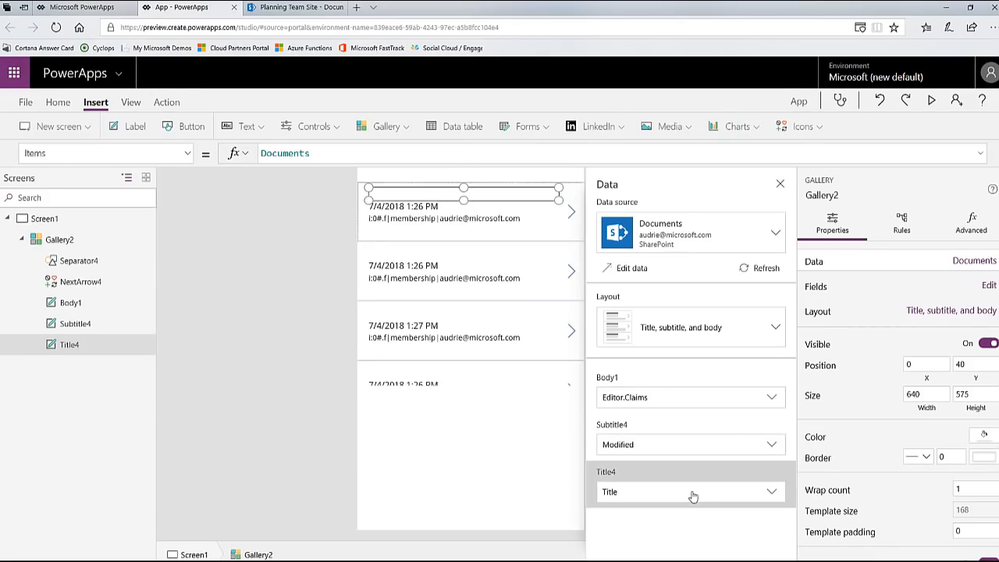
left_click(722, 497)
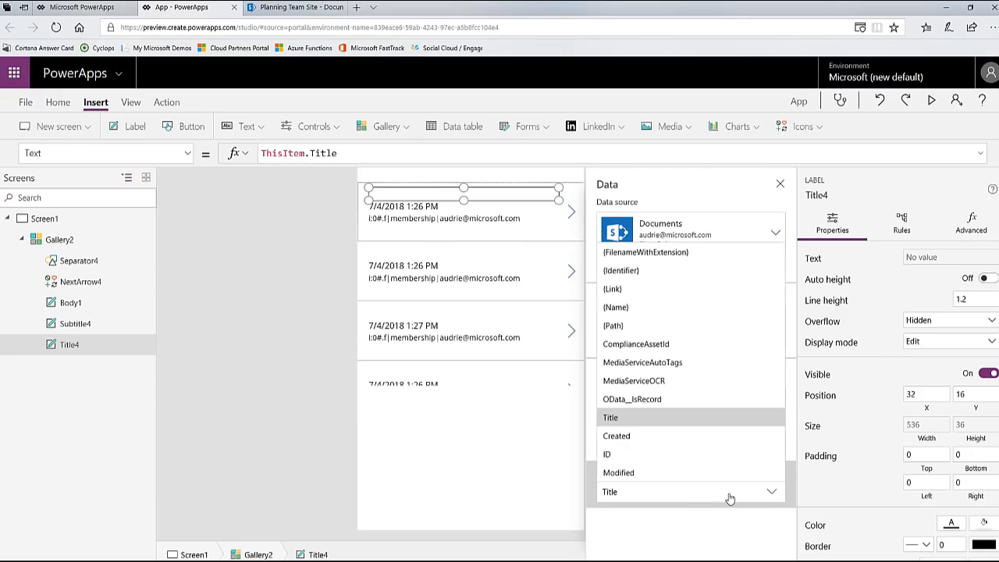
left_click(677, 253)
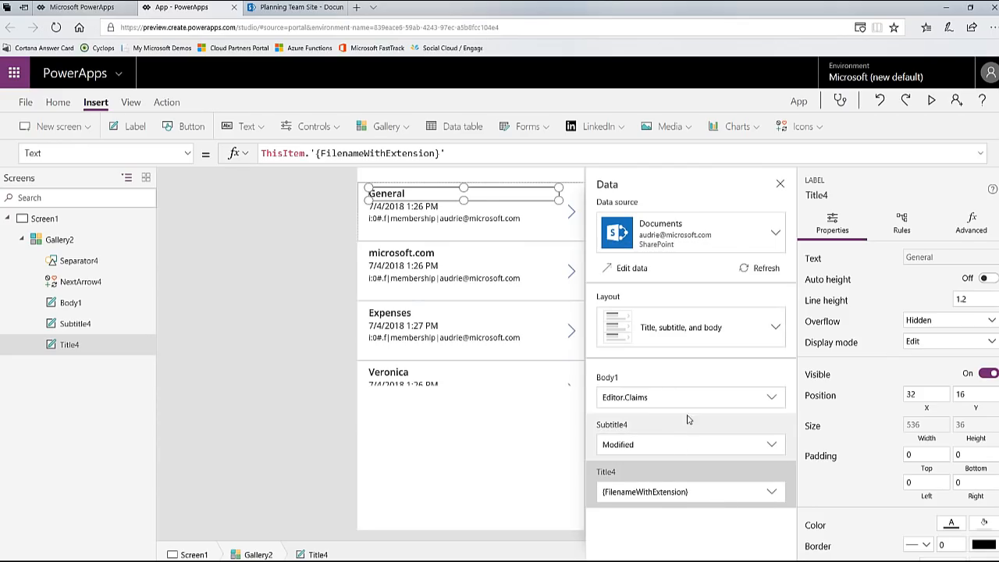
Step: Set the gallery subtitle's Text formula to ThisItem.CategoryText.Value, checking the column name in the SharePoint library
left_click(692, 401)
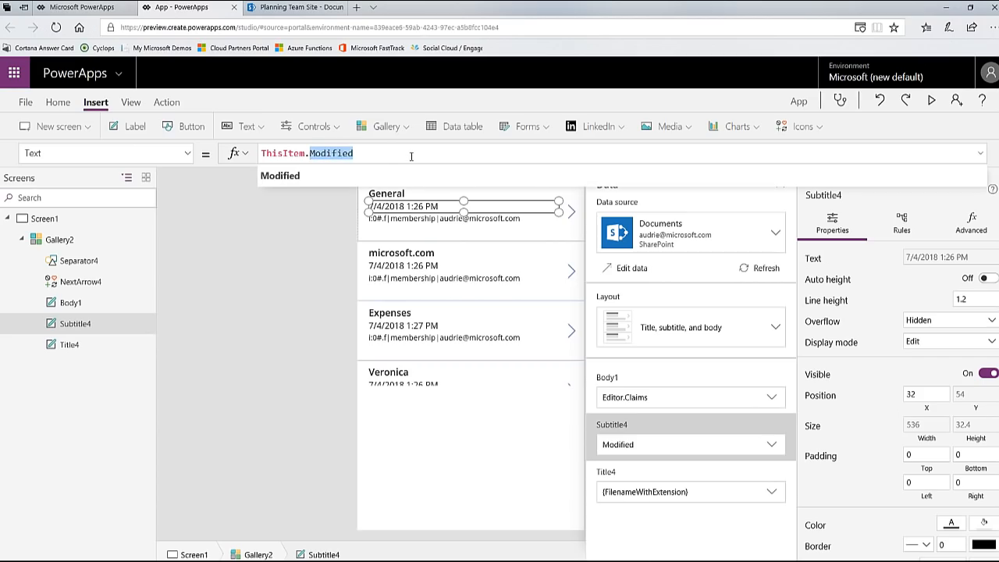
type("Categ")
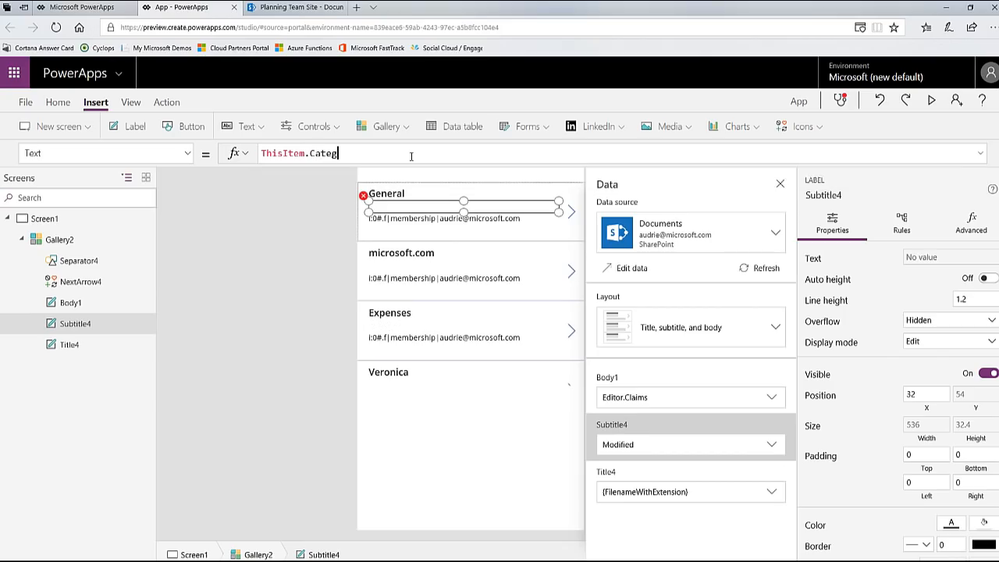
type("ory")
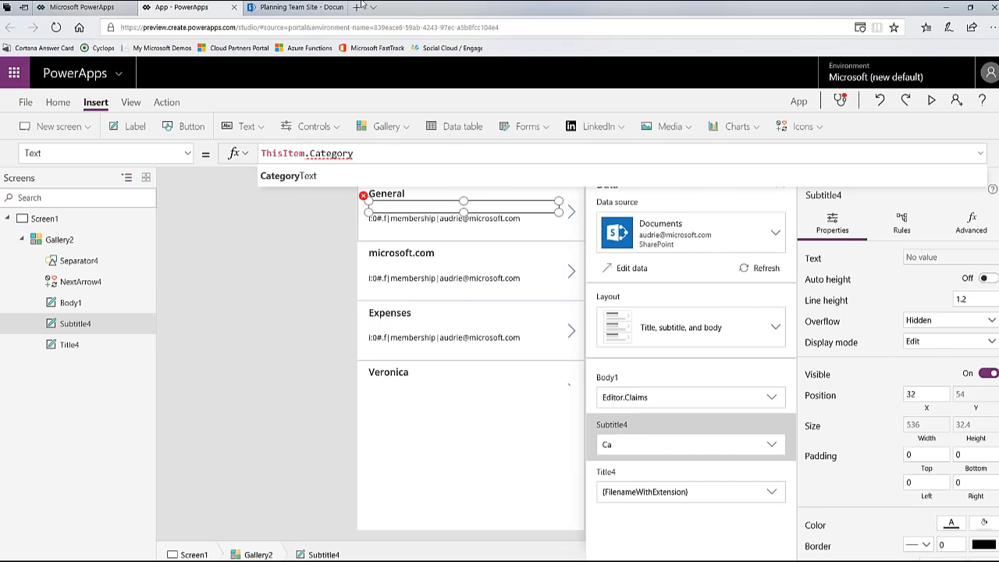
left_click(303, 8)
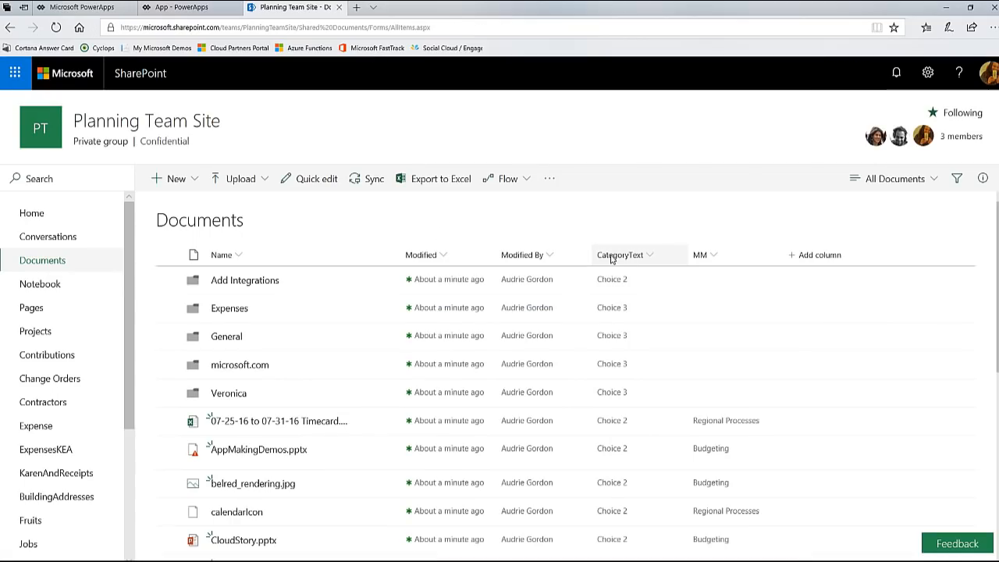
left_click(182, 7)
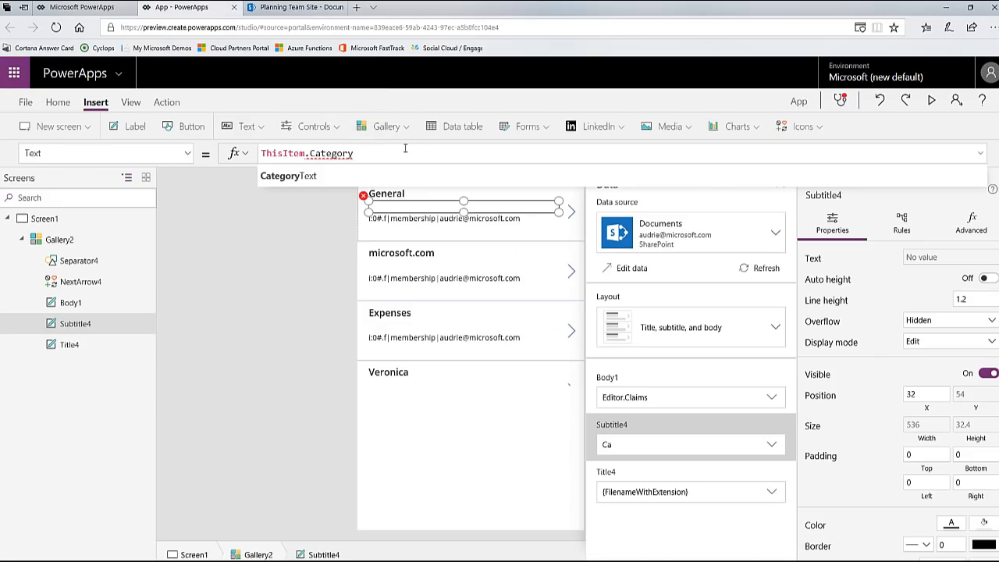
type("Text.")
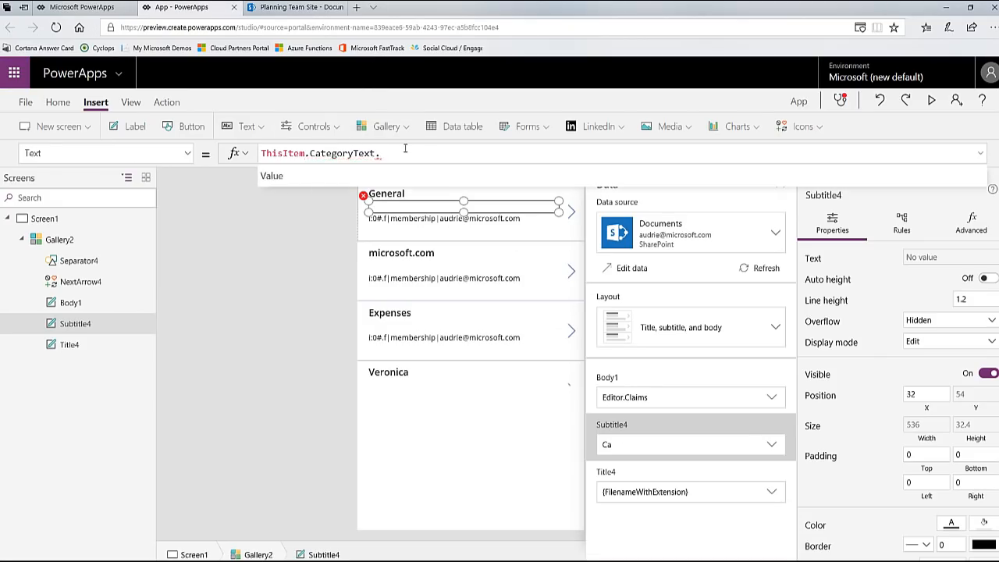
type("Value")
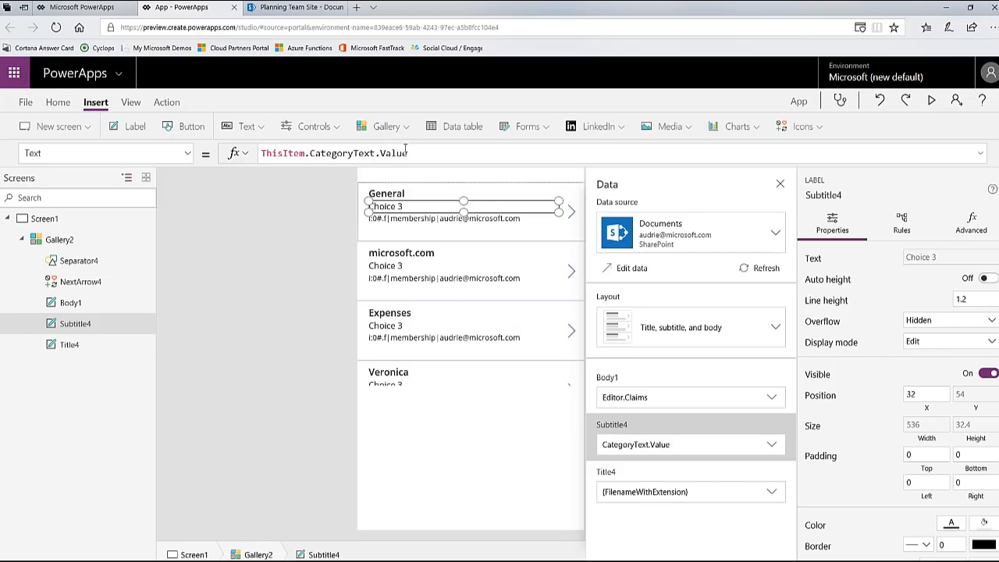
Step: Replace the column reference in the gallery body label's Text formula so it reads ThisItem.MM
left_click(632, 402)
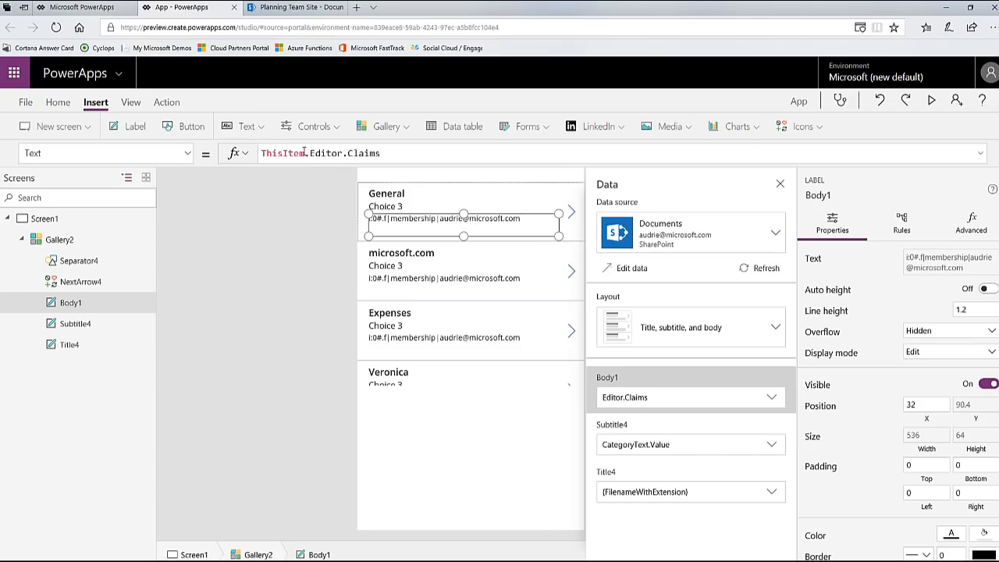
left_click(509, 155, "shift")
type("MM")
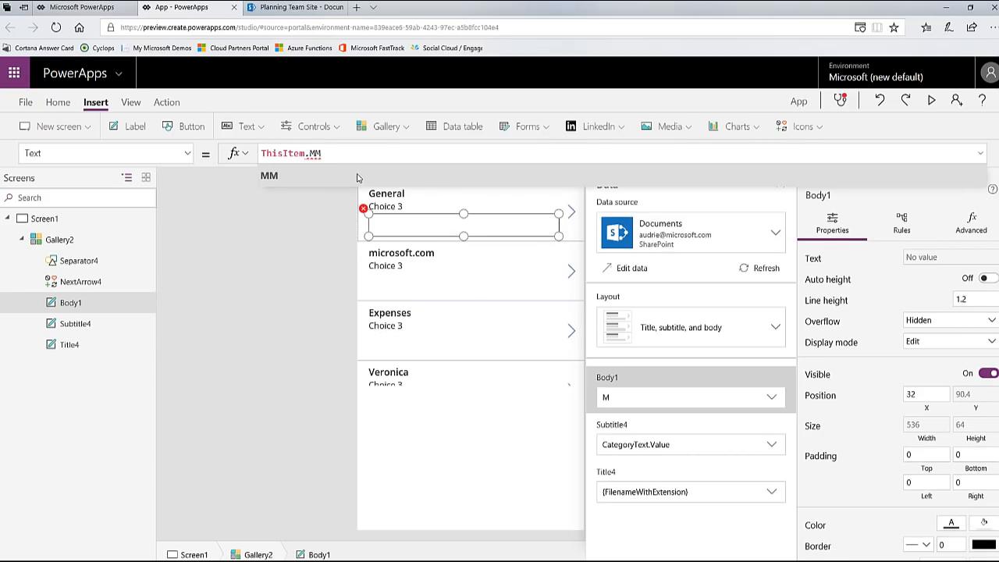
Step: Examine the MM column's type and term set in the SharePoint Documents library settings
left_click(296, 7)
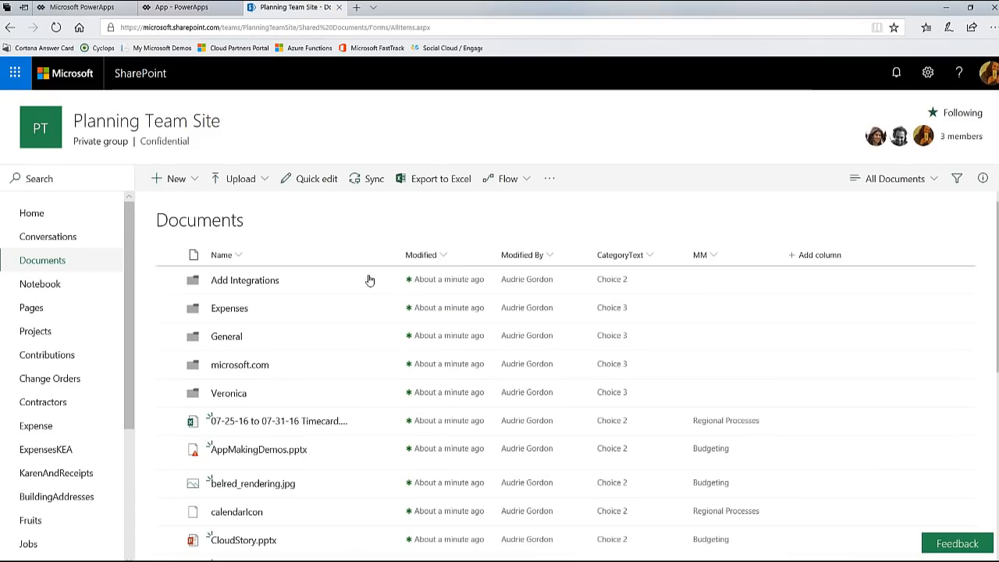
left_click(928, 73)
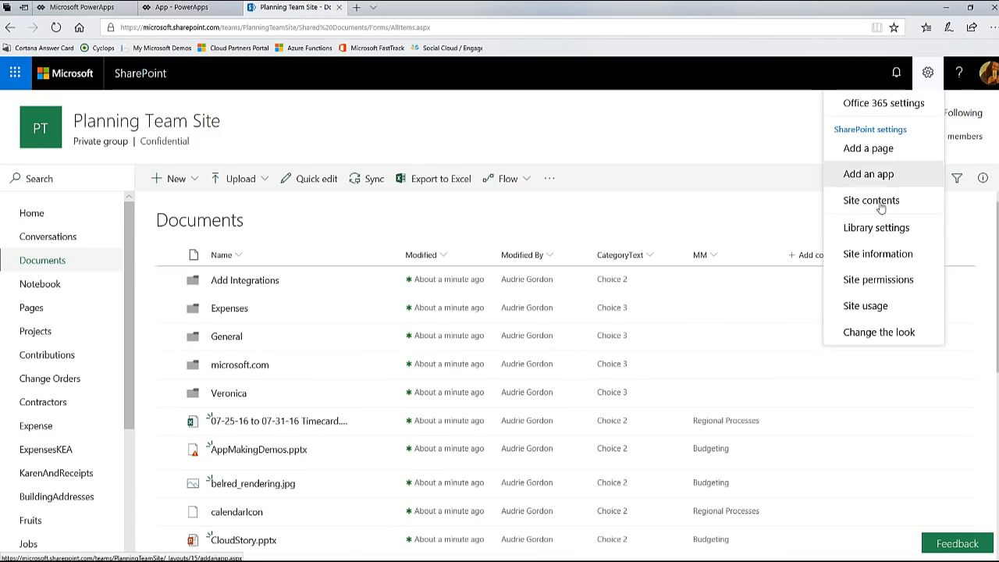
left_click(881, 227)
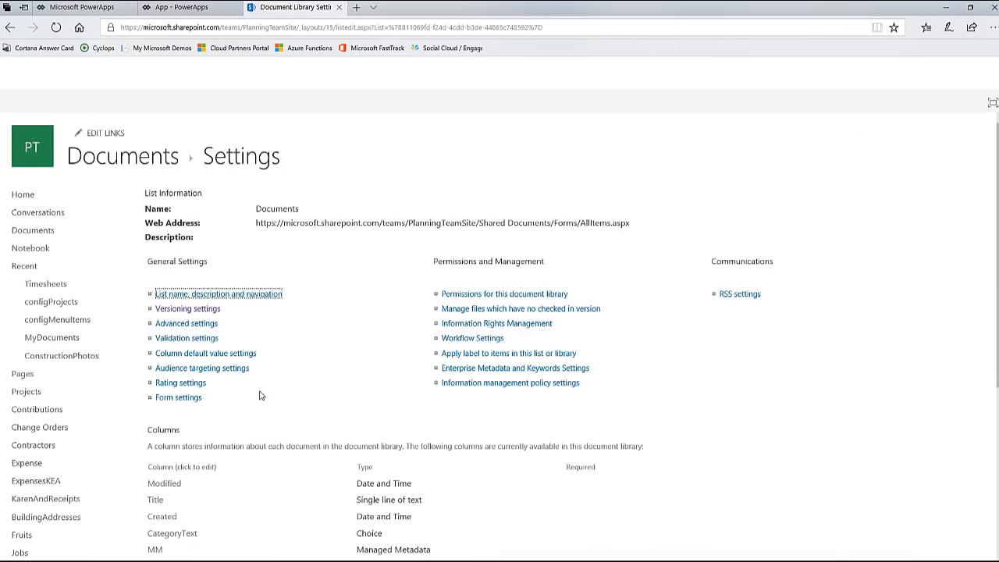
scroll(257, 398, "down", 4)
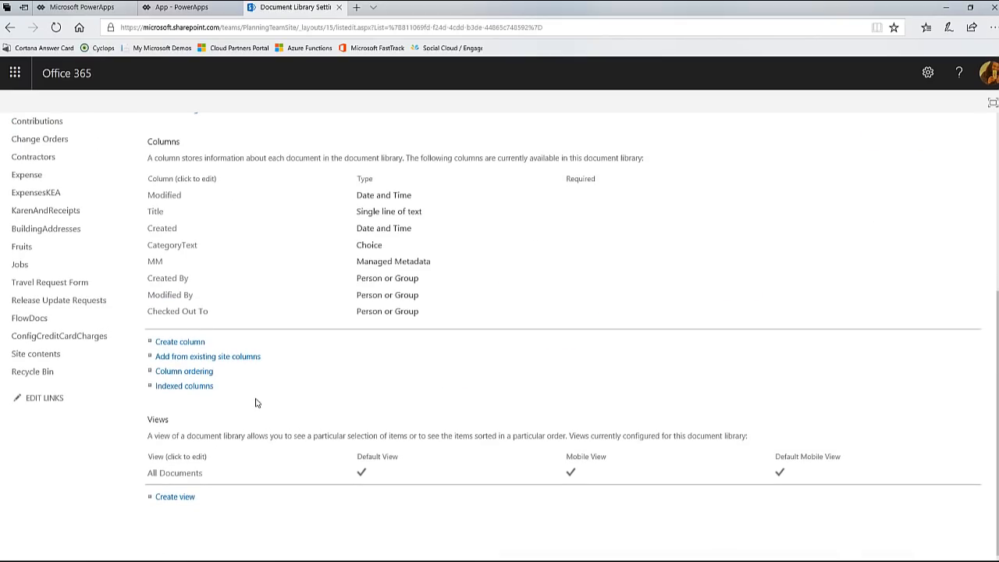
left_click(155, 262)
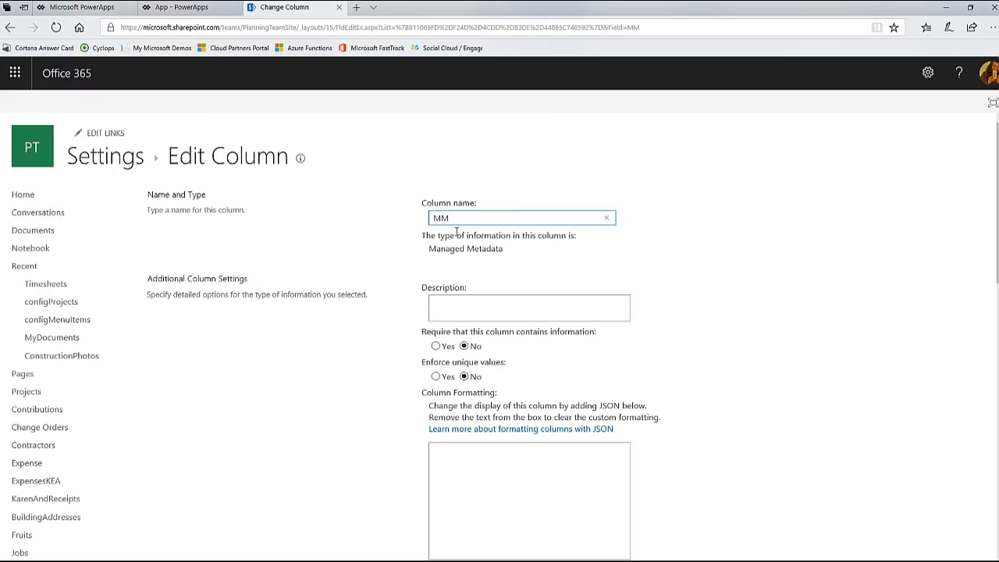
triple_click(512, 251)
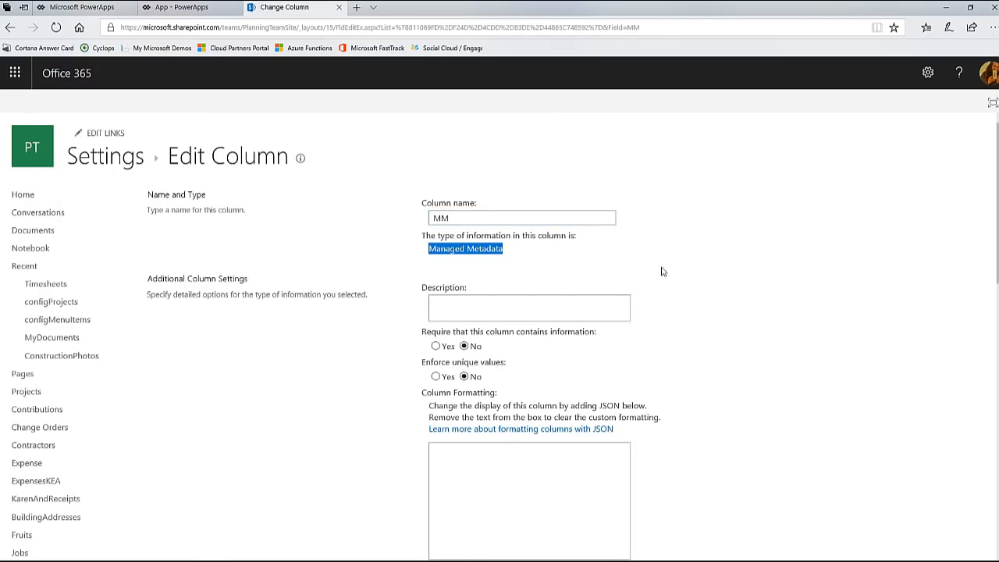
scroll(747, 323, "down", 5)
scroll(748, 322, "down", 3)
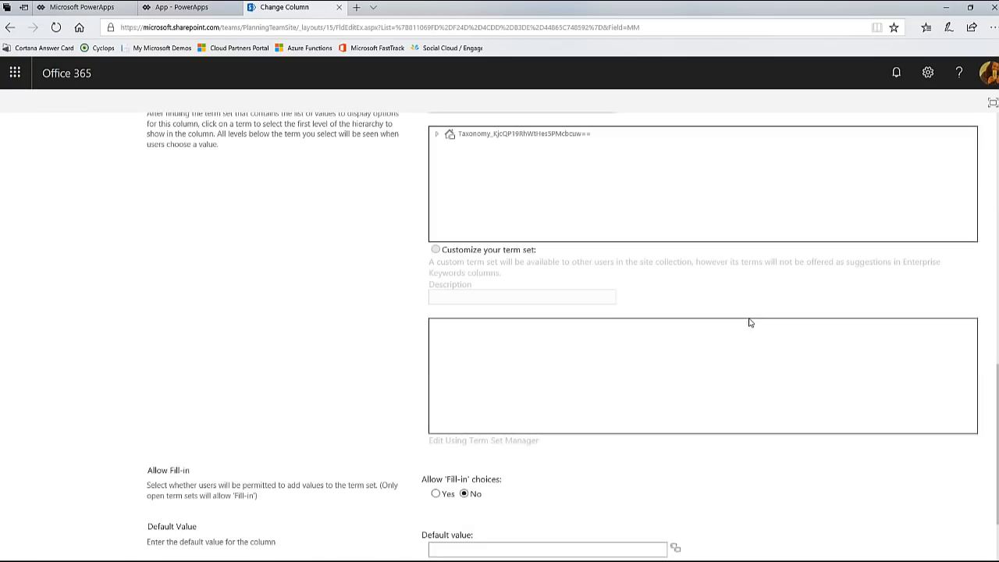
scroll(565, 221, "down", 1)
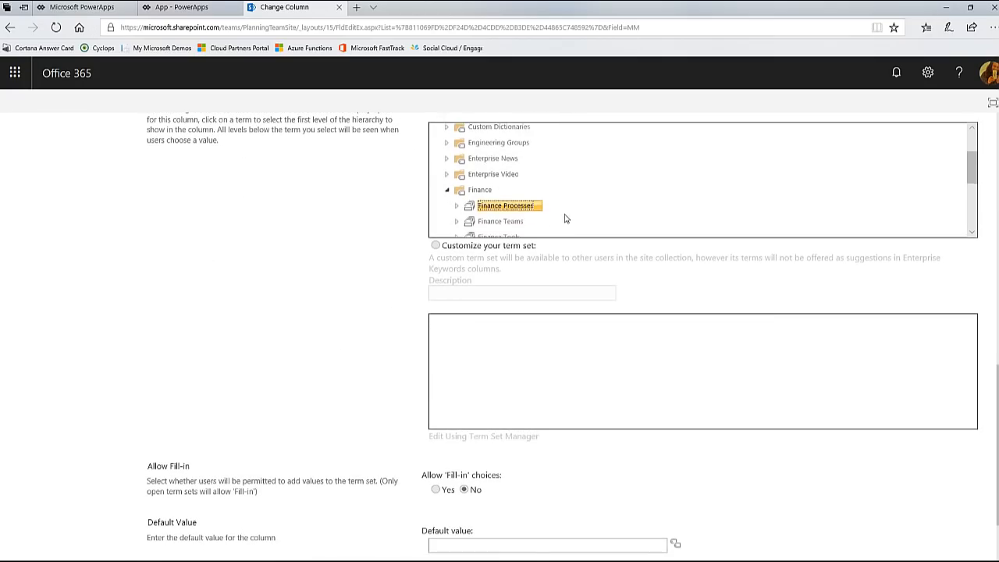
scroll(669, 308, "down", 2)
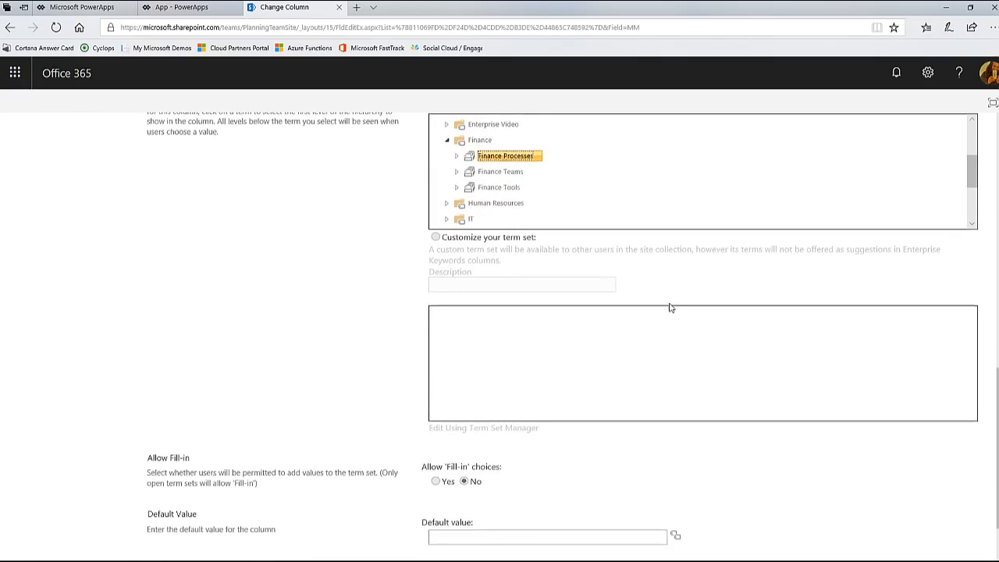
left_click(961, 505)
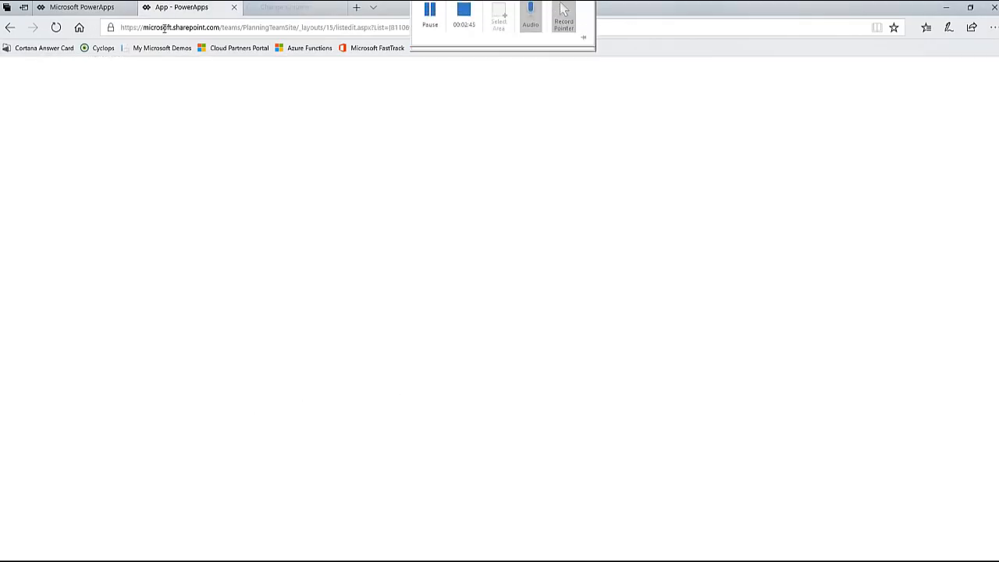
Step: Return to the PowerApps app and complete the body label's Text formula as ThisItem.MM.Value
left_click(179, 7)
type(".MM.")
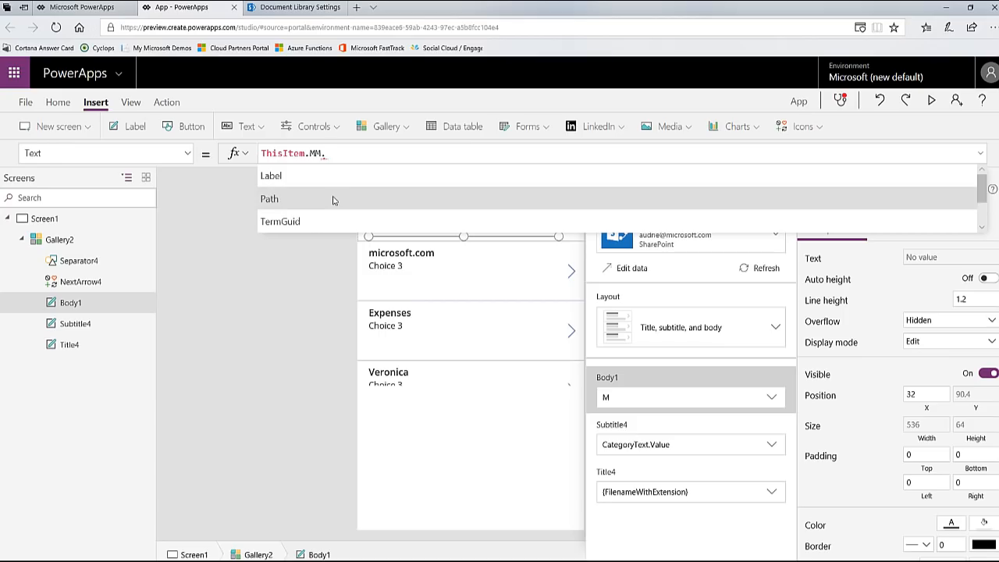
scroll(334, 208, "down", 2)
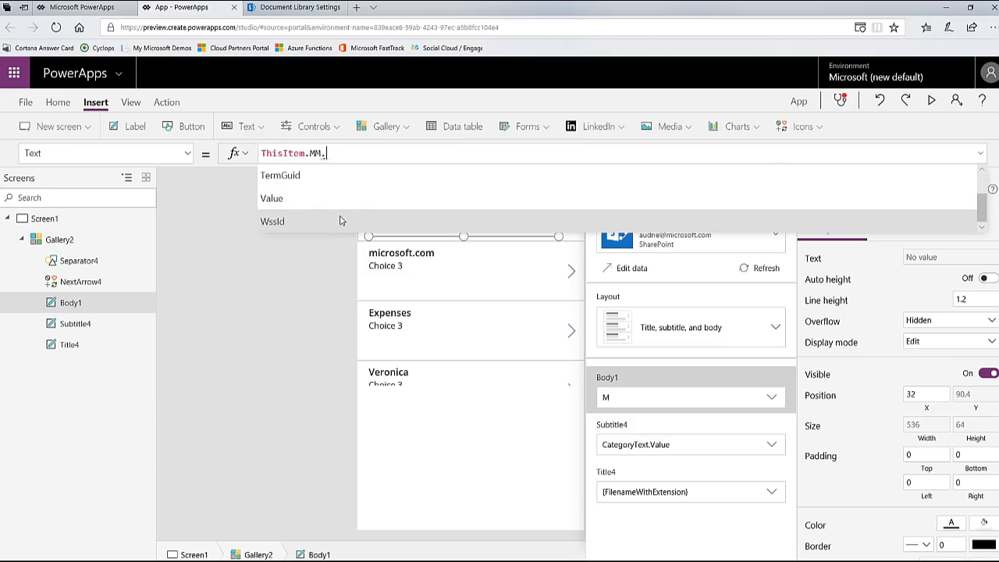
scroll(340, 219, "up", 2)
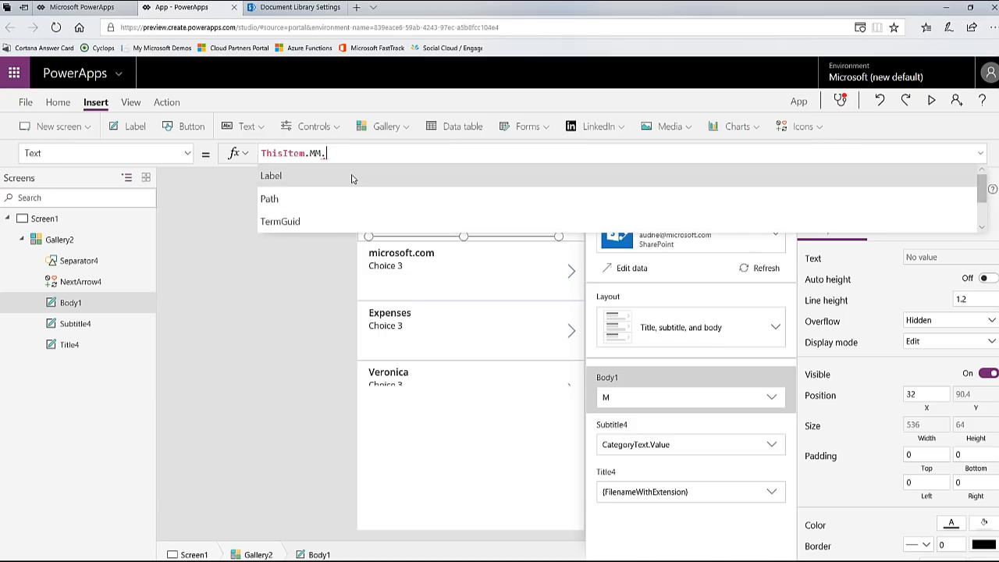
type("Value")
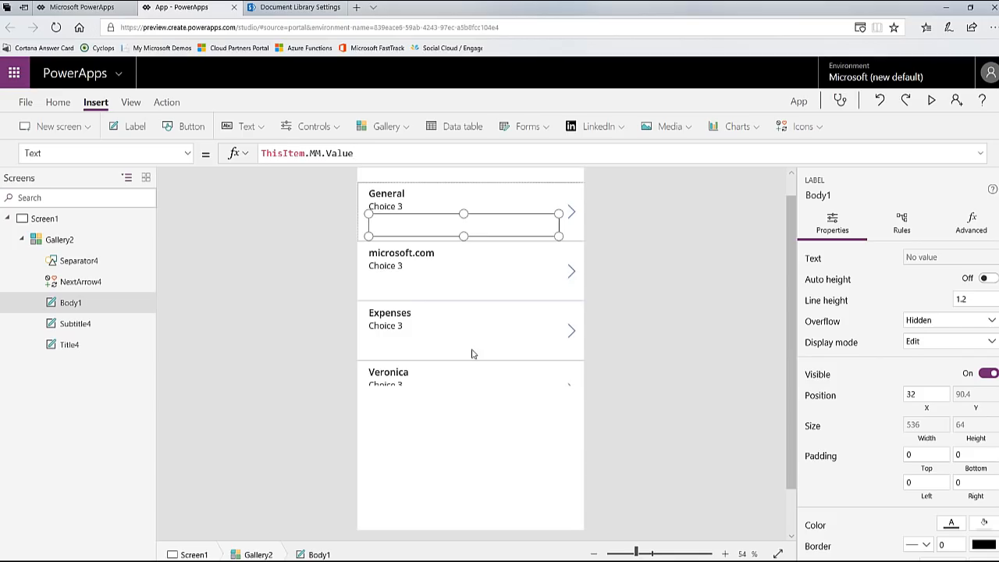
Step: Extend the gallery to the bottom of the screen and lower its top edge to Y 99, giving a height of 924
left_click(468, 372)
left_click(473, 383)
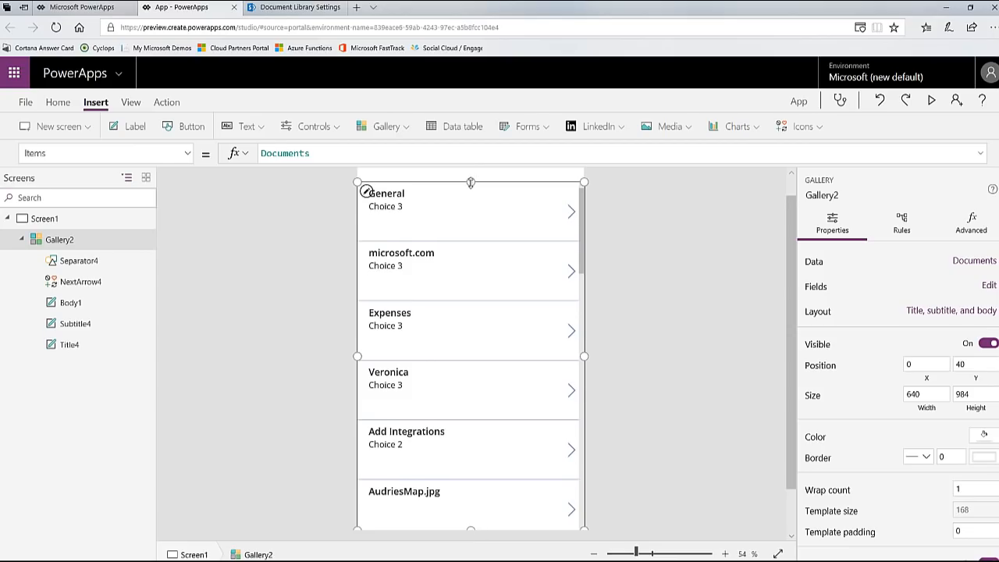
left_click_drag(471, 183, 471, 203)
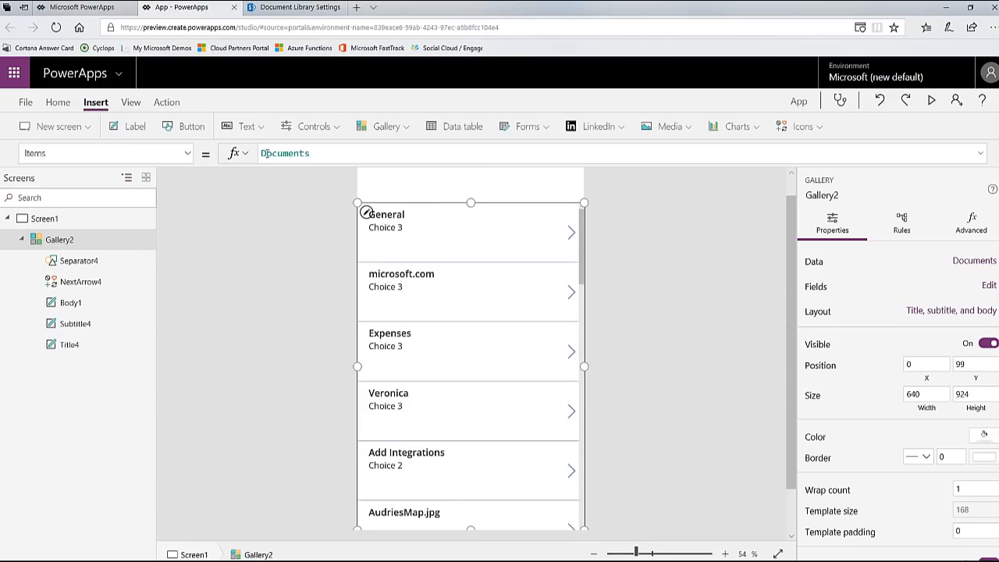
Step: Filter the gallery's Items to names containing a period with the formula Filter(Documents,"." in '{FilenameWithExtension}')
left_click(262, 153)
type("Fil")
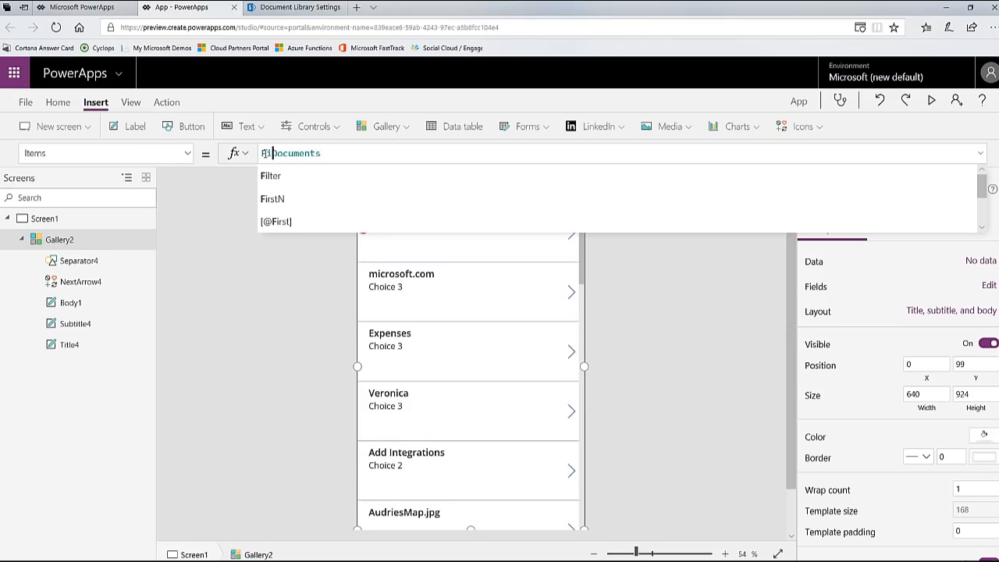
type("ter(")
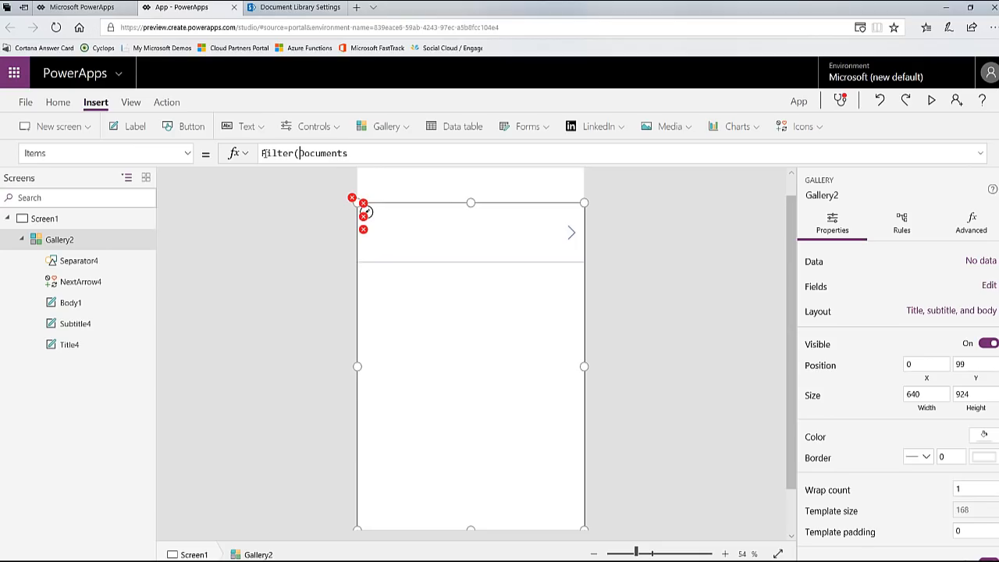
key("End")
type(", ")
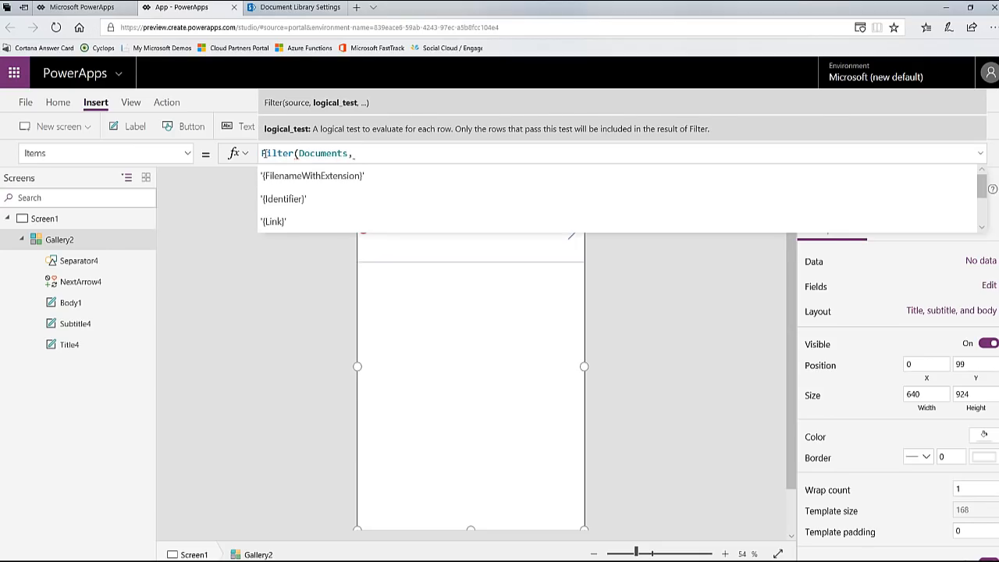
type(")\".\" in Fil")
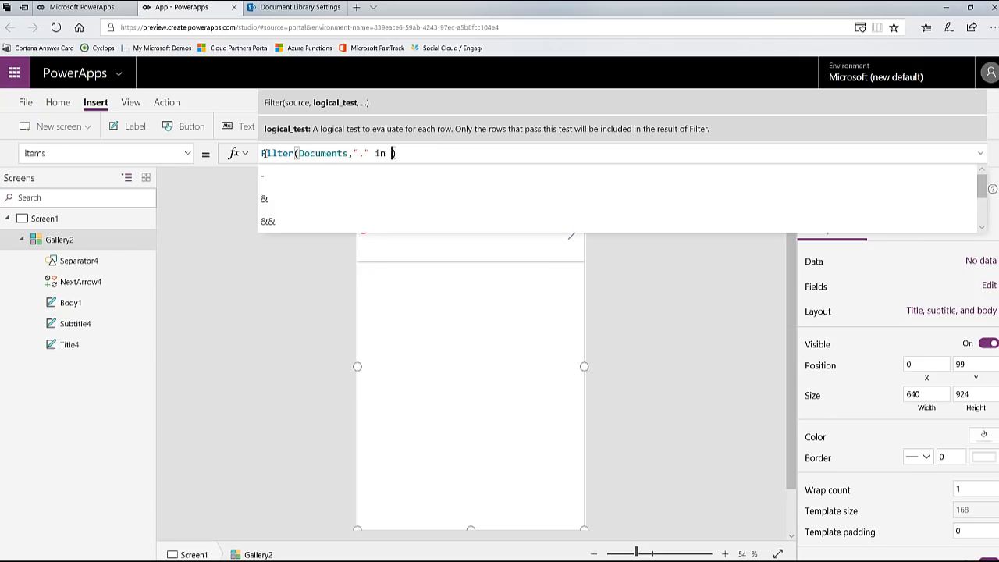
type("e")
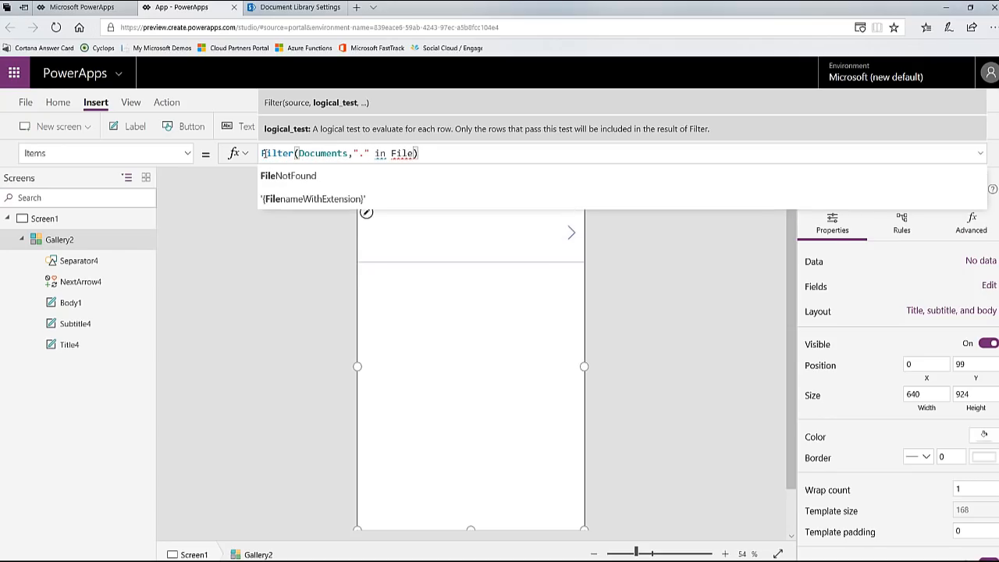
left_click(316, 199)
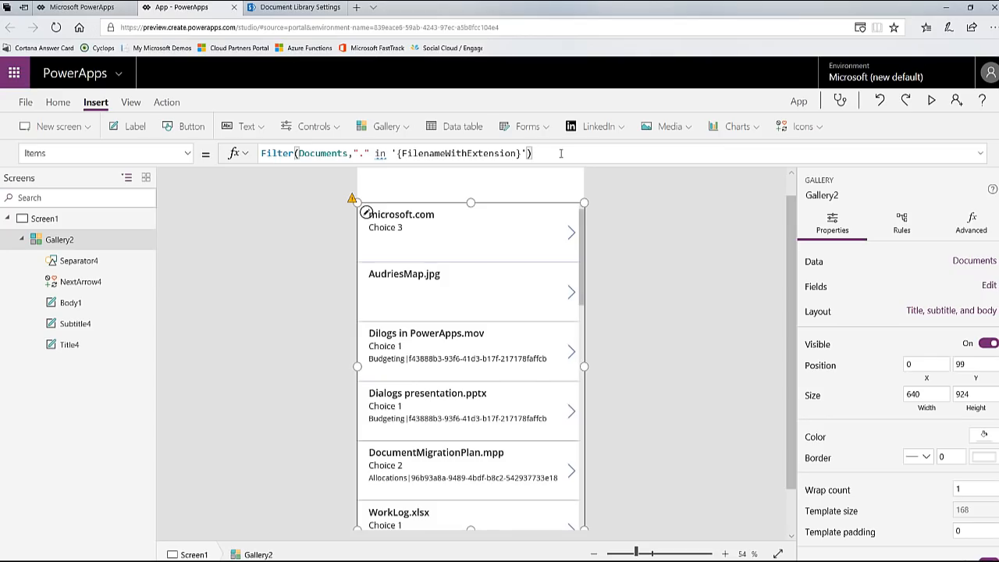
Step: Stretch the gallery's lower edge down to the end of the screen, giving a height of 1037
scroll(478, 344, "down", 3)
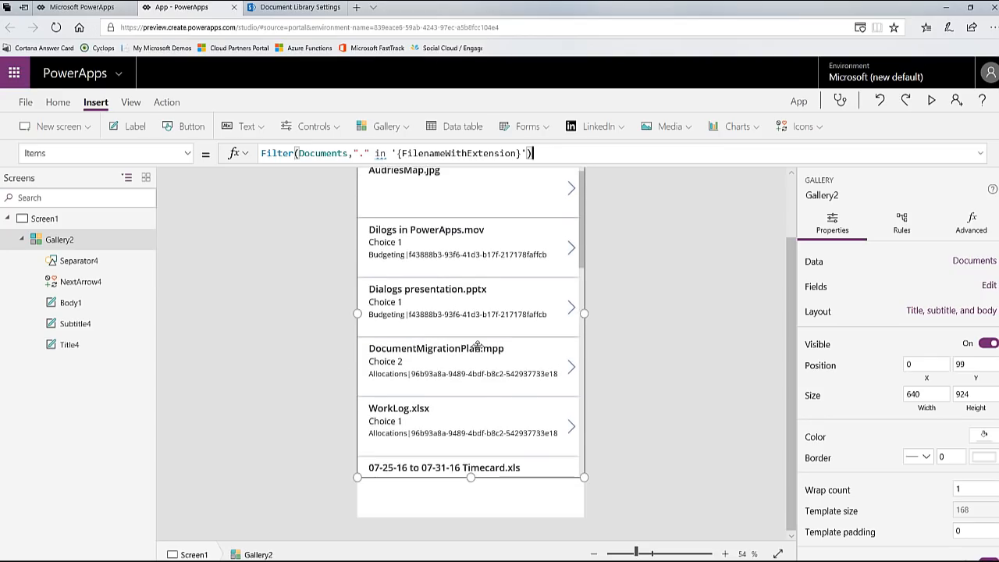
scroll(477, 347, "up", 2)
scroll(478, 347, "up", 1)
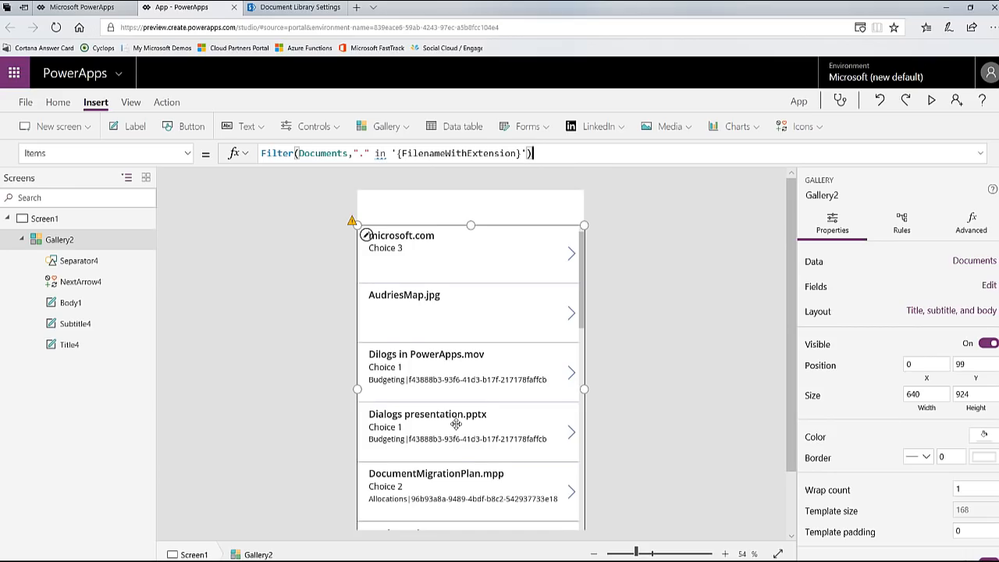
scroll(474, 404, "down", 3)
scroll(477, 405, "up", 2)
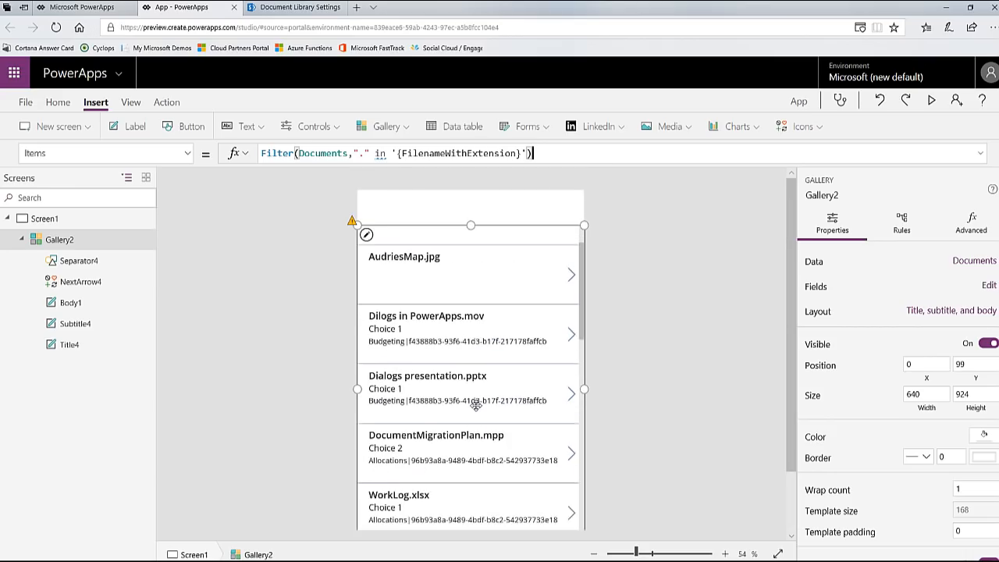
scroll(478, 390, "up", 1)
scroll(476, 458, "down", 3)
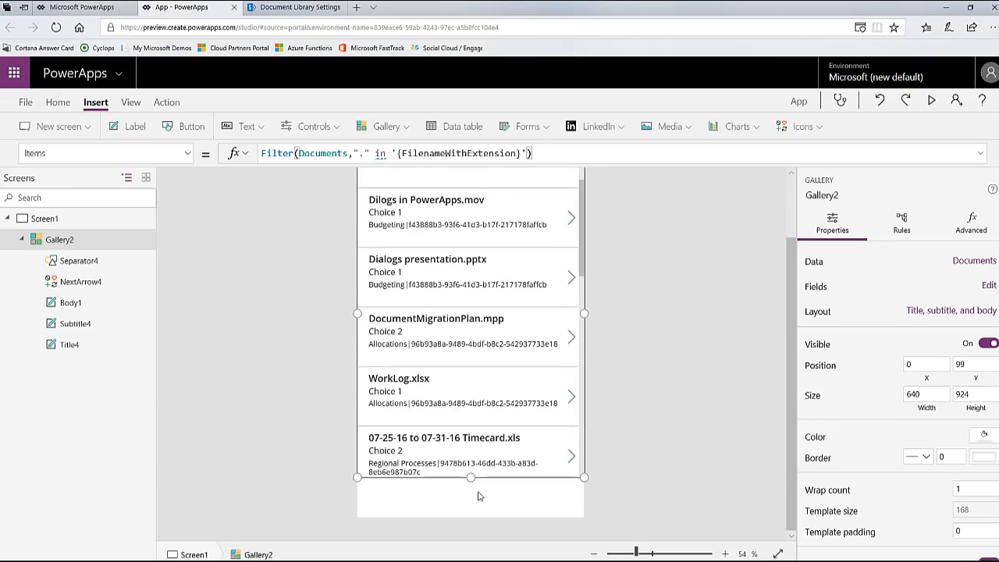
left_click_drag(471, 477, 475, 526)
scroll(475, 414, "up", 3)
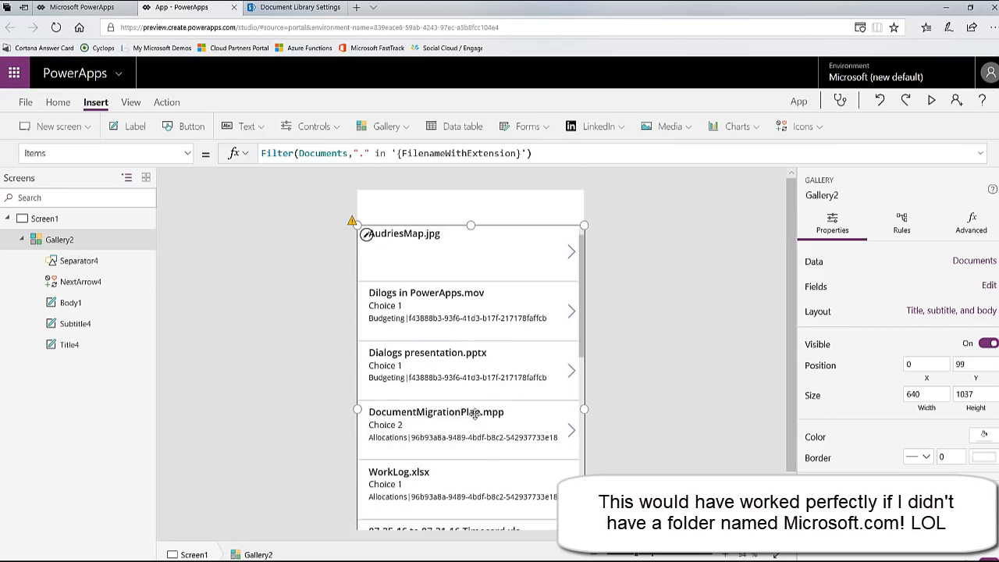
scroll(499, 375, "up", 1)
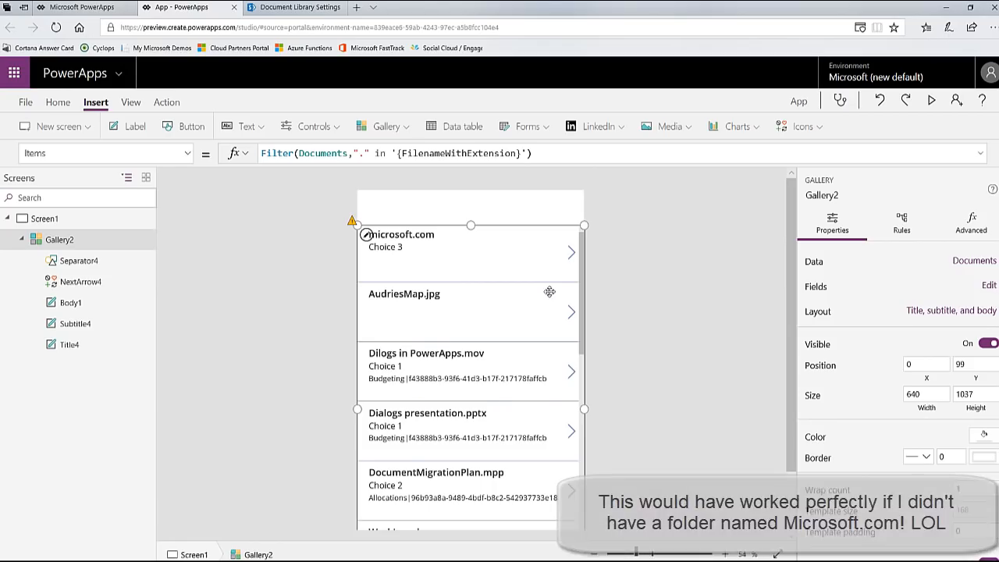
Step: Switch to SharePoint, open the Documents library and examine the names of its folders and files
left_click(301, 8)
left_click(156, 164)
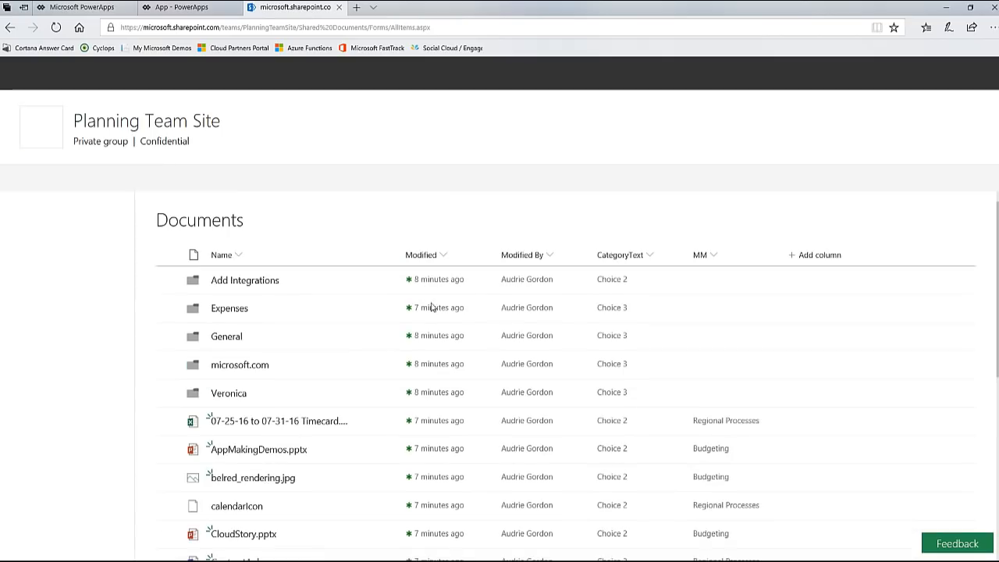
scroll(335, 312, "down", 3)
scroll(334, 346, "down", 2)
scroll(335, 345, "up", 5)
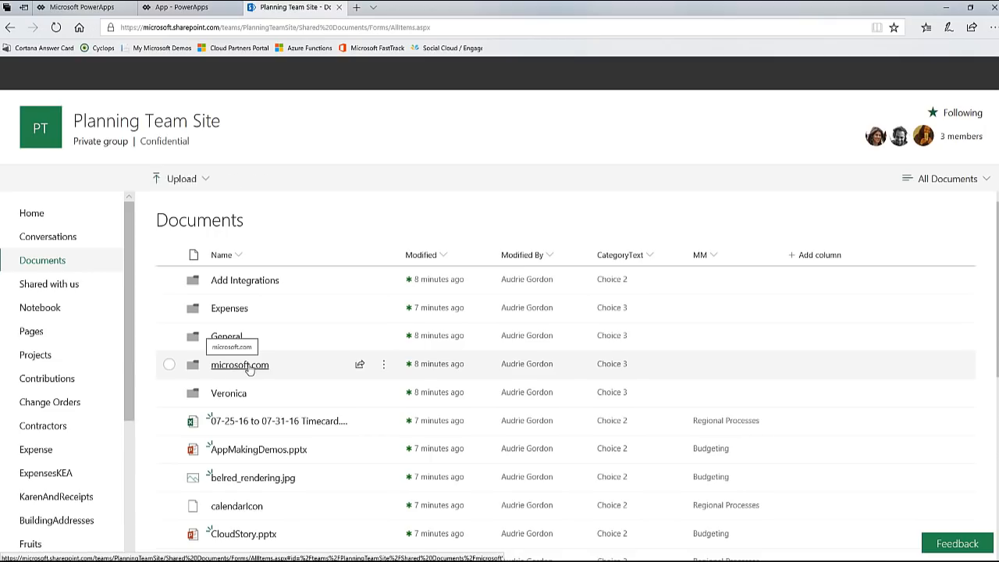
Step: Return to the PowerApps app and change the text searched for in the gallery's Items filter to ".jpg"
left_click(190, 9)
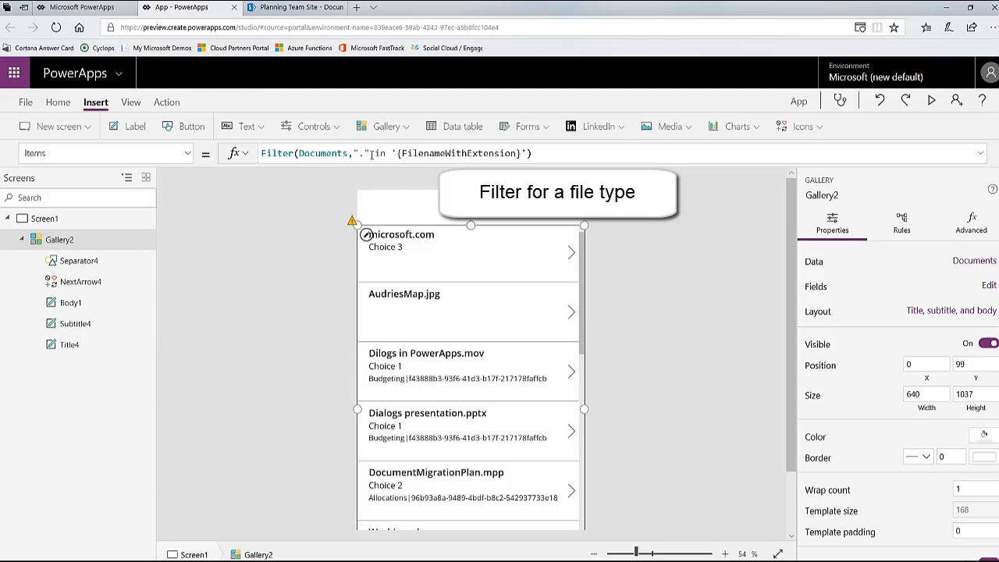
left_click_drag(353, 154, 512, 156)
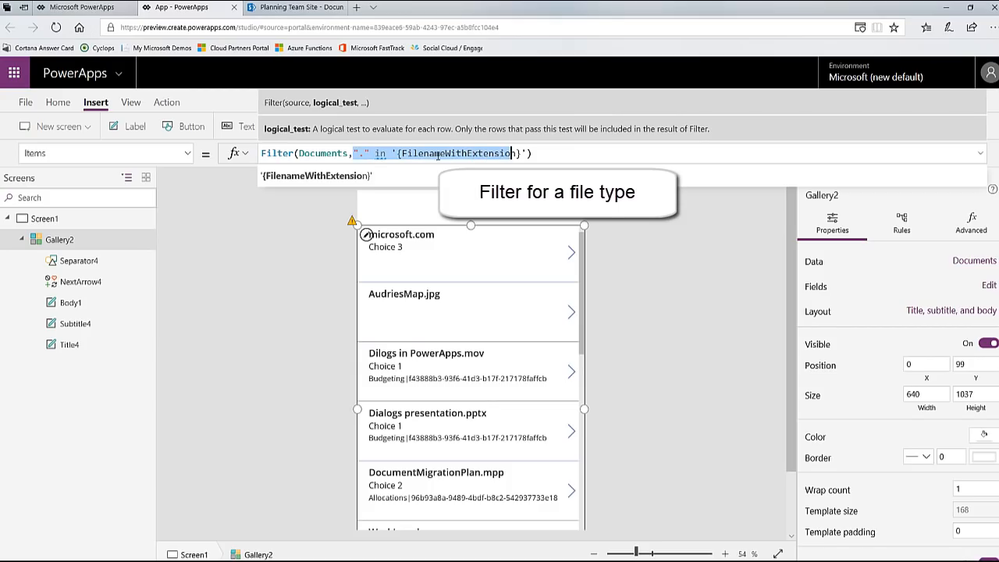
left_click(362, 153)
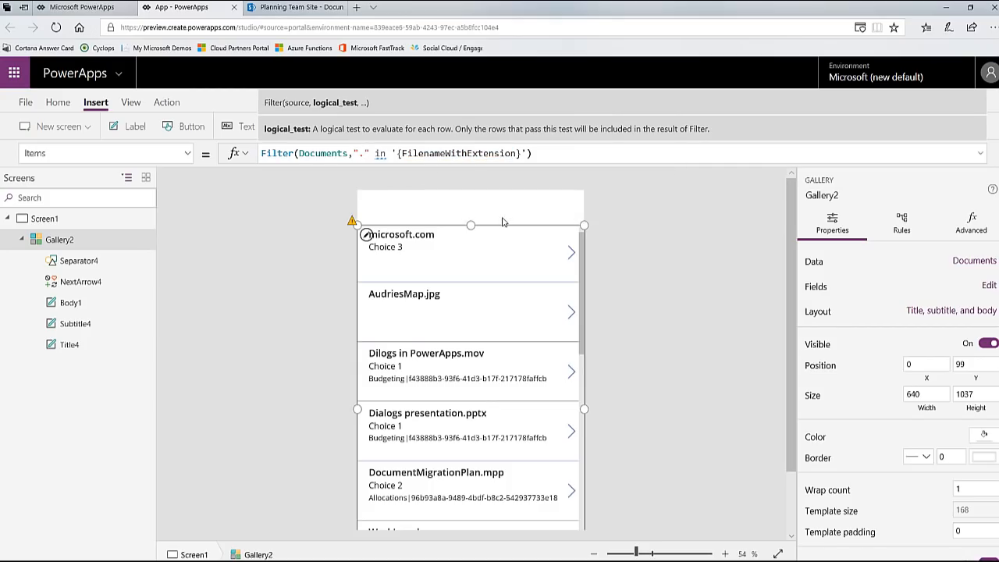
type("jpg")
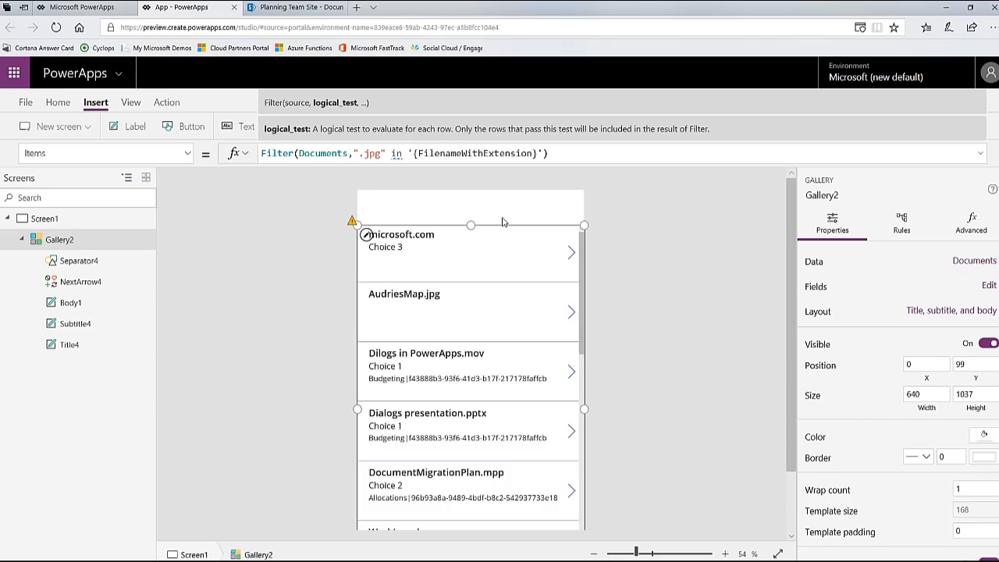
left_click(562, 154)
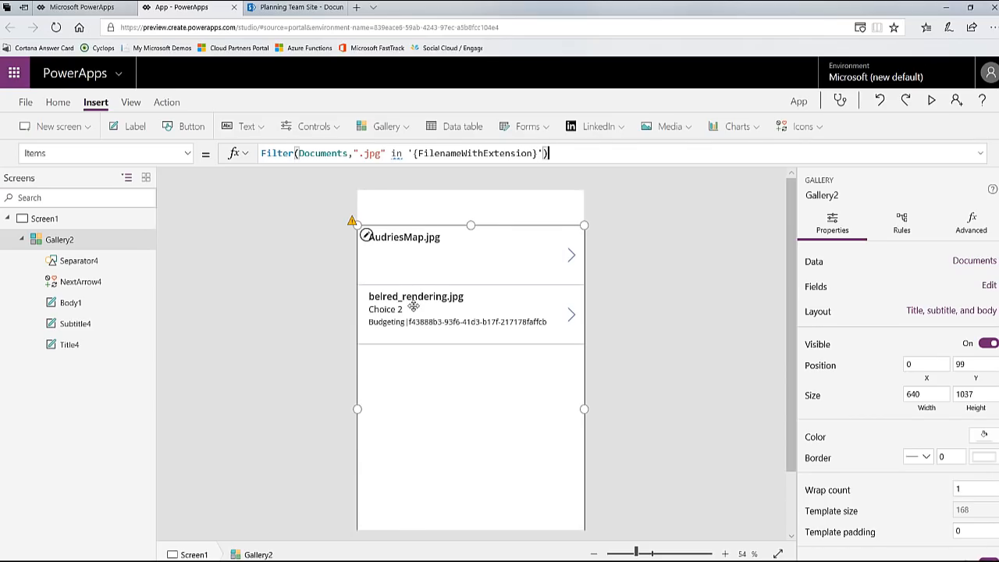
Step: Replace the file extension in the gallery's Items filter with ".docx"
left_click(382, 153)
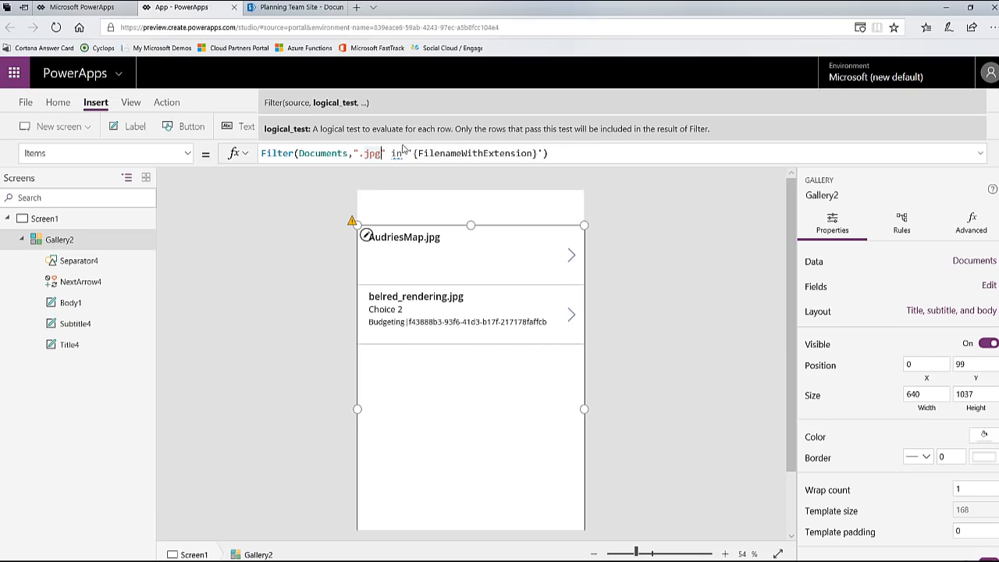
key("BackSpace")
key("BackSpace")
key("BackSpace")
type("docx")
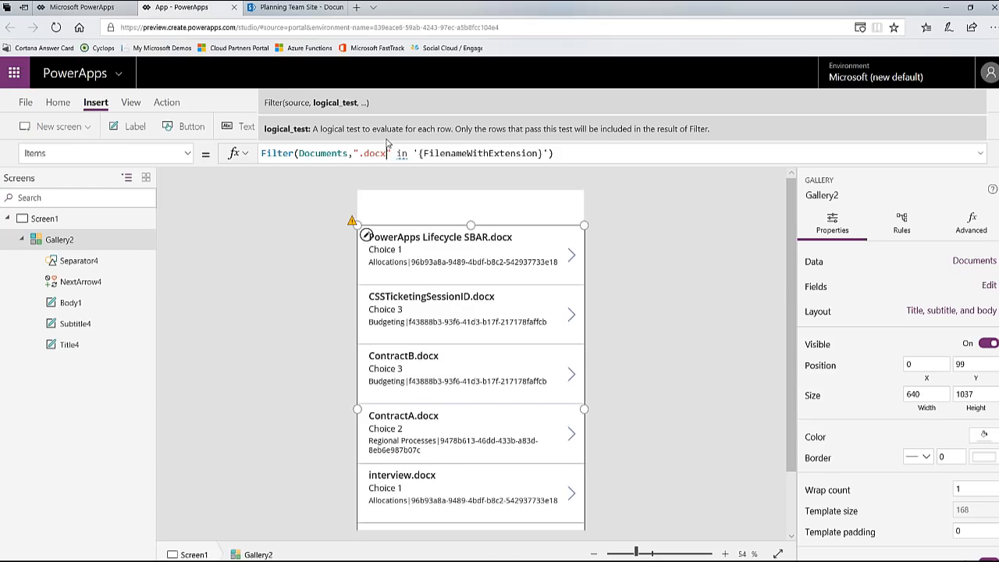
Step: Set the file extension in the gallery's Items filter to ".xlsx"
key("BackSpace")
key("BackSpace")
key("BackSpace")
key("BackSpace")
type("xls")
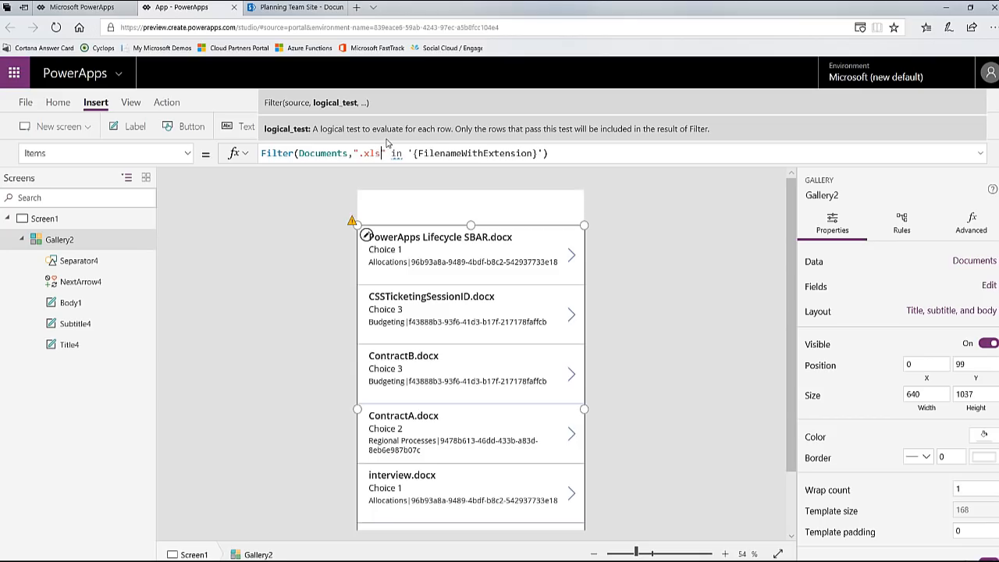
type("x")
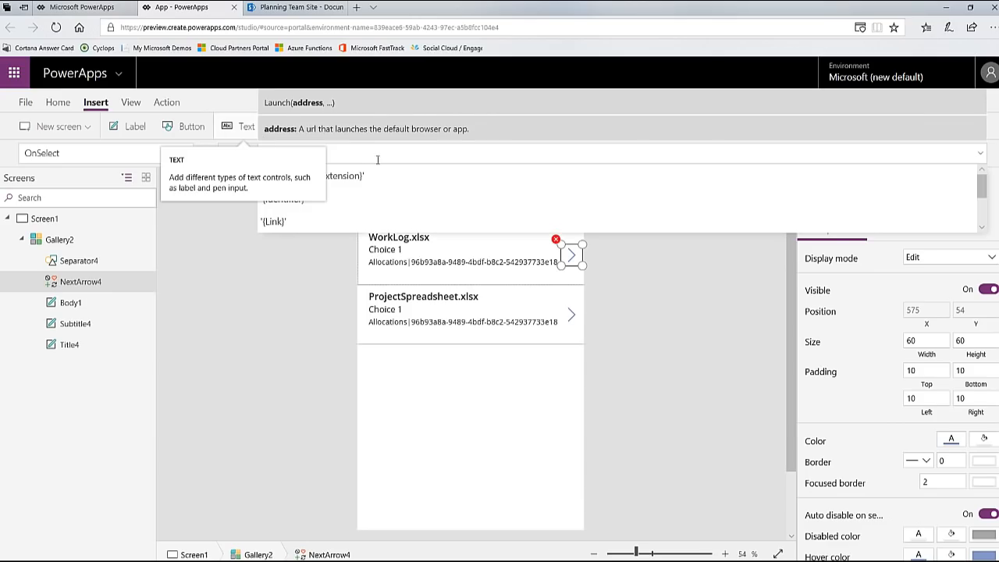
Step: Complete the gallery arrow icon's OnSelect formula as Launch(ThisItem.'{Link}')
type("hisItem")
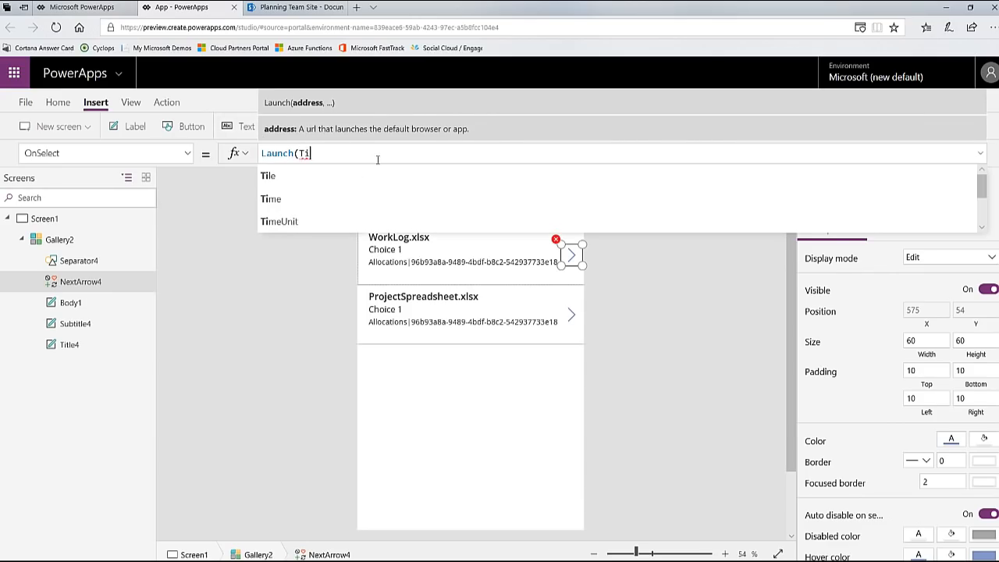
type(".")
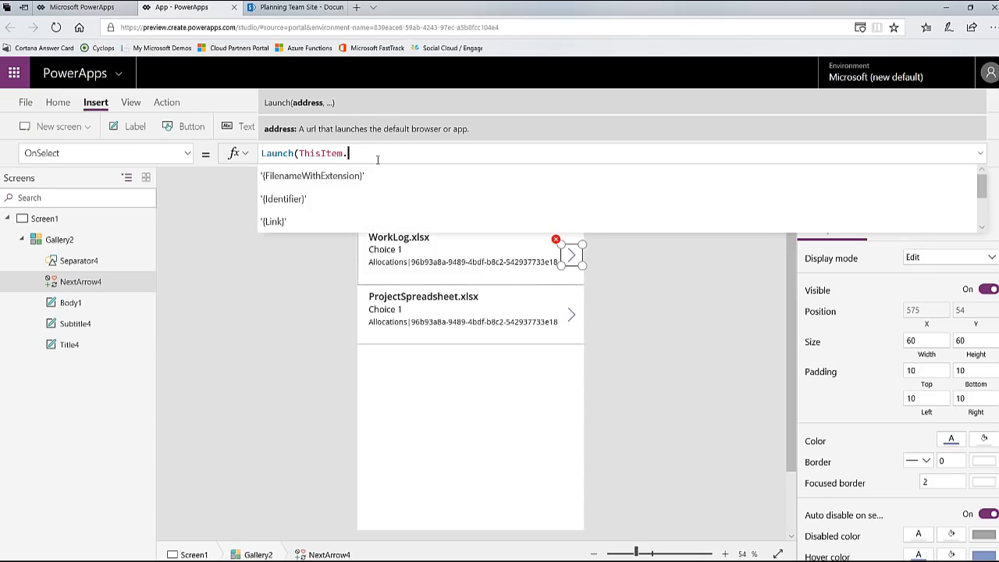
type("Link")
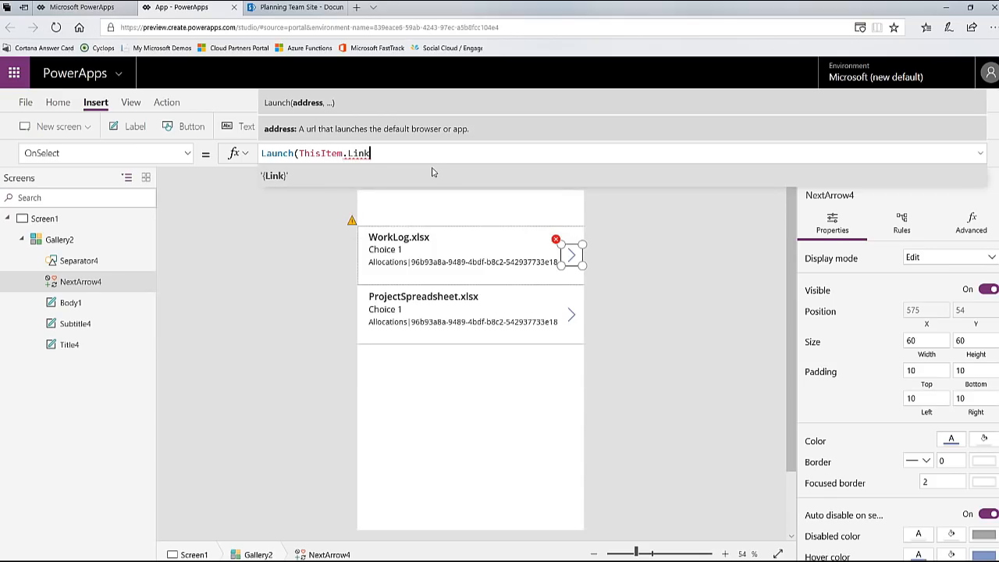
left_click(434, 172)
type(")")
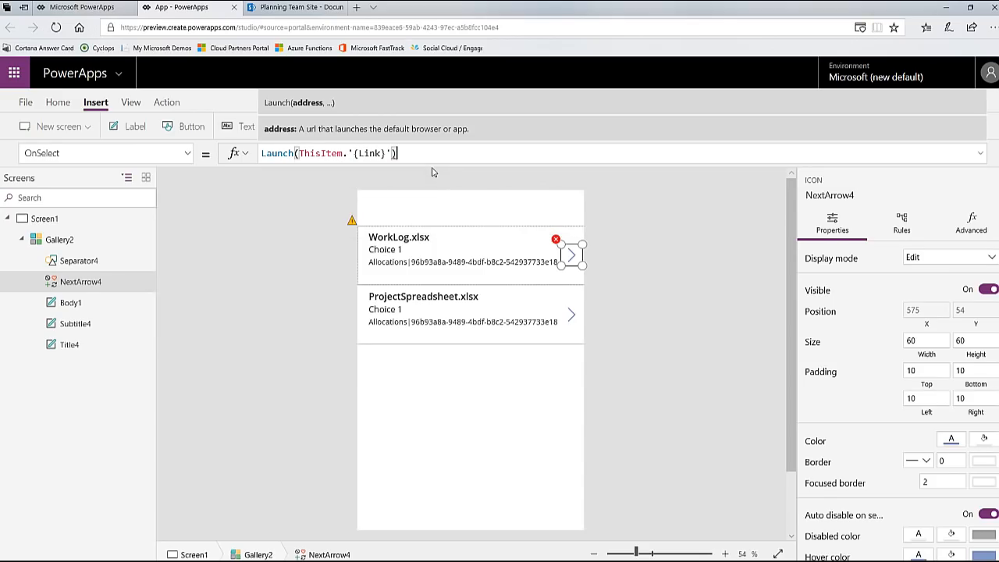
Step: Preview the app and test the arrow link of ProjectSpreadsheet.xlsx
left_click(931, 103)
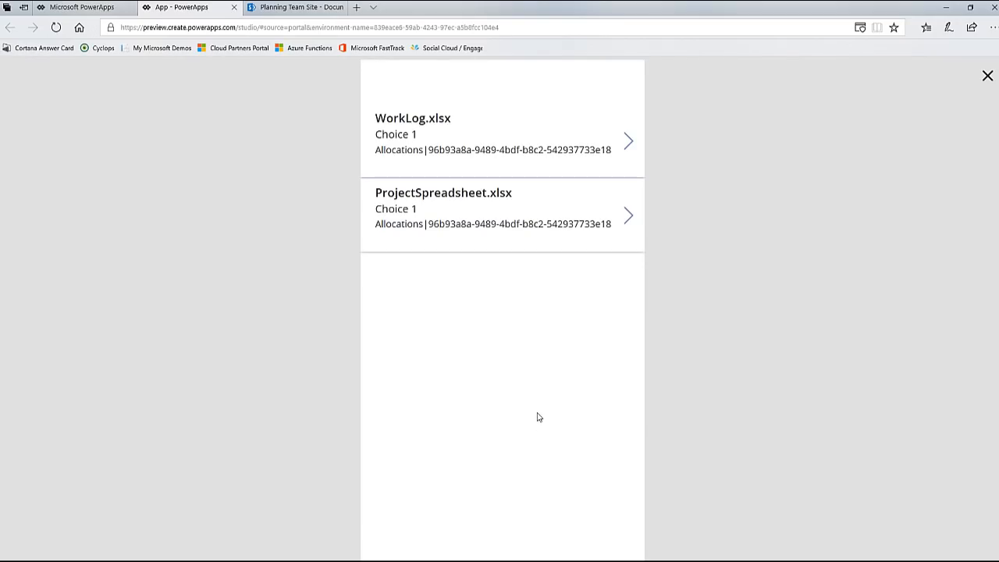
left_click(629, 219)
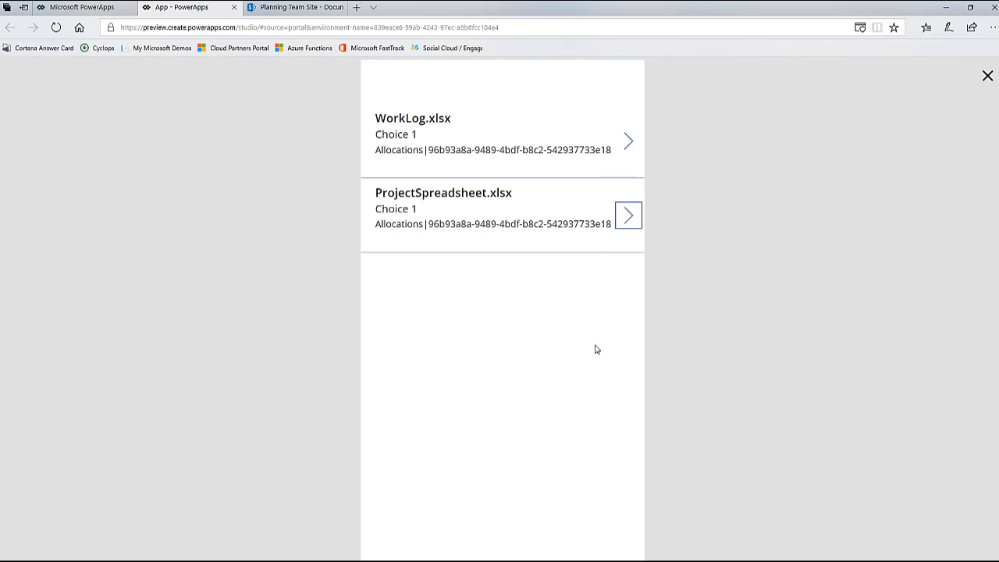
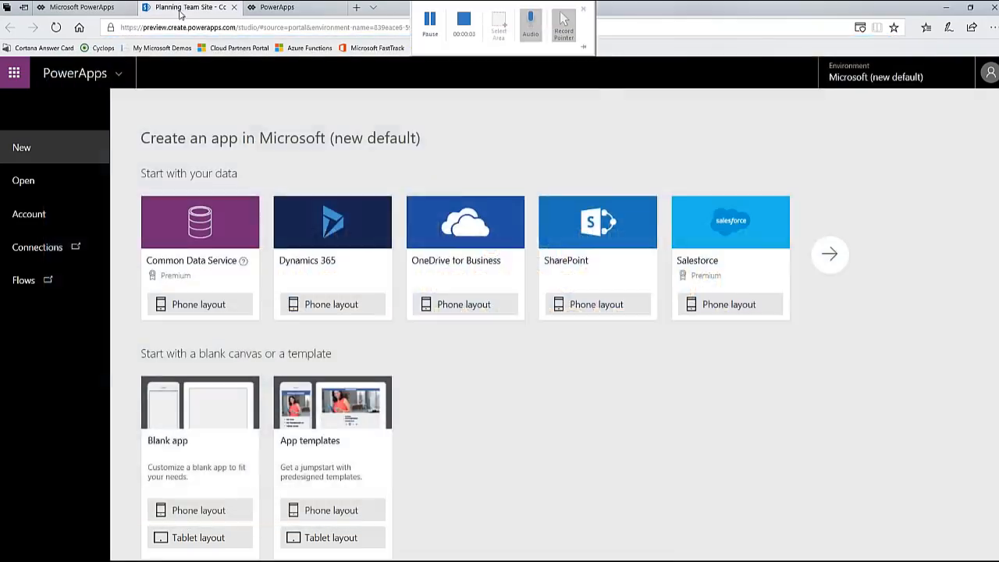
Step: Create a PowerApps app named "Tablet App from Data" from the SharePoint Contractors list and skip the Studio welcome dialog
left_click(192, 7)
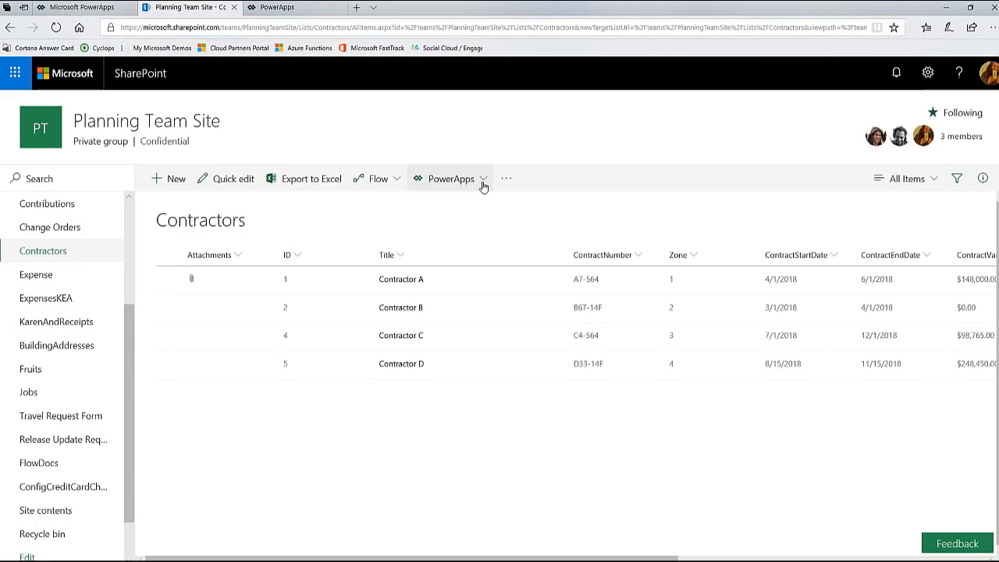
left_click(483, 185)
left_click(453, 206)
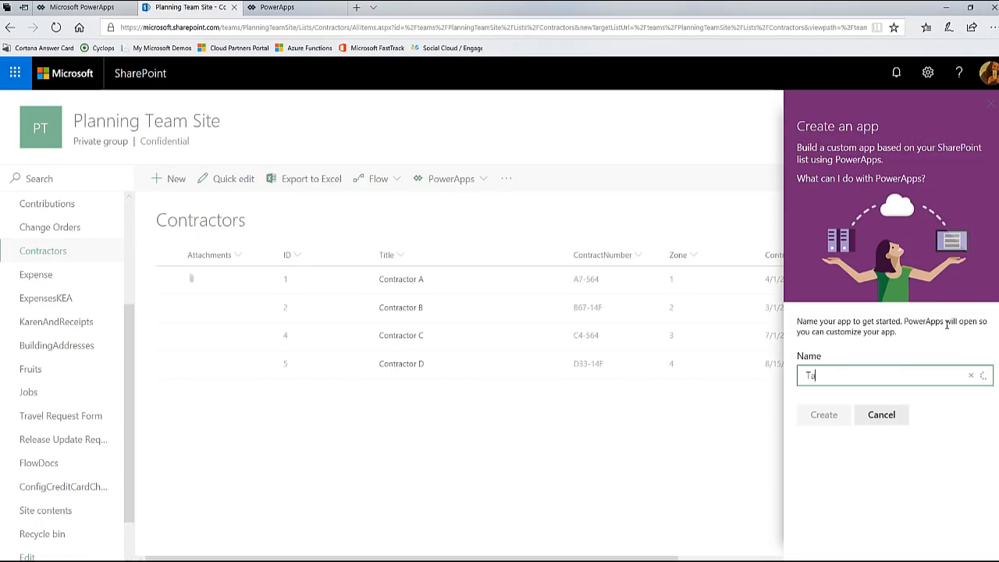
type("Tablet App from Data")
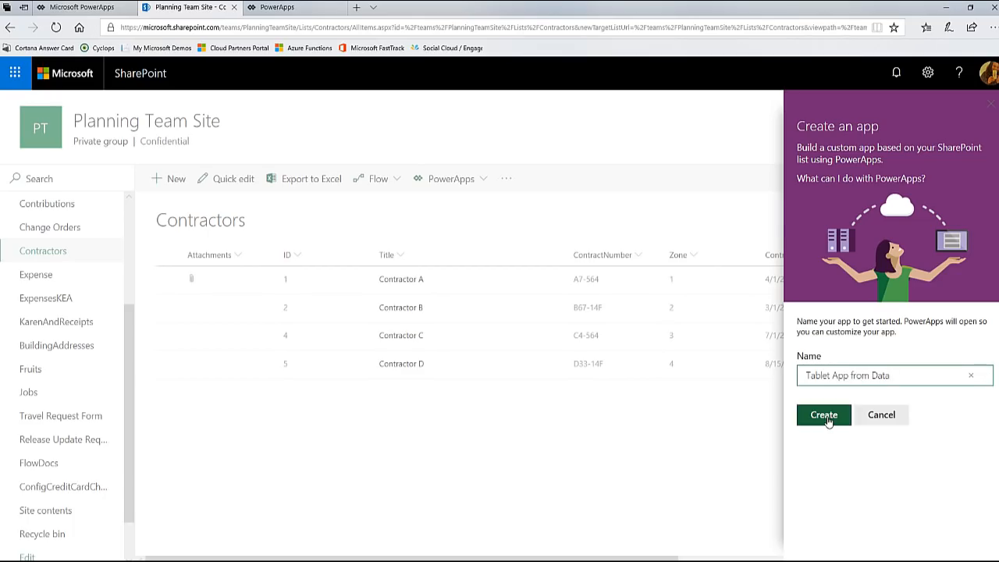
left_click(826, 417)
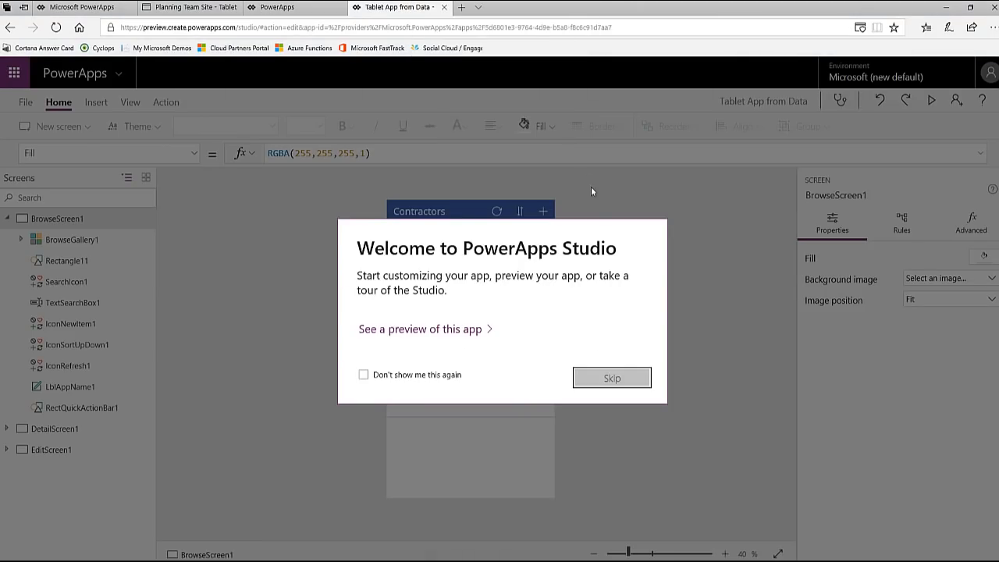
left_click(613, 381)
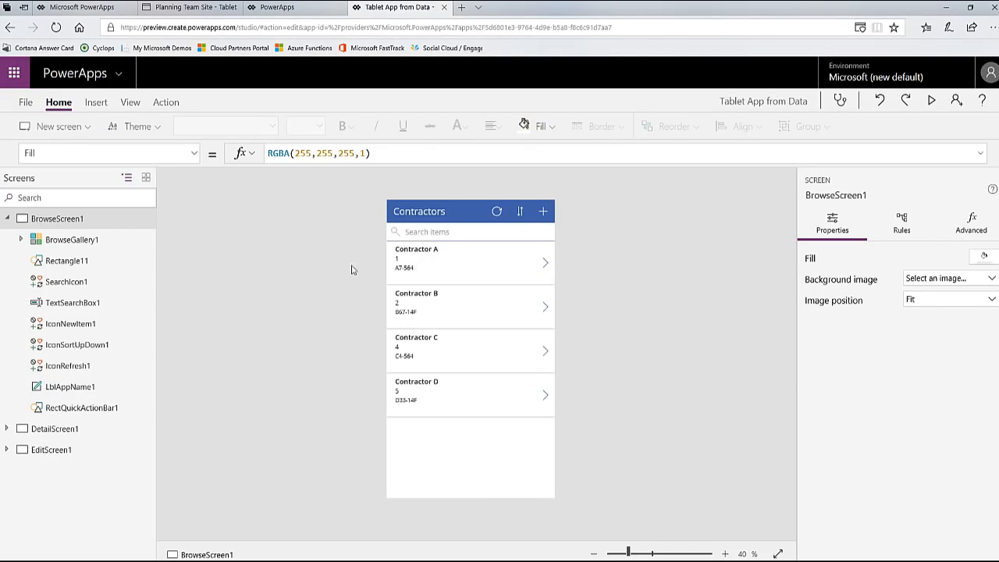
Step: Set the Text of the subtitle label in the Contractors browse gallery to ThisItem.ContractValue
left_click(38, 239)
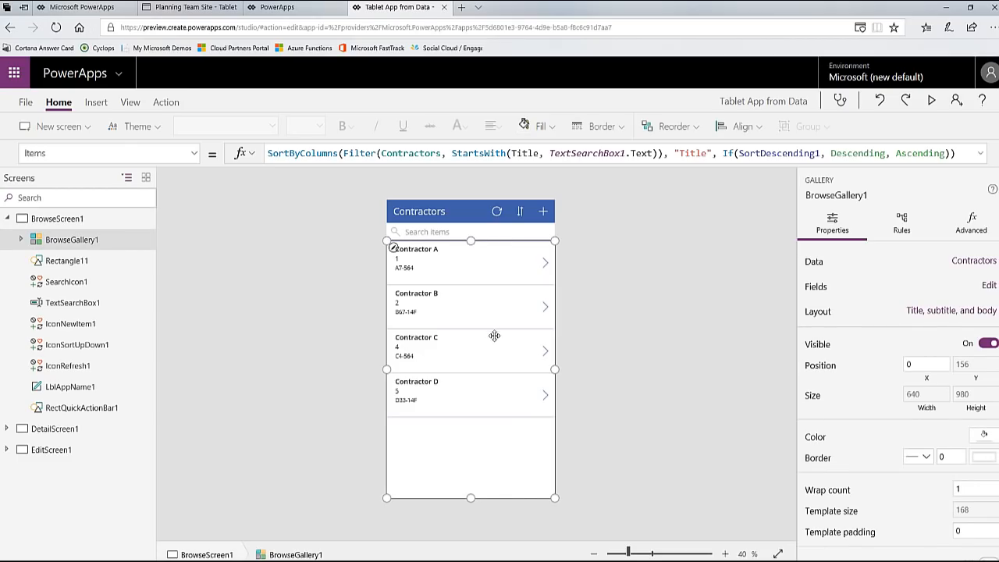
left_click(403, 262)
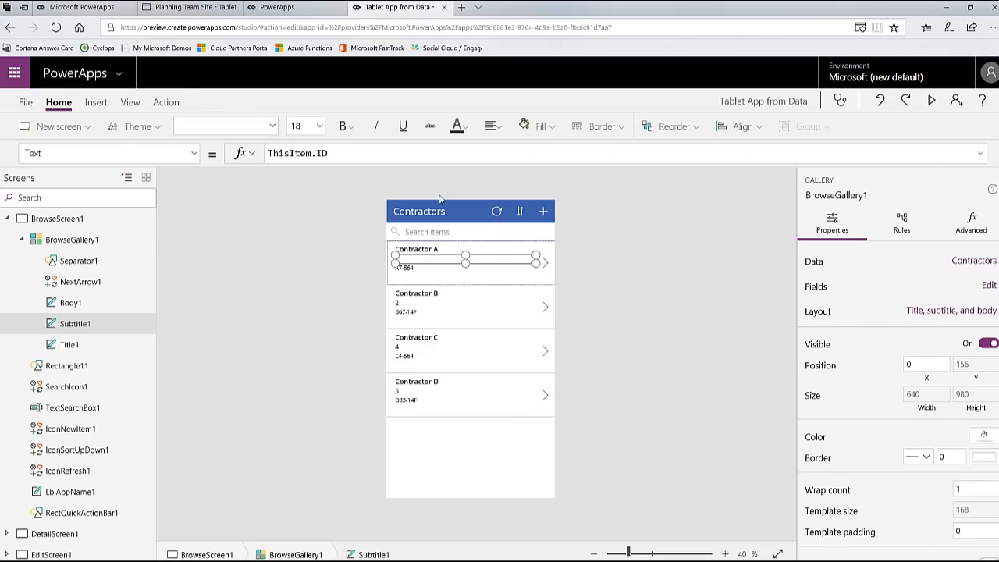
left_click(365, 155)
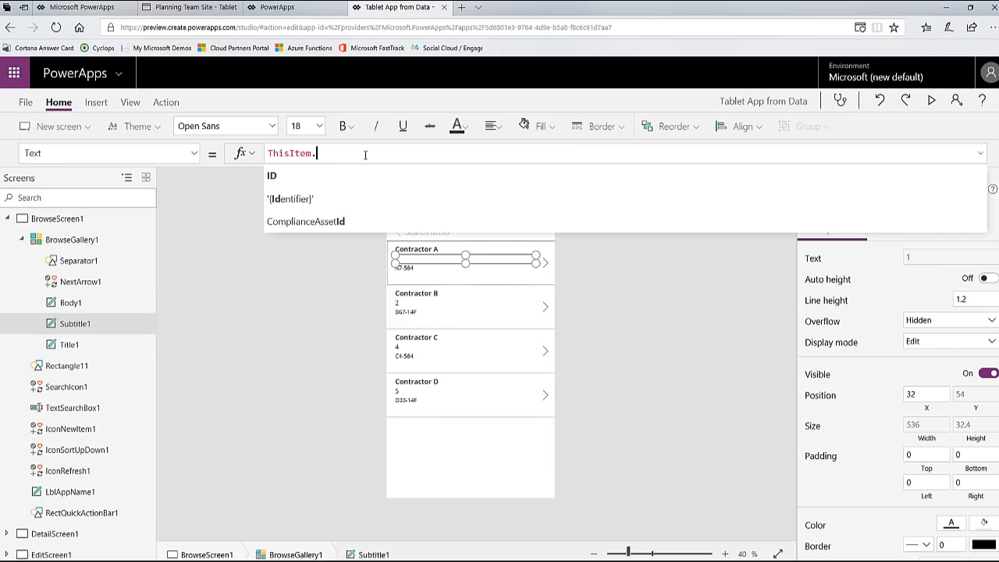
scroll(352, 207, "down", 3)
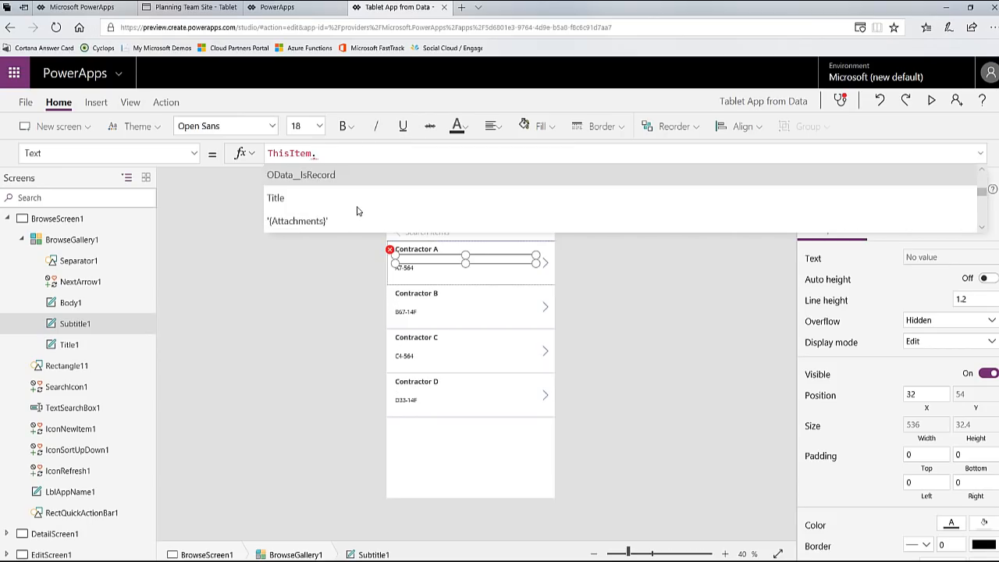
scroll(360, 210, "down", 5)
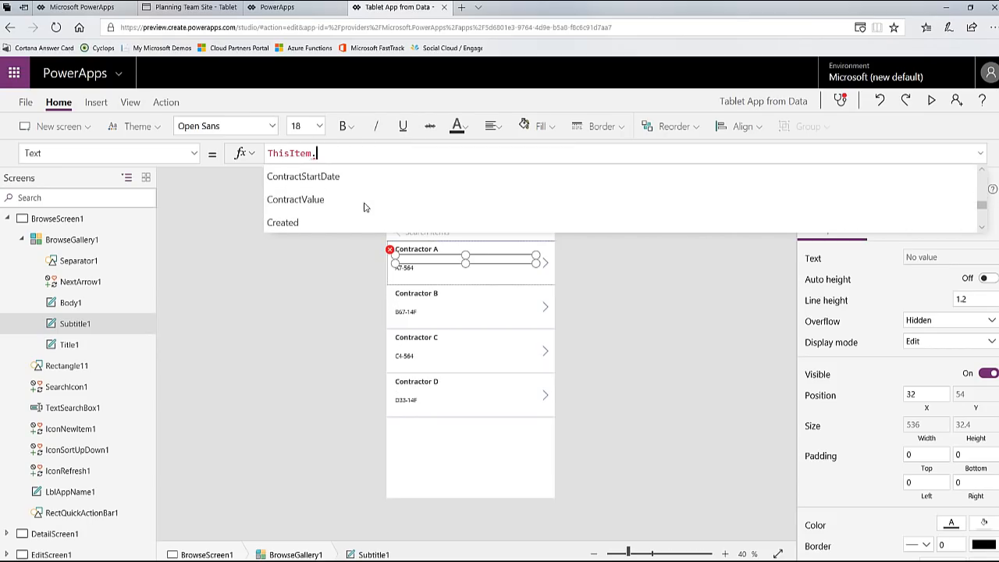
left_click(473, 203)
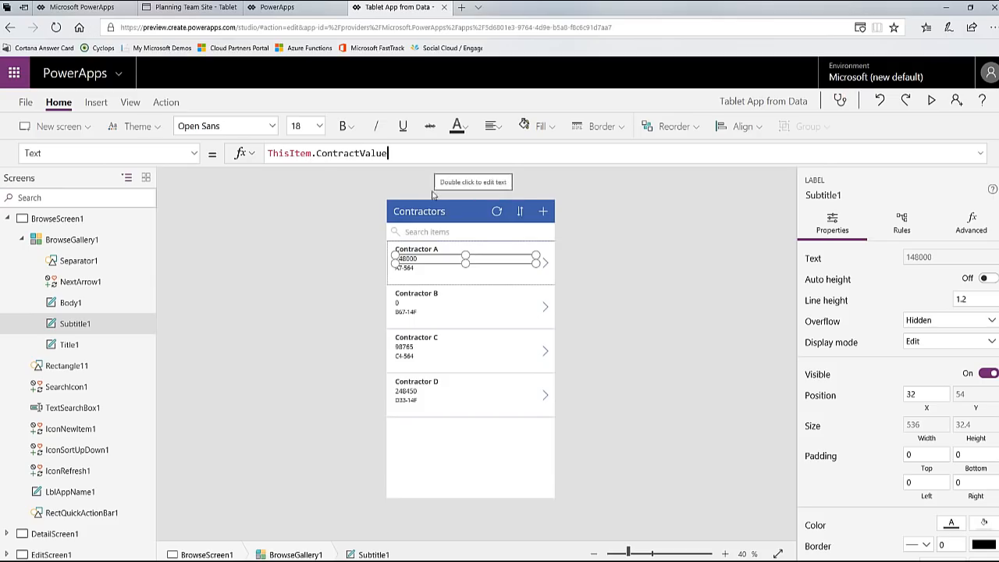
Step: Format the gallery subtitle as currency with the formula Text(ThisItem.ContractValue,"$#,##.00")
left_click(273, 154)
type("Text(")
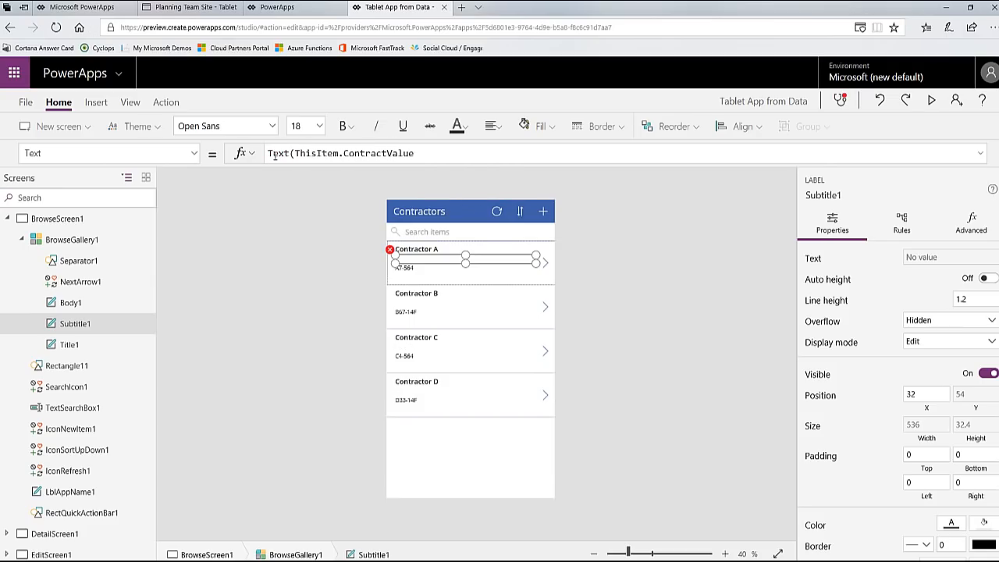
left_click(530, 150)
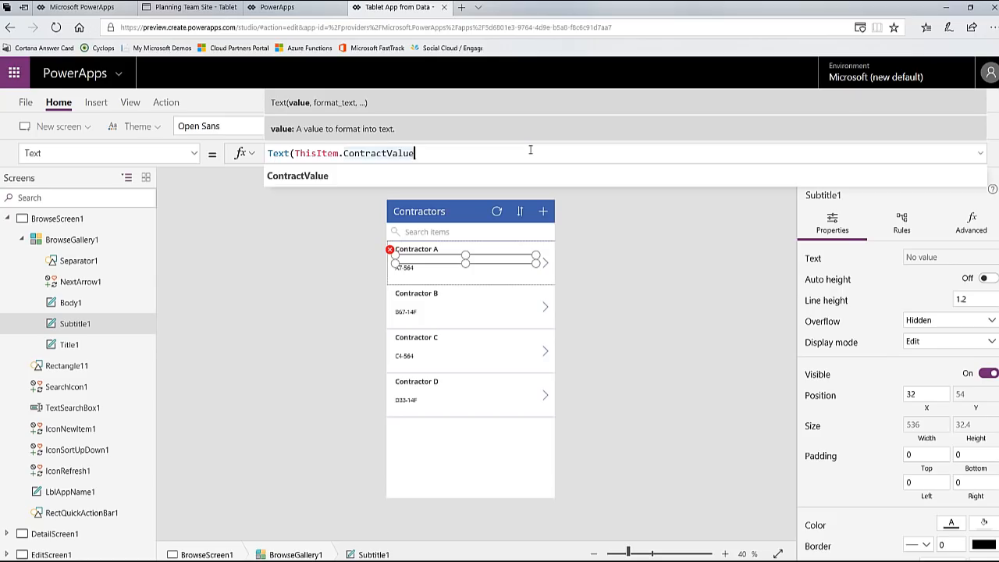
type(",\"$#")
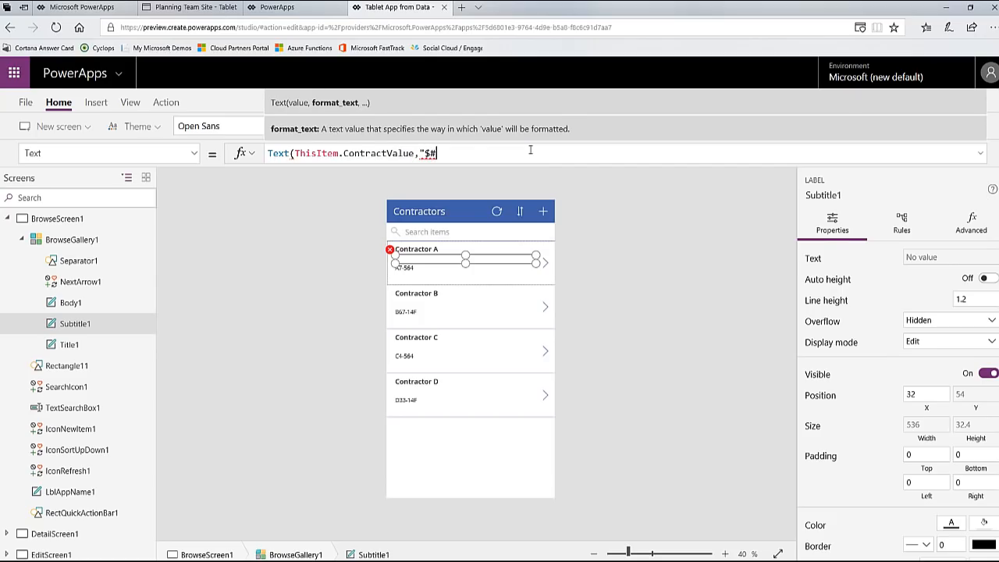
type(",##.00\")")
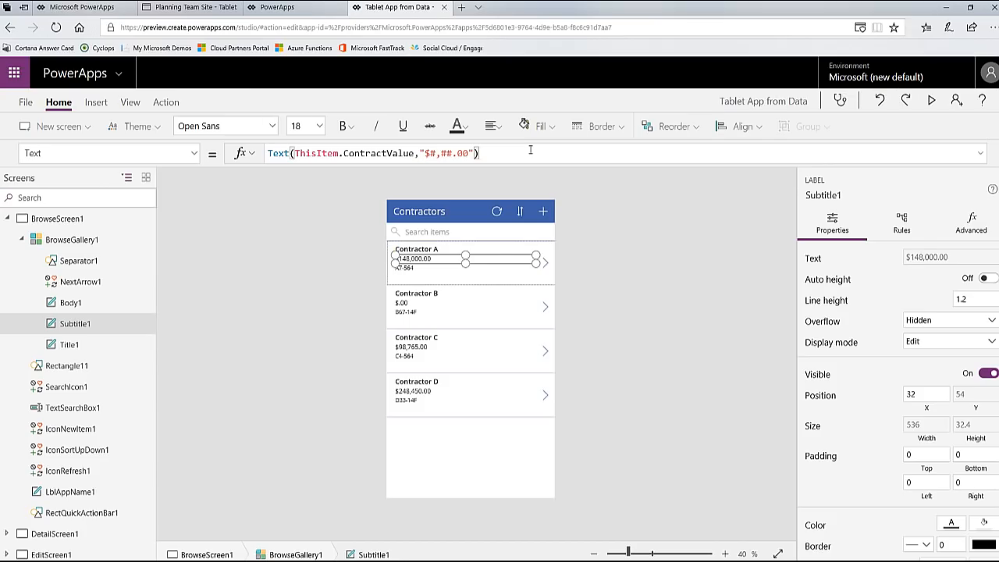
left_click(148, 219)
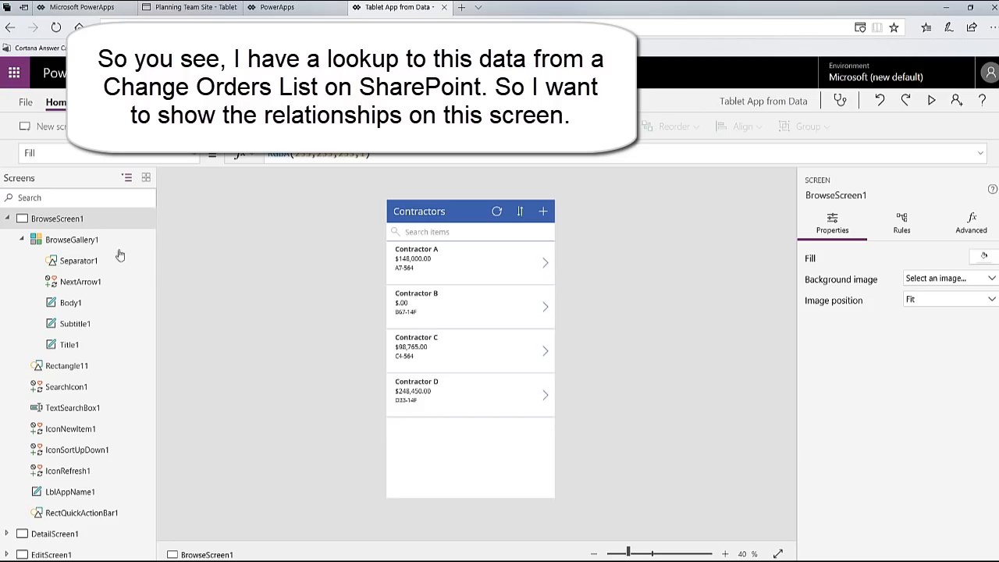
Step: Examine the Change Orders list on the SharePoint site for its contractor lookup and return to the app in PowerApps Studio
left_click(188, 7)
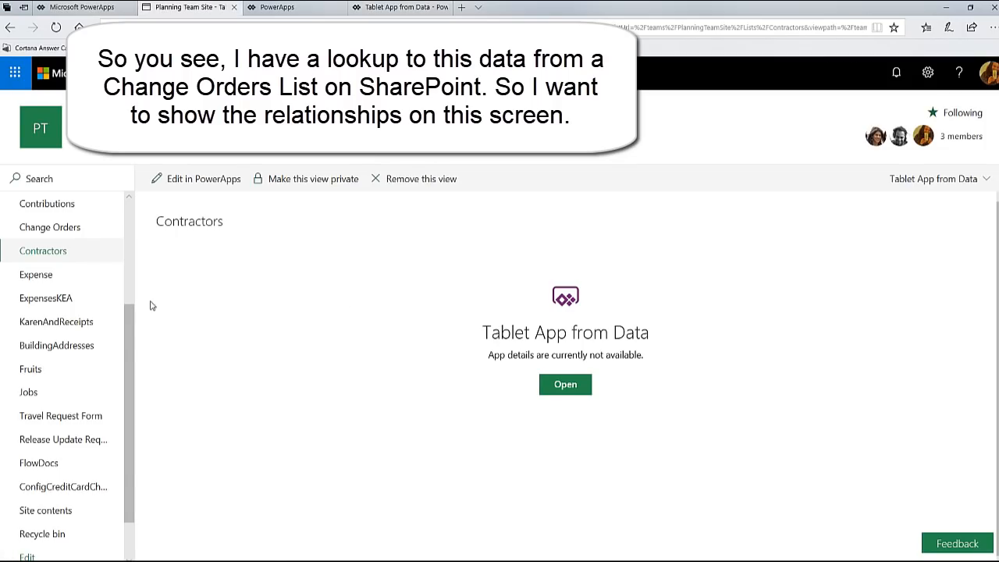
left_click(69, 233)
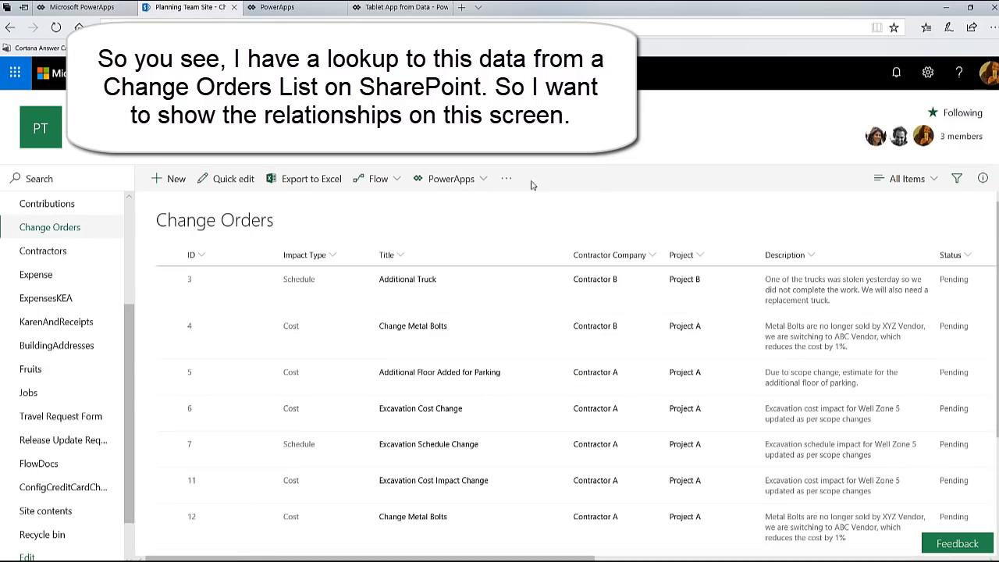
left_click(315, 12)
left_click(396, 11)
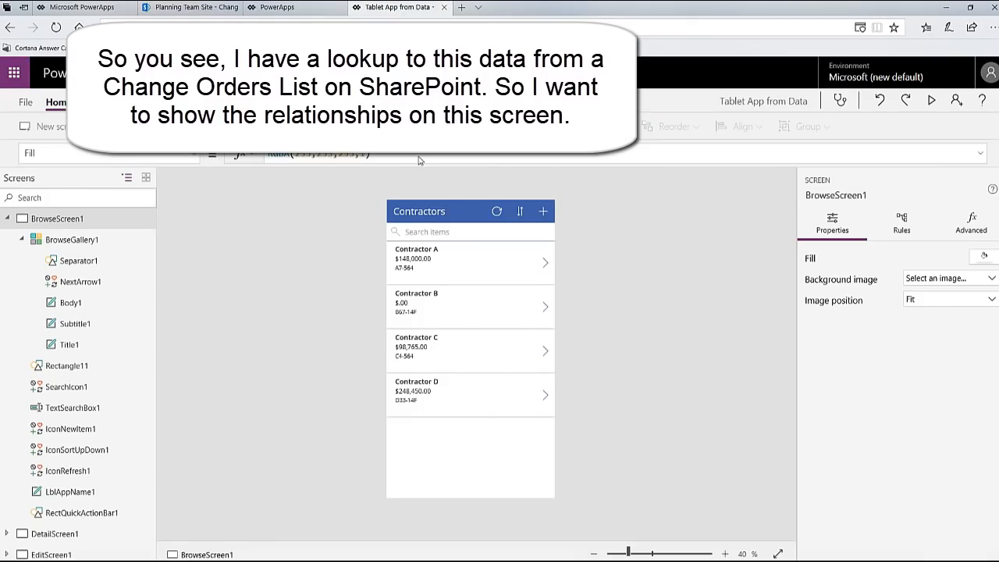
Step: Change the app's screen orientation to Landscape in the app settings and apply it
left_click(26, 104)
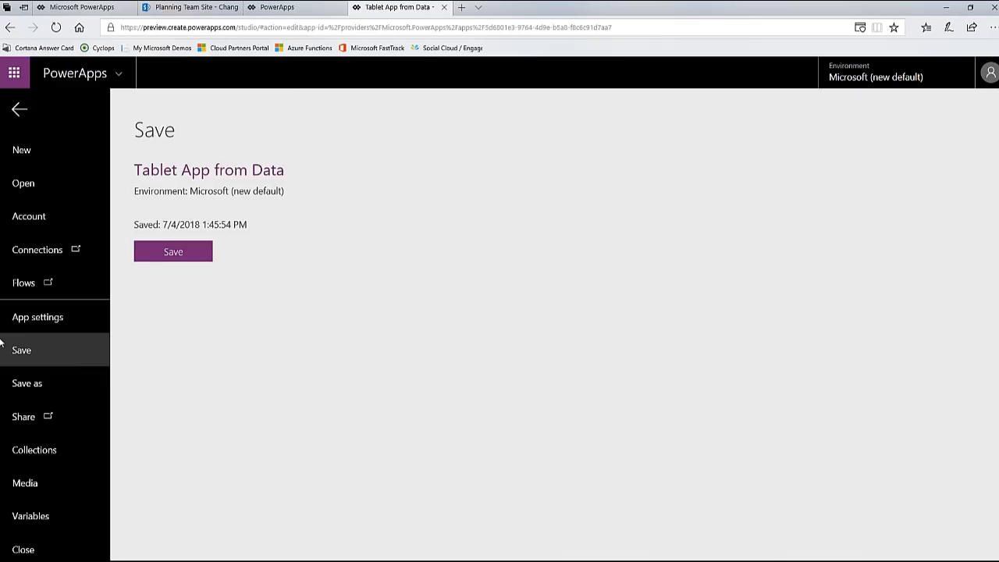
left_click(48, 319)
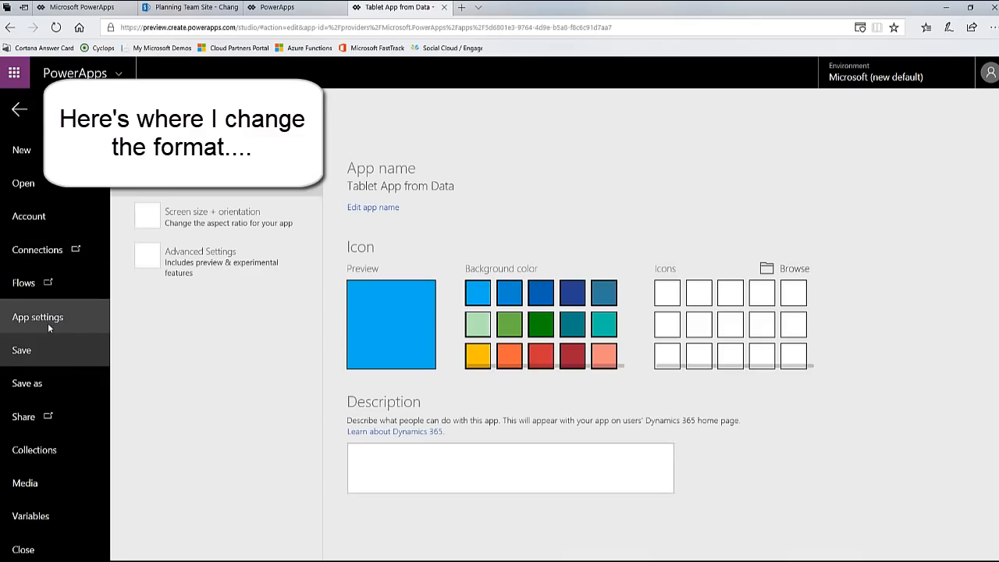
left_click(257, 220)
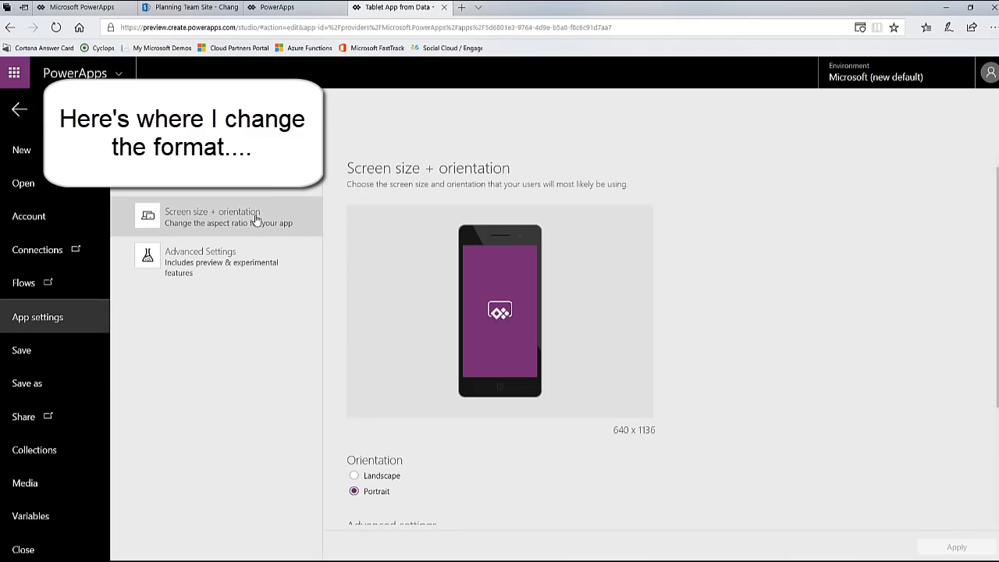
left_click(383, 477)
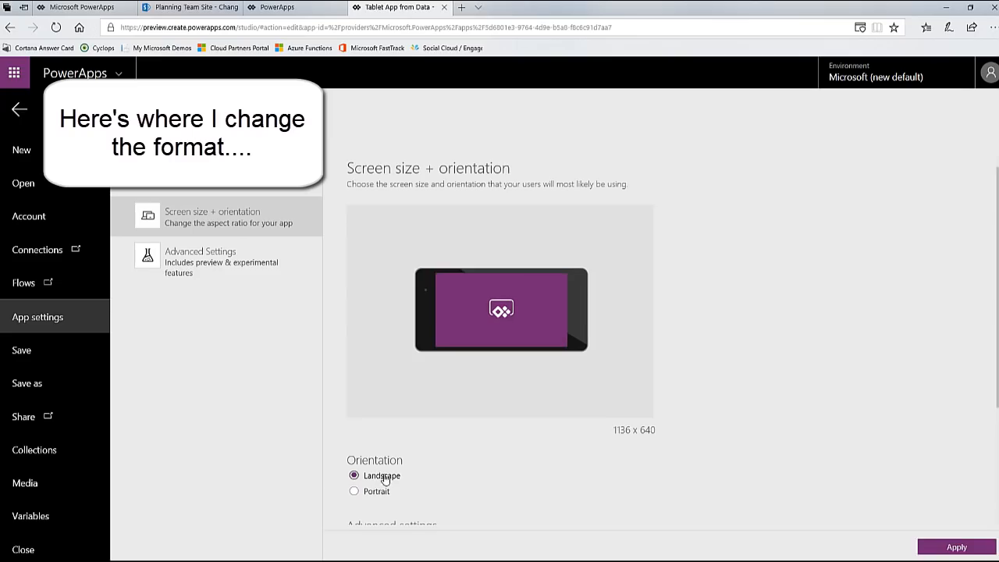
scroll(545, 368, "down", 2)
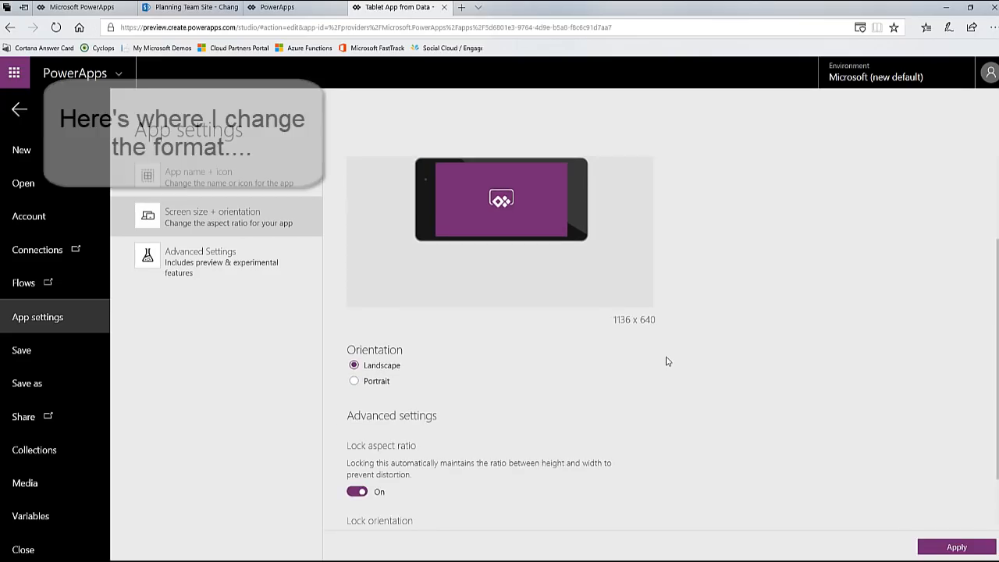
scroll(668, 362, "down", 1)
scroll(668, 362, "up", 3)
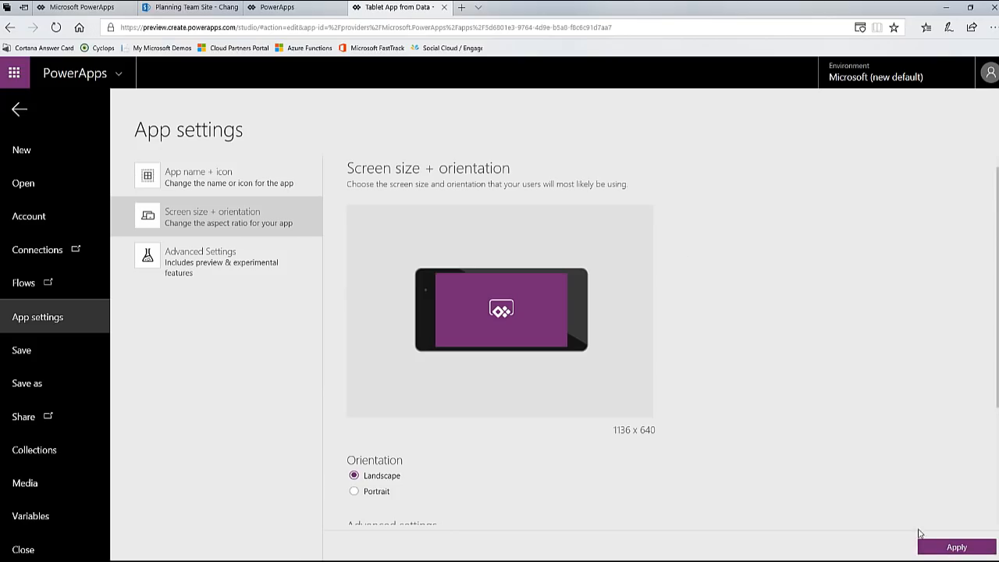
left_click(955, 547)
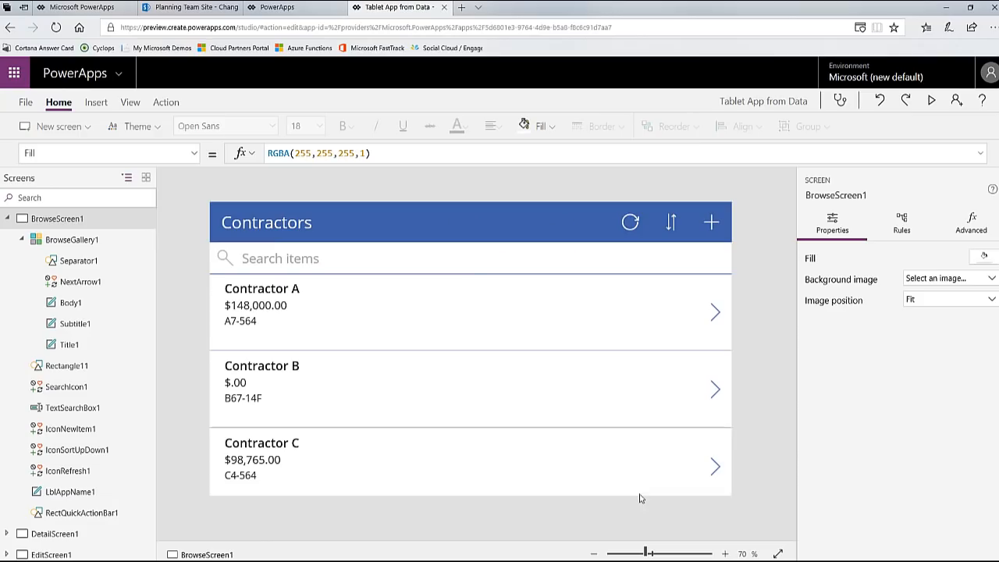
Step: Narrow the Contractors browse gallery to a width of about 326, keeping it against the screen's left edge
left_click(617, 473)
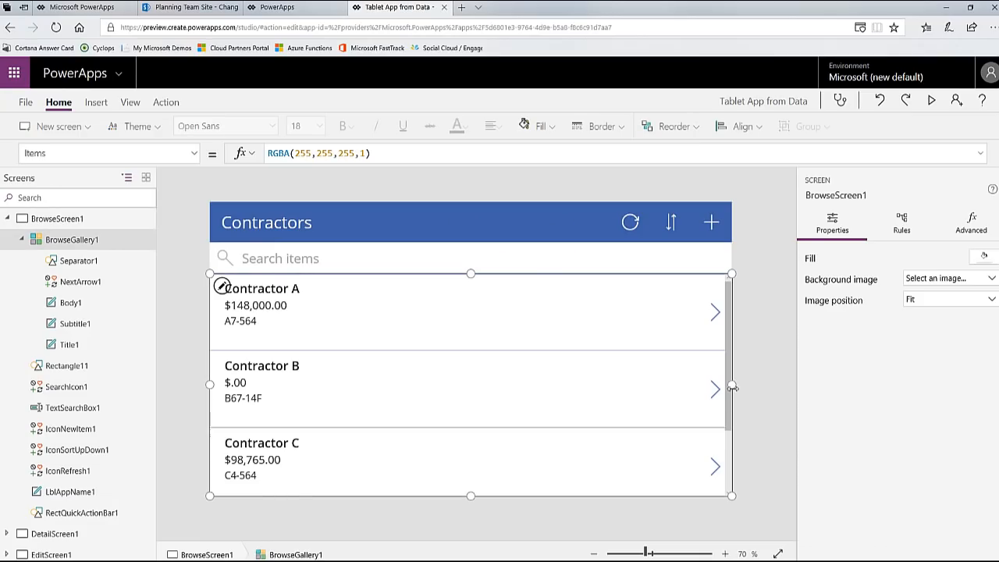
left_click_drag(732, 385, 361, 409)
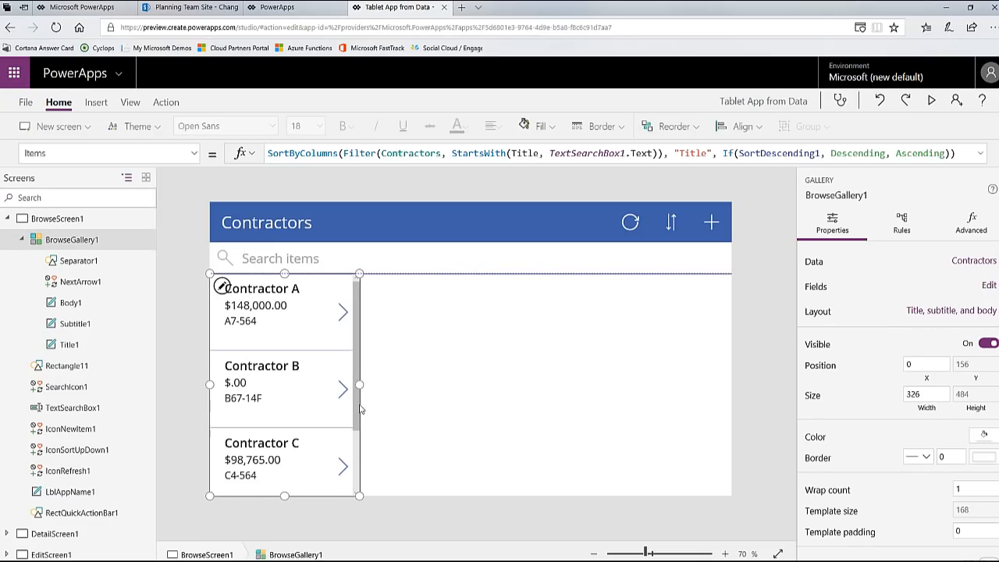
Step: Add the SharePoint Change Orders list as a data source of the app and check the list of data sources
left_click(131, 104)
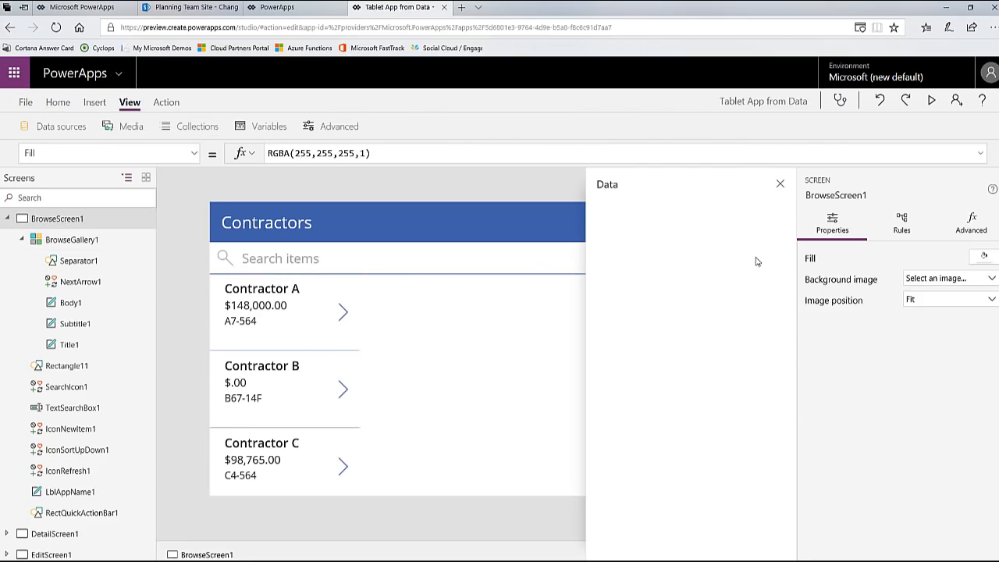
left_click(751, 213)
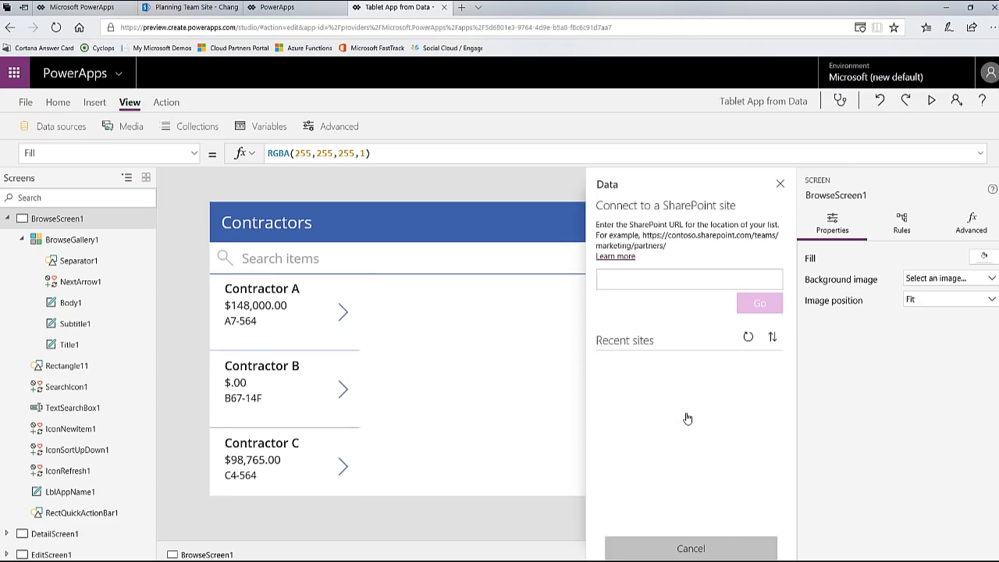
left_click(687, 395)
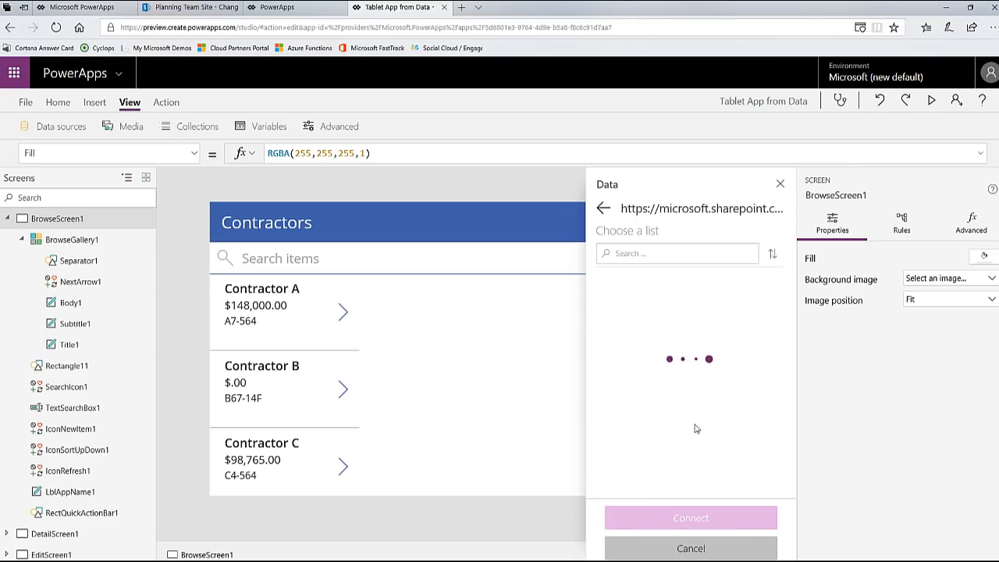
scroll(691, 406, "down", 3)
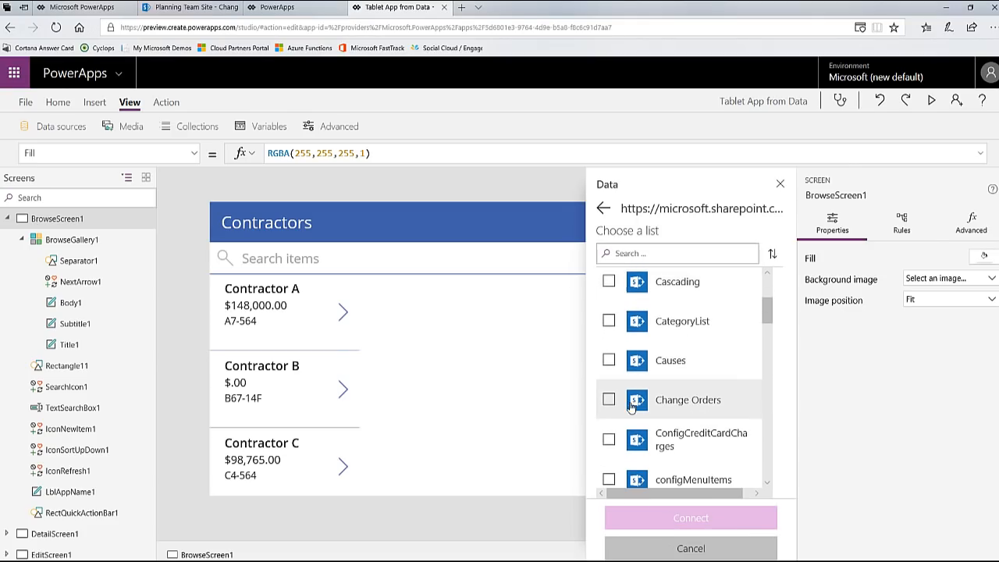
left_click(611, 400)
left_click(696, 519)
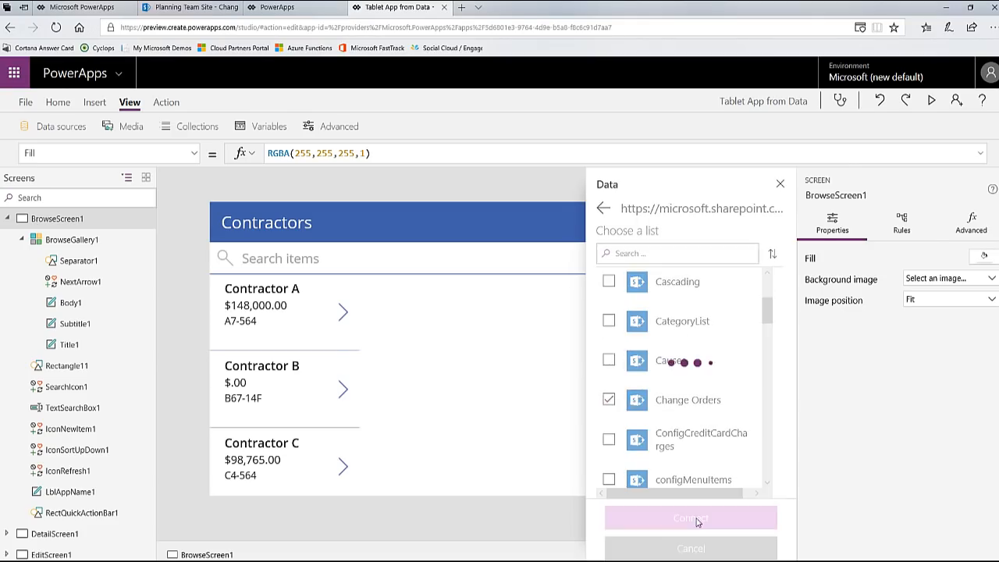
left_click(779, 184)
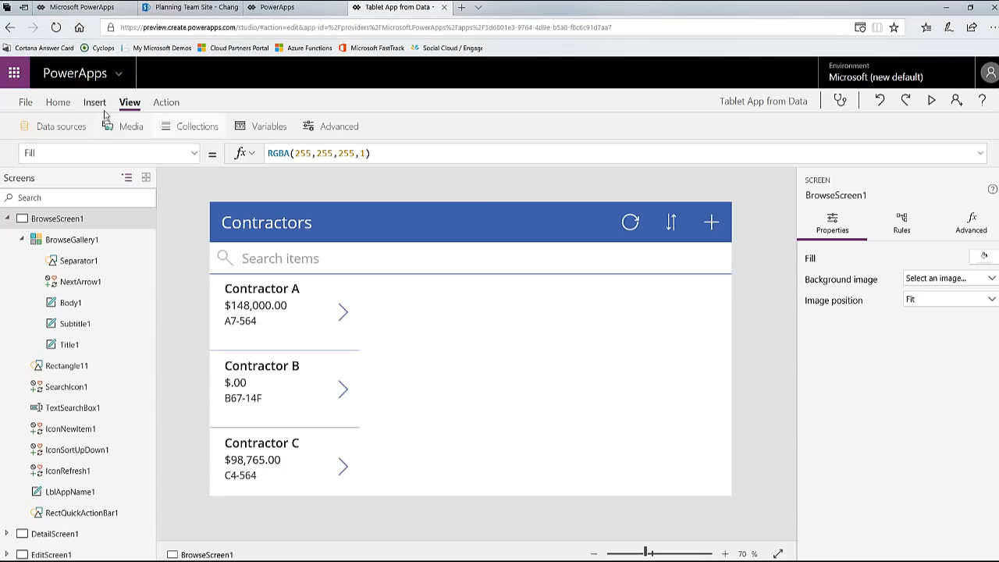
left_click(60, 126)
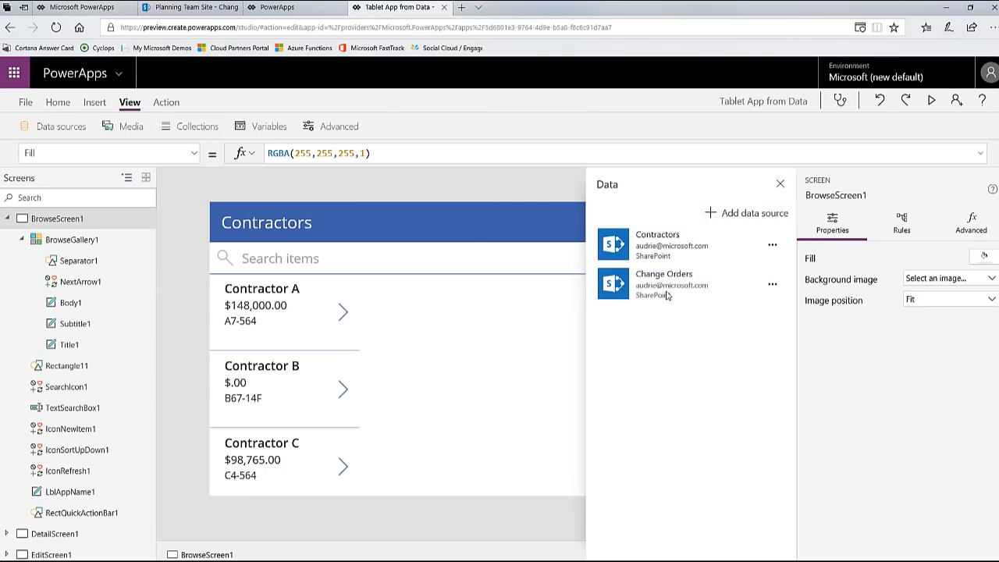
Step: Insert a data table connected to Change Orders and place it beside the contractor gallery at about X 387, Y 158, sized about 748 by 482
left_click(96, 104)
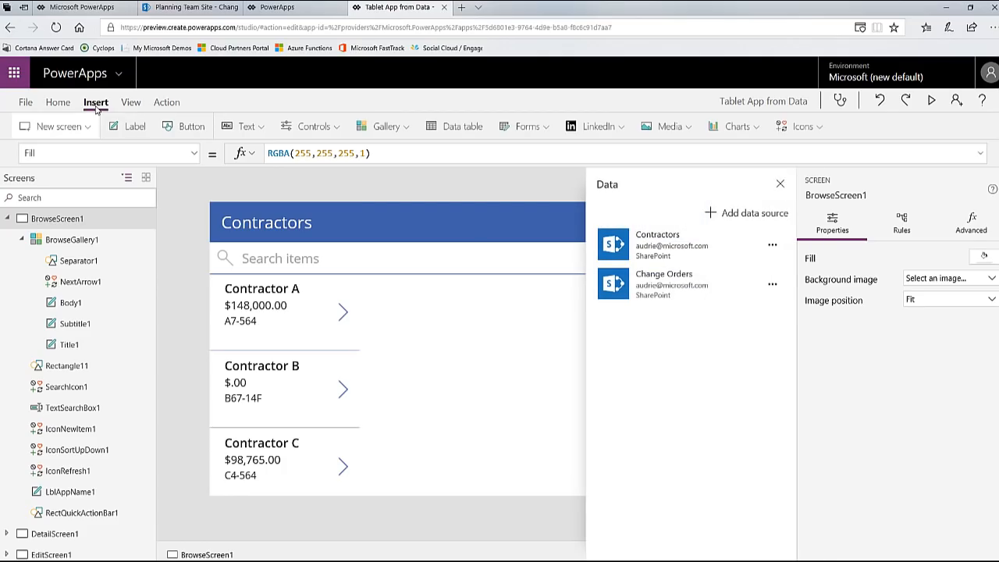
left_click(468, 131)
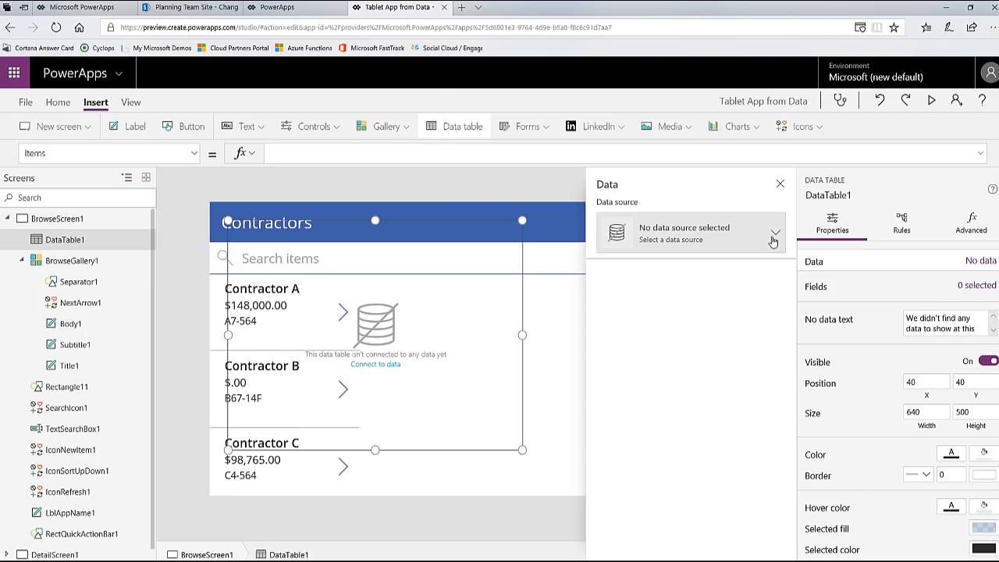
left_click(773, 241)
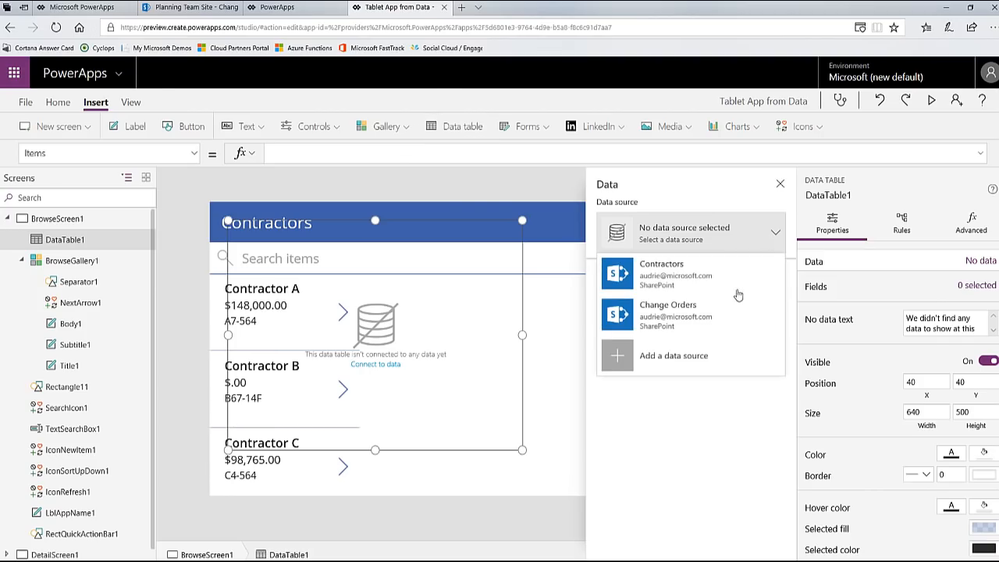
left_click(681, 332)
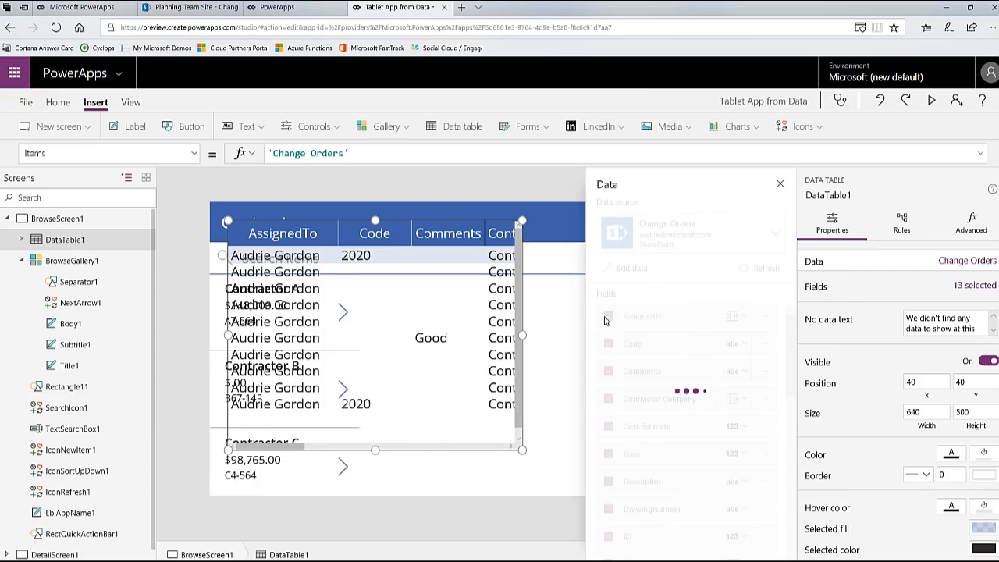
left_click(780, 185)
left_click_drag(239, 247, 385, 265)
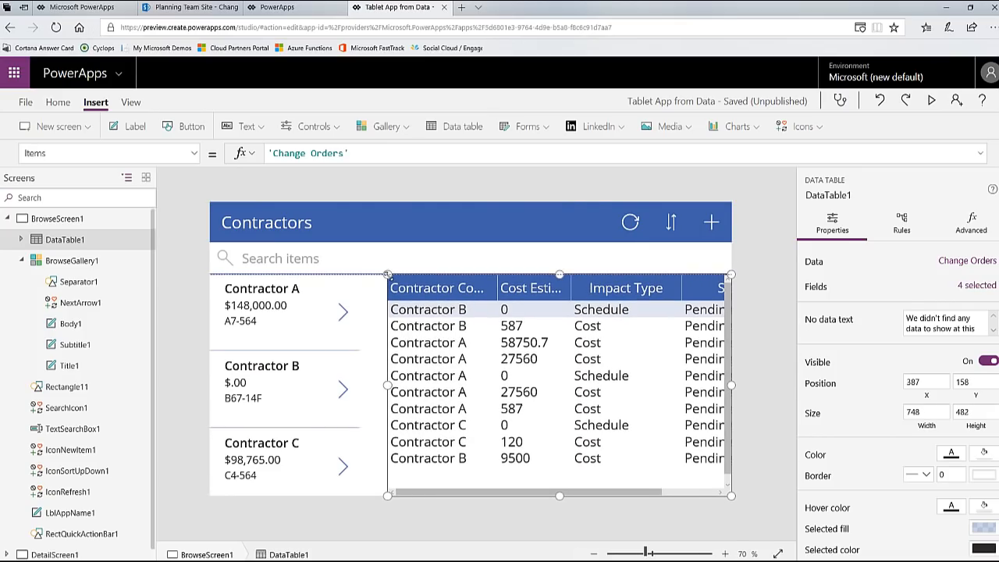
Step: Set both the text size and the heading size of the Change Orders data table to 14
left_click(58, 102)
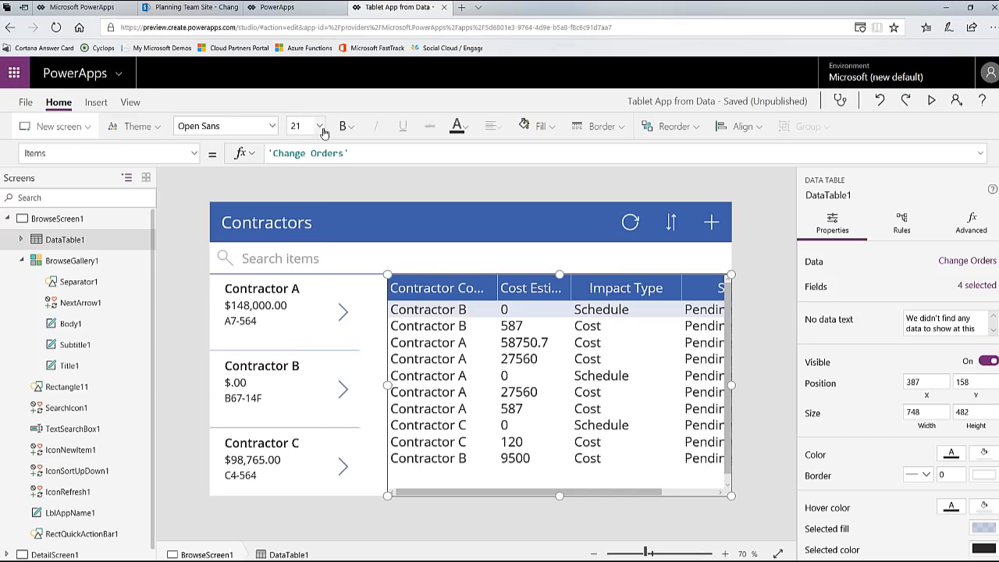
left_click(319, 127)
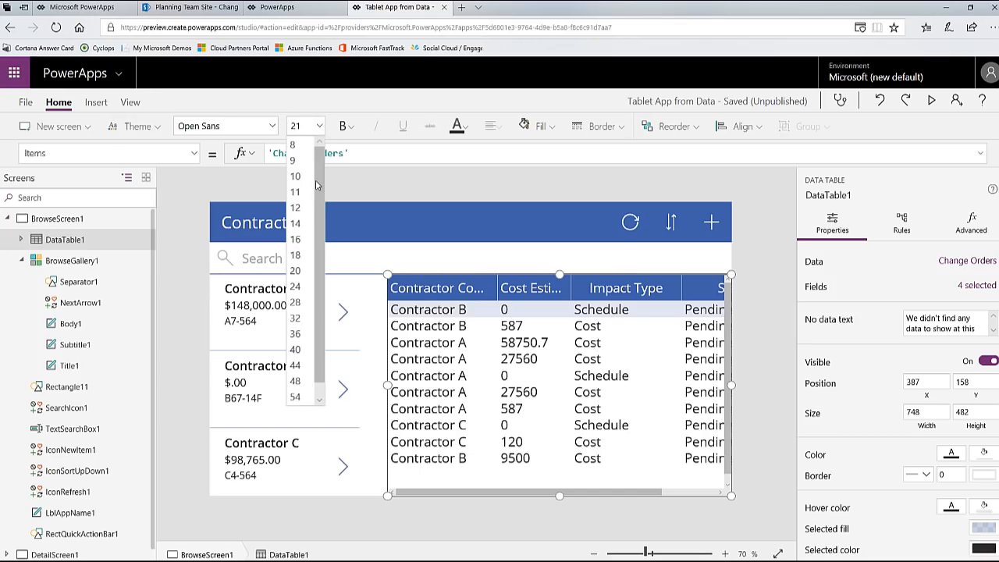
left_click(296, 239)
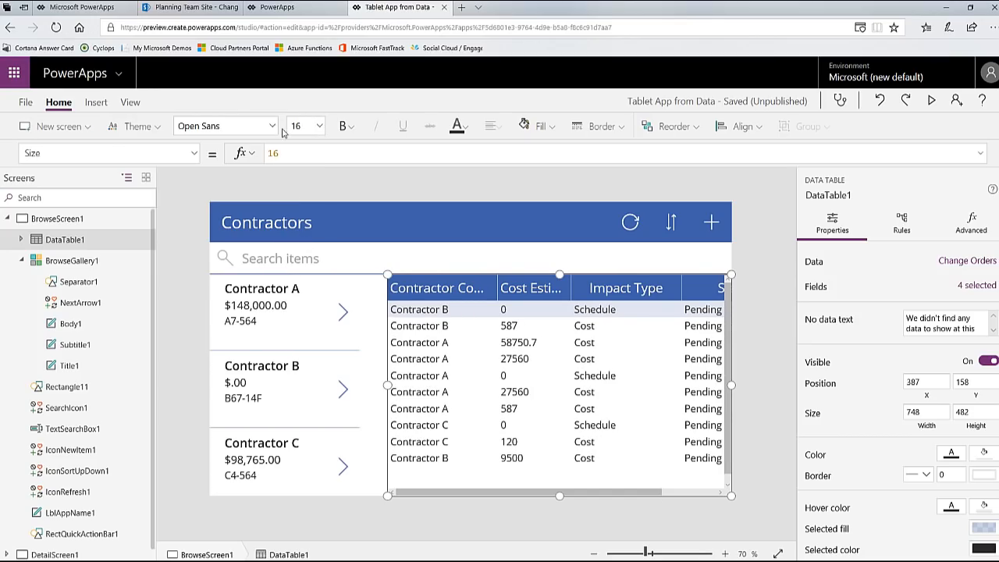
left_click(319, 128)
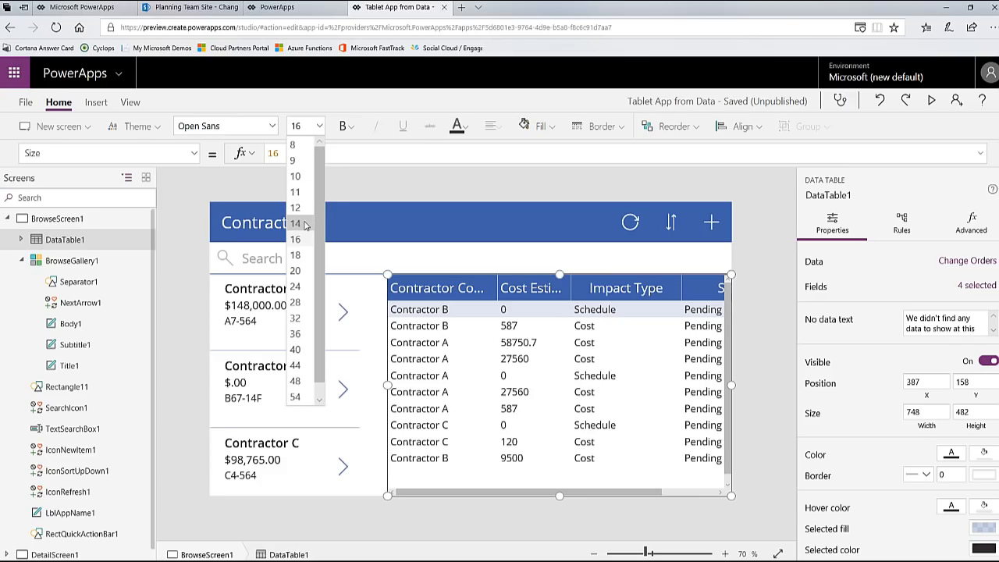
scroll(891, 517, "down", 2)
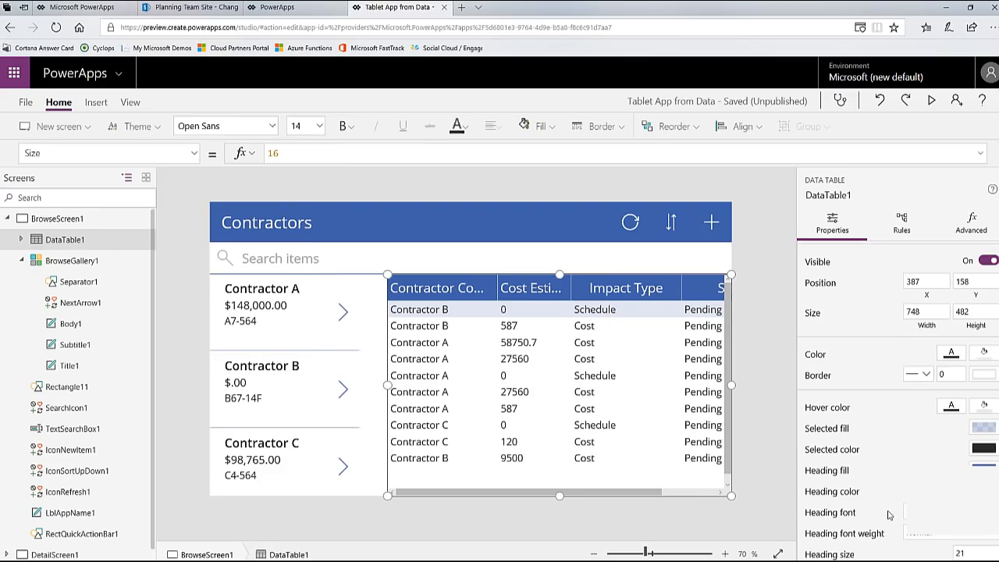
left_click(972, 554)
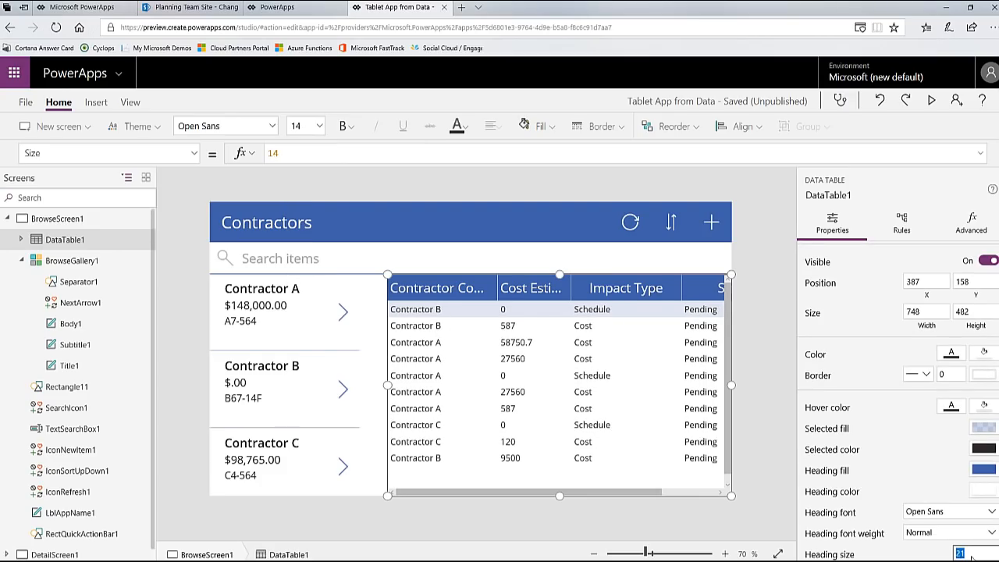
type("14")
left_click(922, 281)
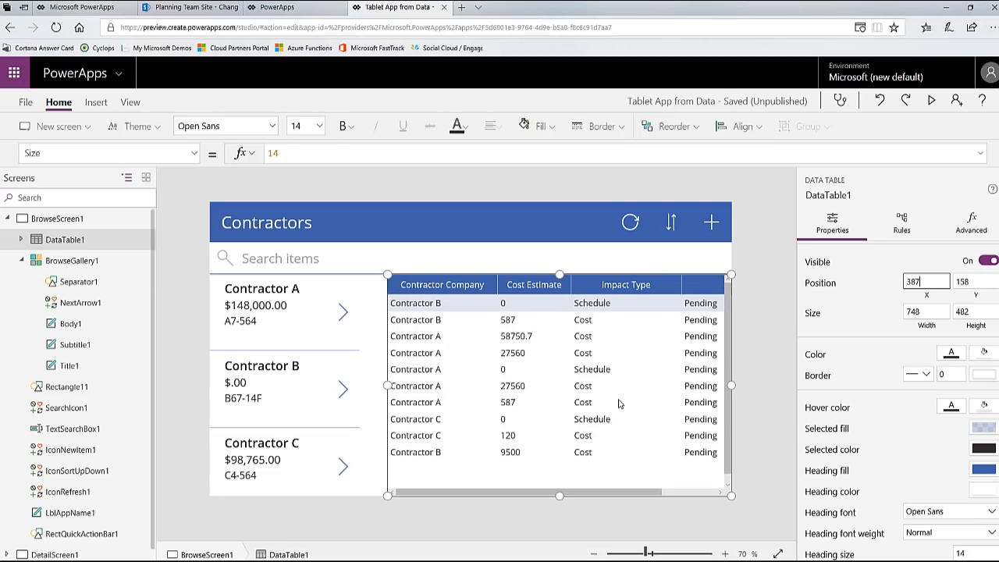
Step: Narrow the Impact Type column to about 175 and extend the data table toward the gallery, starting at about X 312 and about 806 wide
left_click(676, 287)
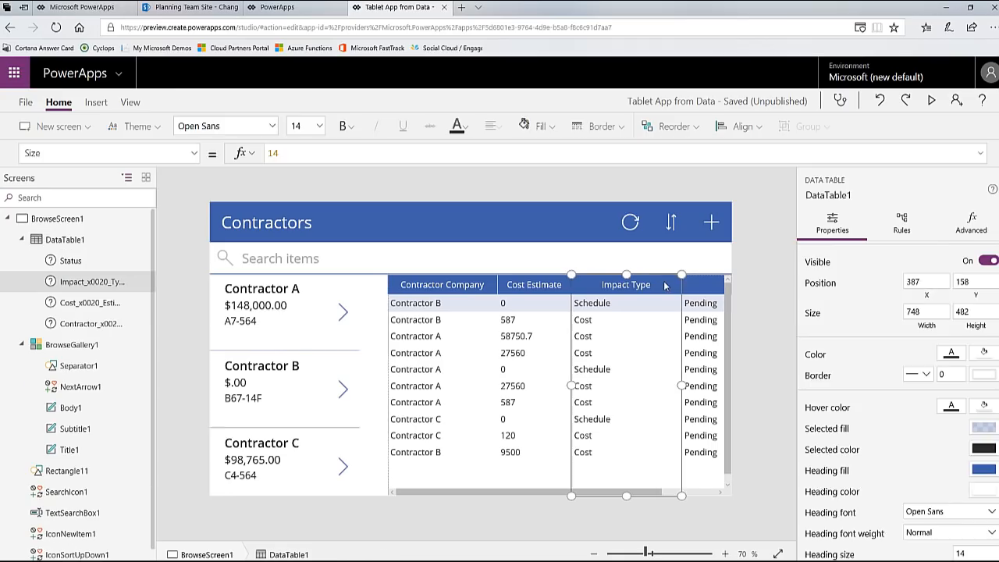
left_click_drag(680, 274, 652, 272)
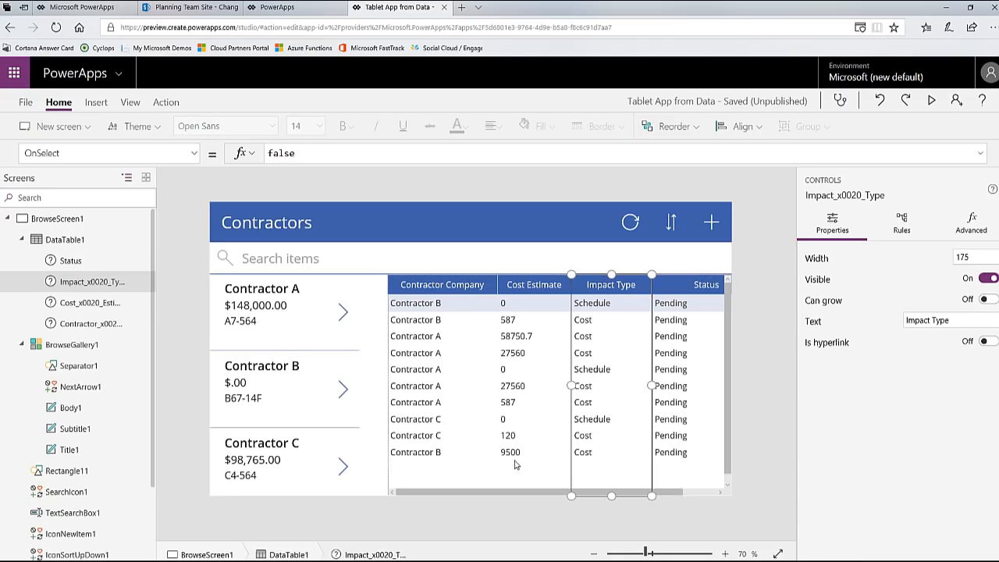
left_click(523, 465)
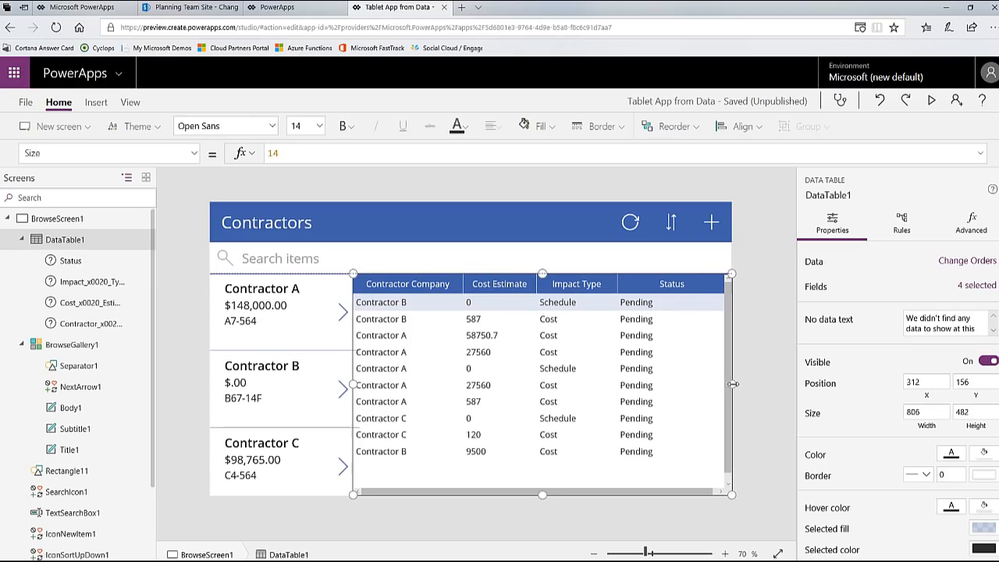
Step: Narrow the Status column to about 122 and resize the data table to about 771 wide, starting at about X 364
left_click(697, 287)
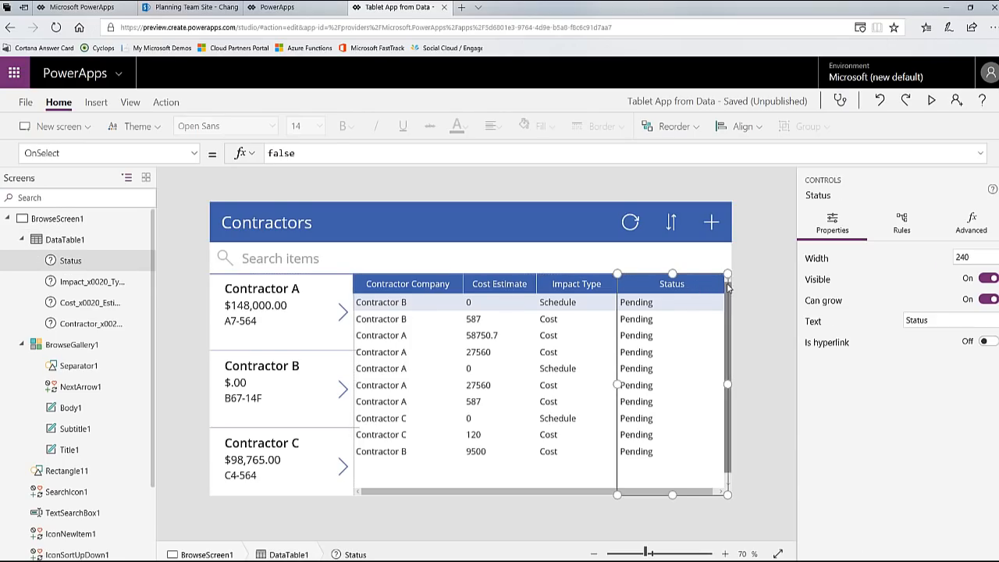
left_click_drag(692, 320, 674, 322)
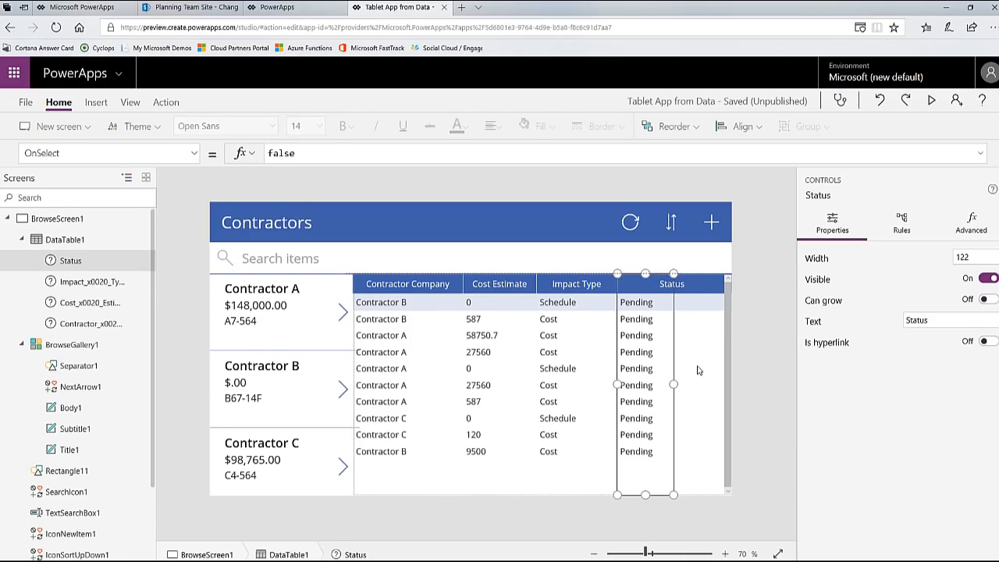
left_click(92, 247)
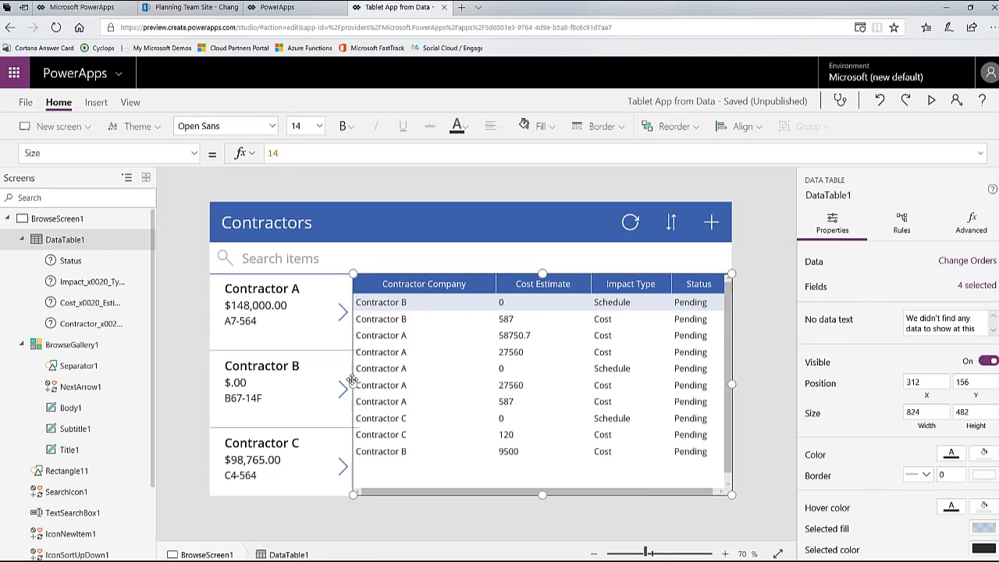
left_click_drag(353, 384, 377, 385)
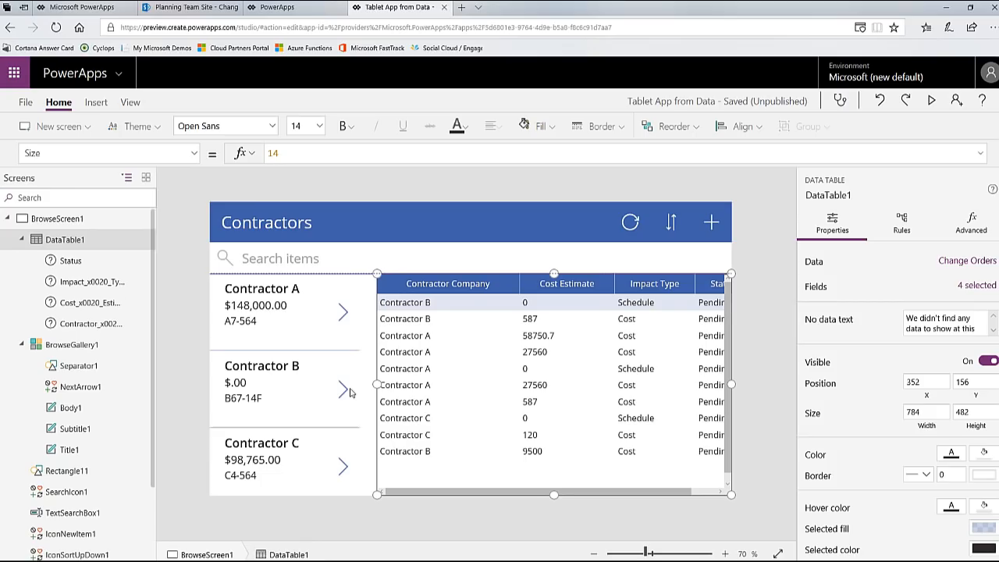
left_click(326, 330)
left_click(347, 318)
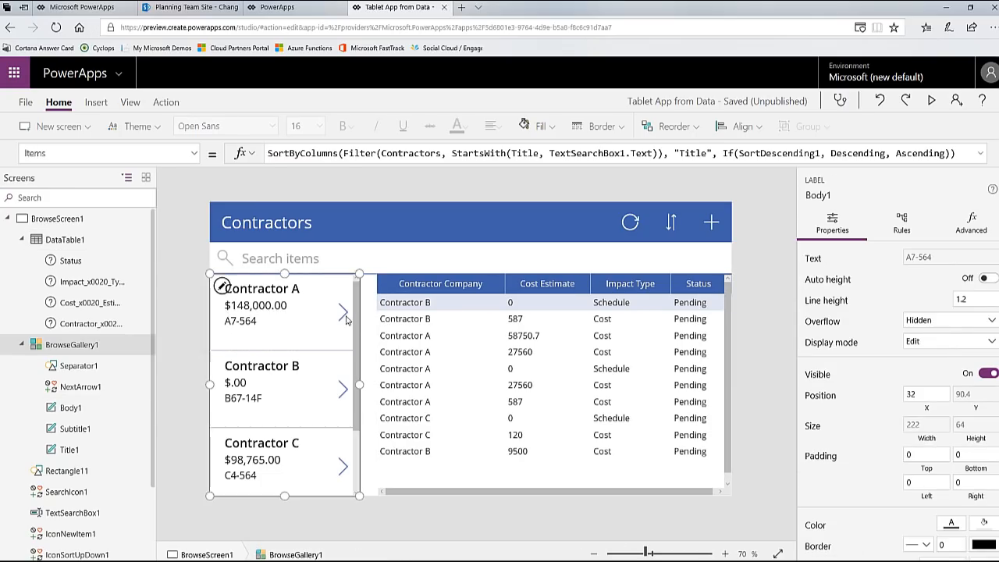
left_click(462, 408)
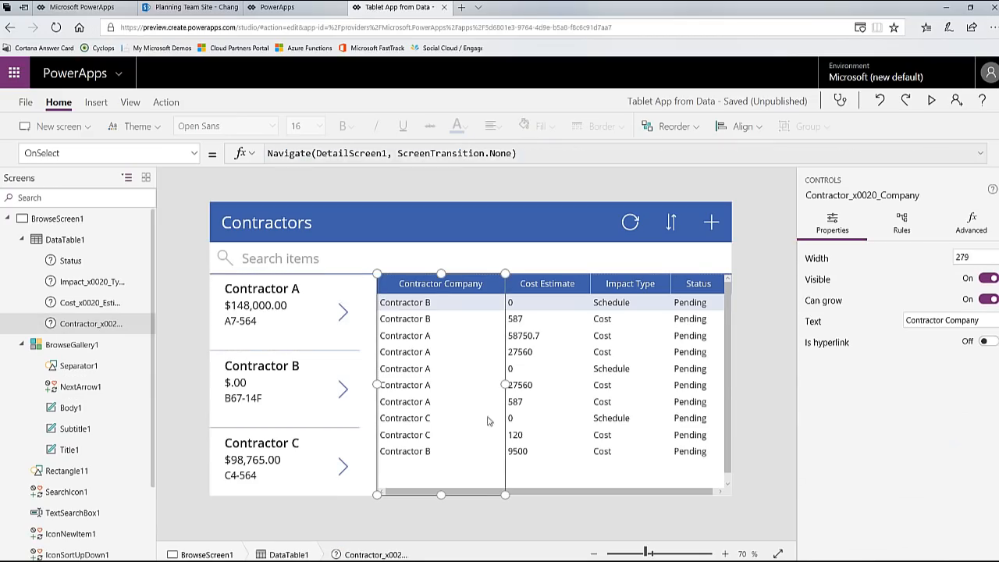
Step: In the data table's Items property, wrap 'Change Orders' in a Filter function and start its second argument
left_click(61, 242)
left_click(124, 154)
scroll(112, 360, "down", 2)
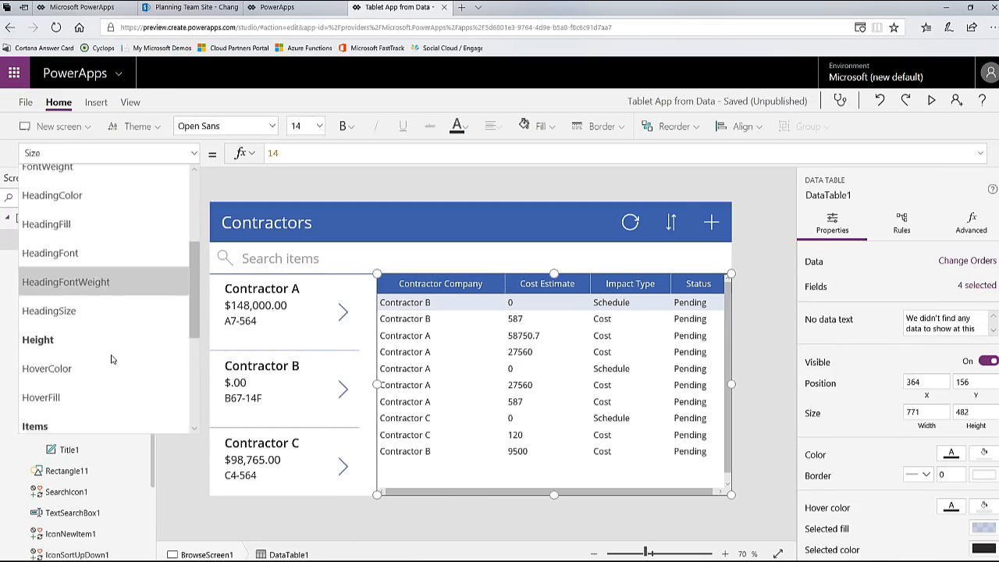
scroll(112, 360, "down", 1)
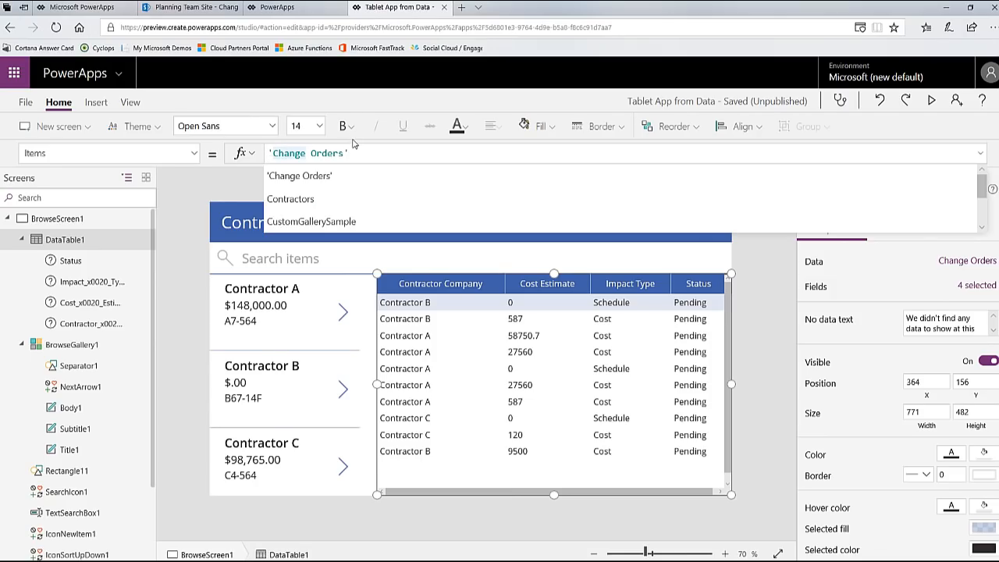
type("FILTER")
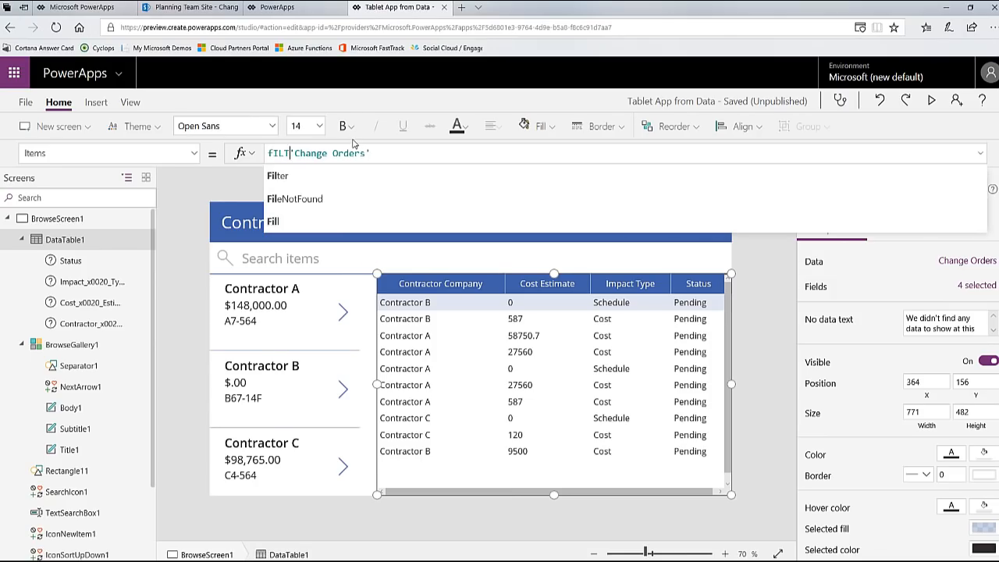
type("(")
key("End")
type(")")
key("Left")
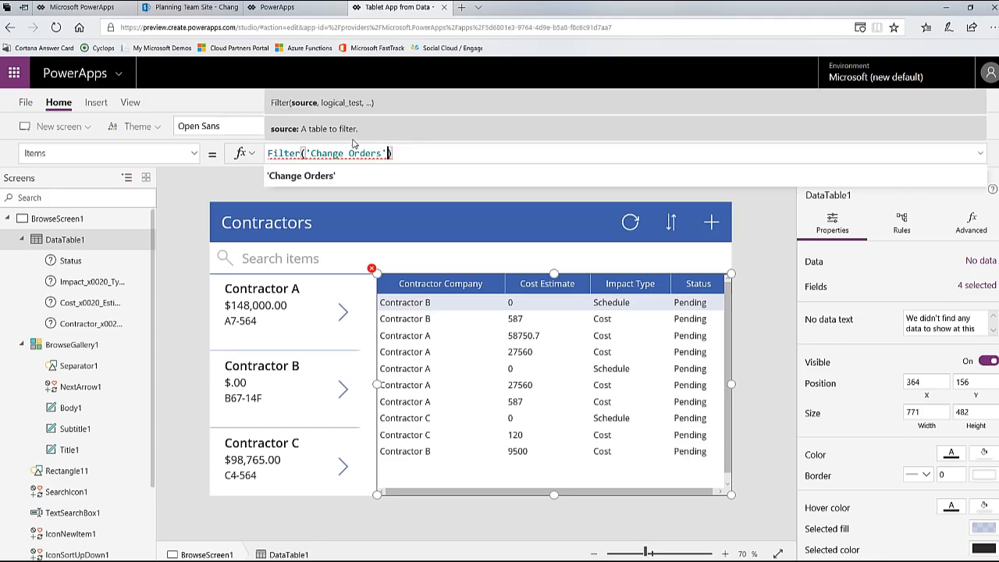
type(",")
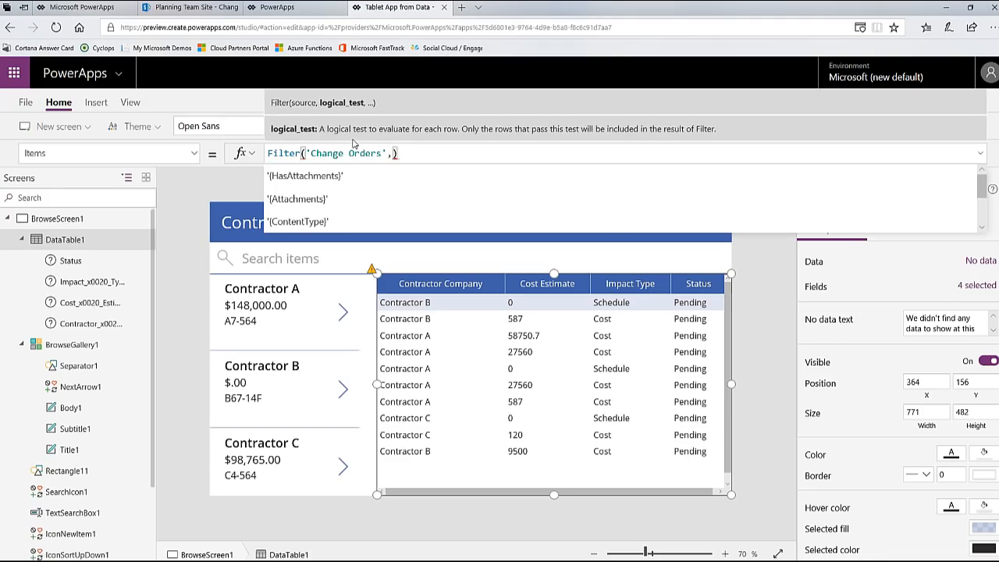
type("cONTRACTOR")
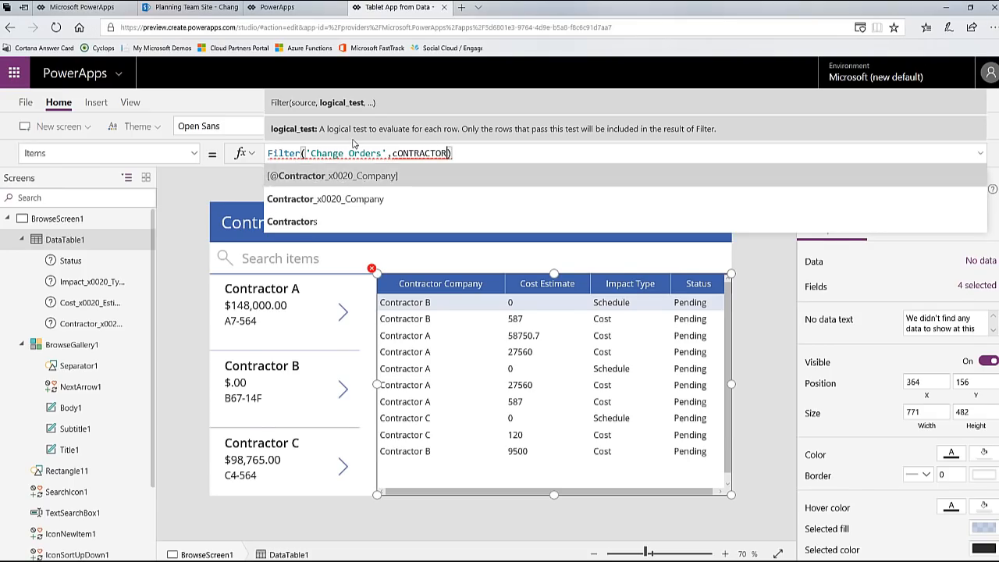
Step: Add the lookup ID Contractor_x0020_Company.Id as the Filter's test expression, followed by a comma
key("Tab")
type(".")
key("Tab")
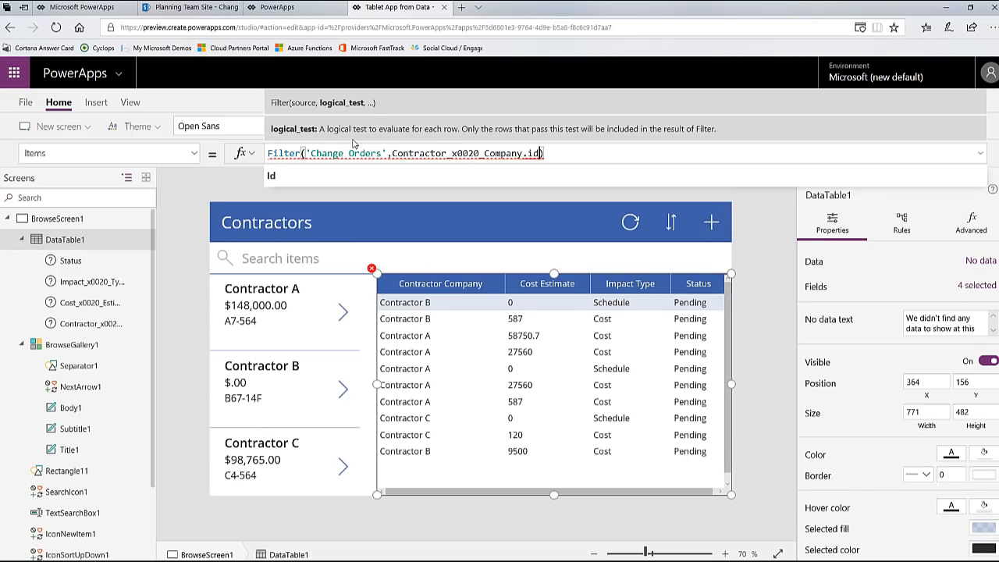
type(",")
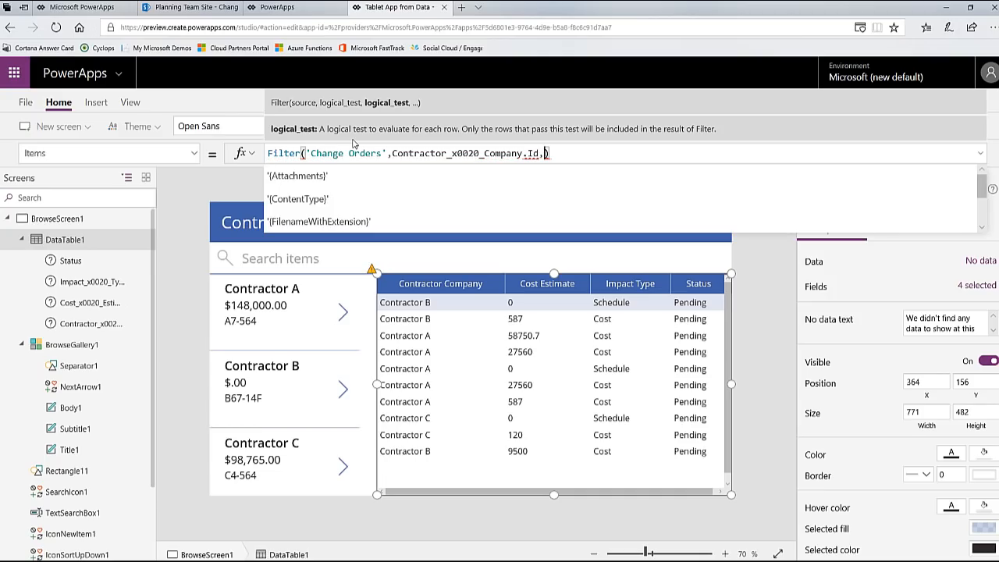
type("gALLER")
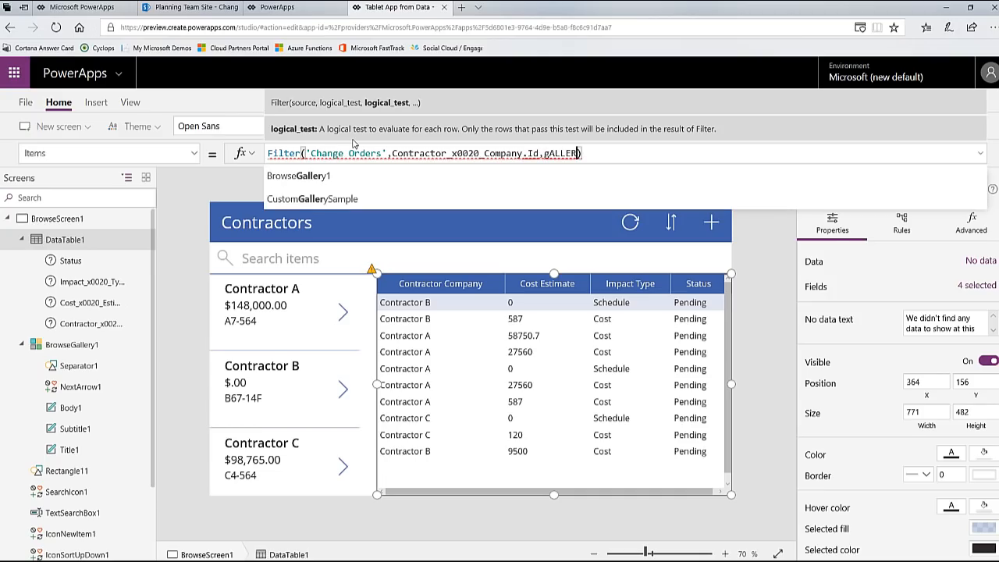
Step: Add the ID of the contractor selected in the gallery to the Filter formula as BrowseGallery1.Selected.ID
key("Tab")
type(".")
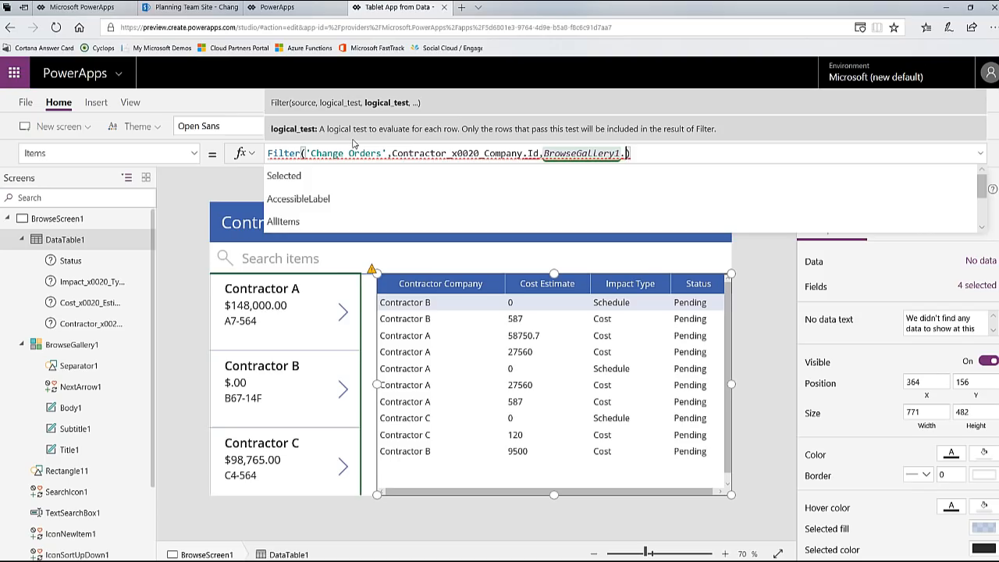
type("sel")
key("Tab")
type(".id")
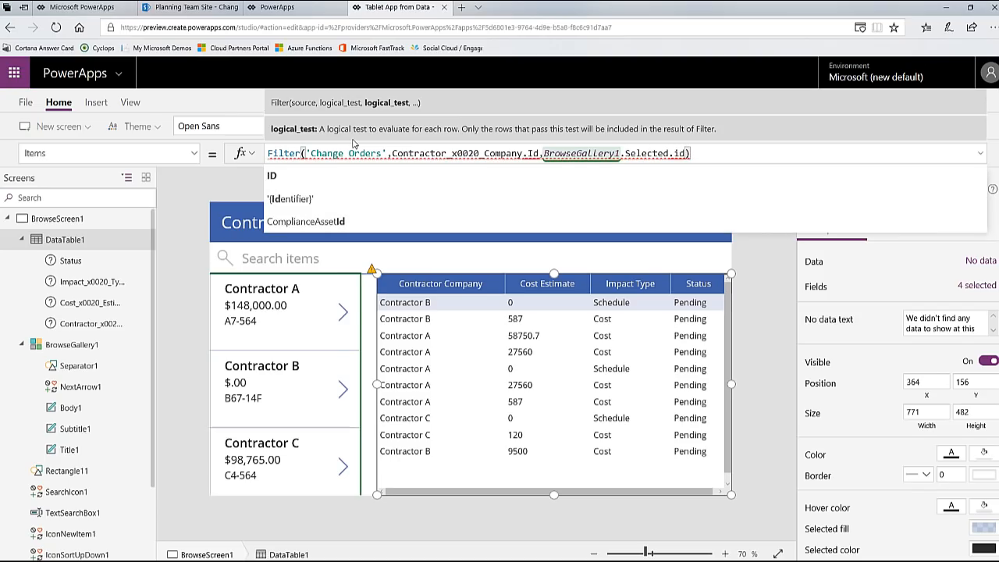
key("Tab")
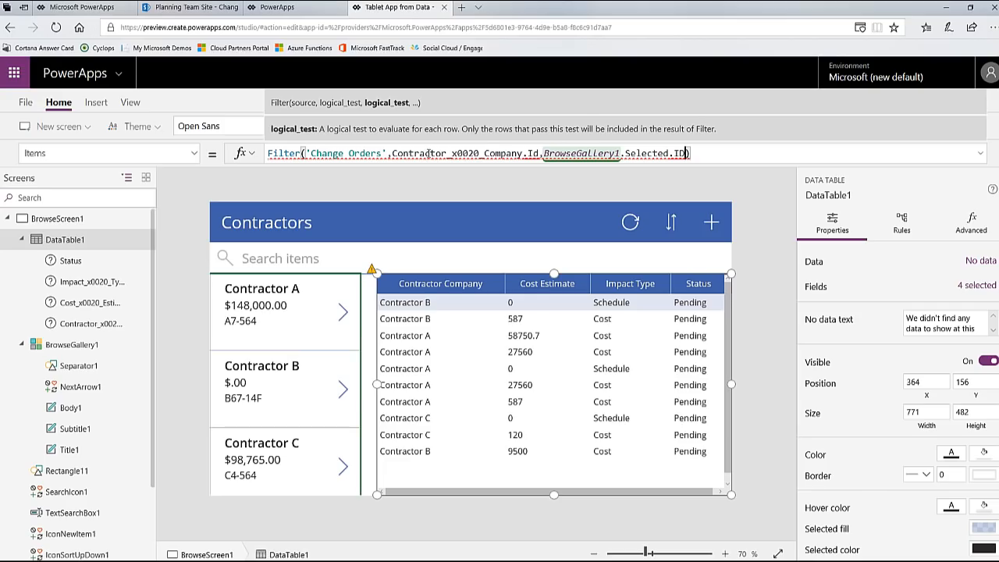
Step: Replace the comma between Contractor_x0020_Company.Id and BrowseGallery1.Selected.ID with an equals sign so the Filter compares the two IDs
left_click(549, 154)
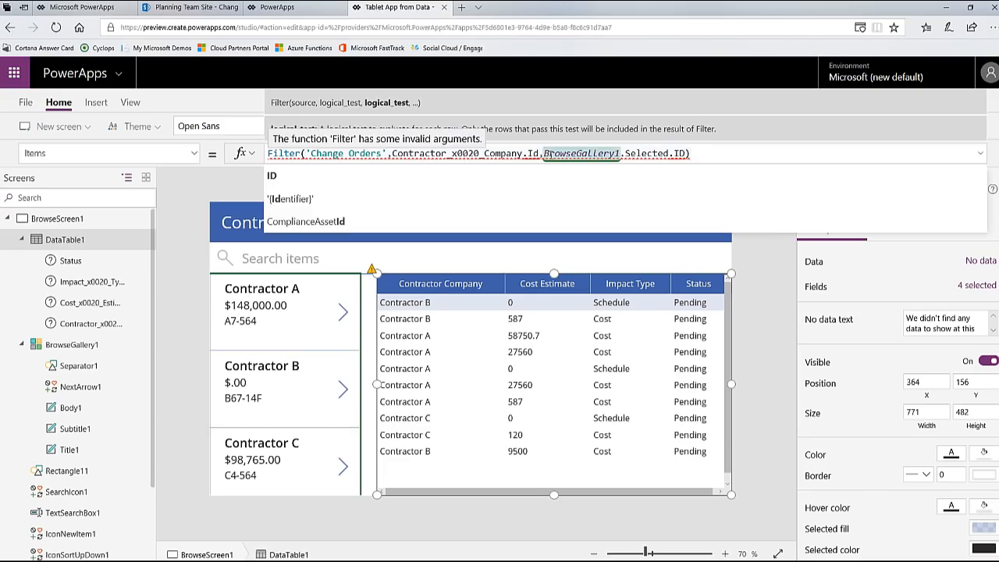
key("BackSpace")
type("=")
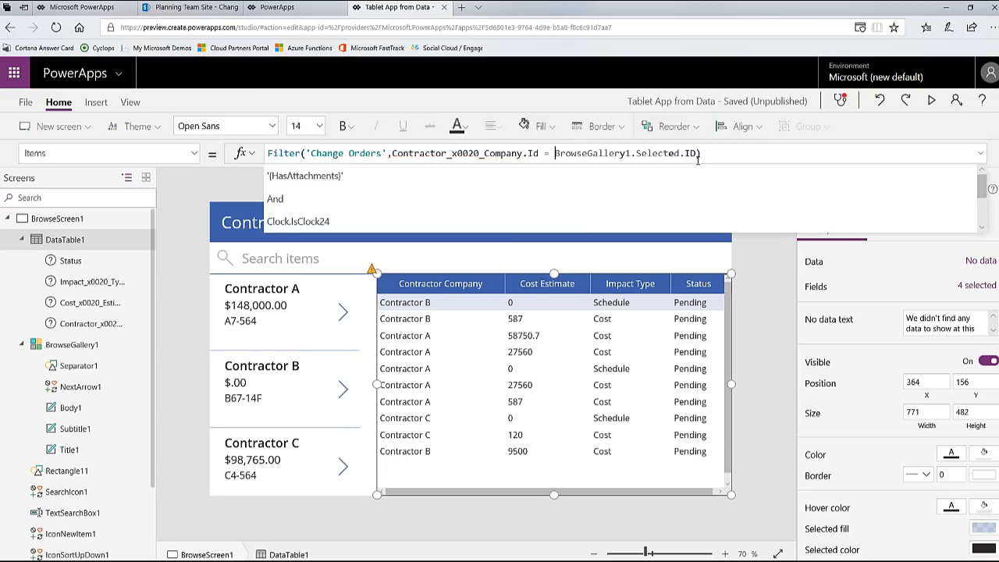
Step: Finish editing the data table's Filter formula and select the contractor gallery's first item
left_click(705, 153)
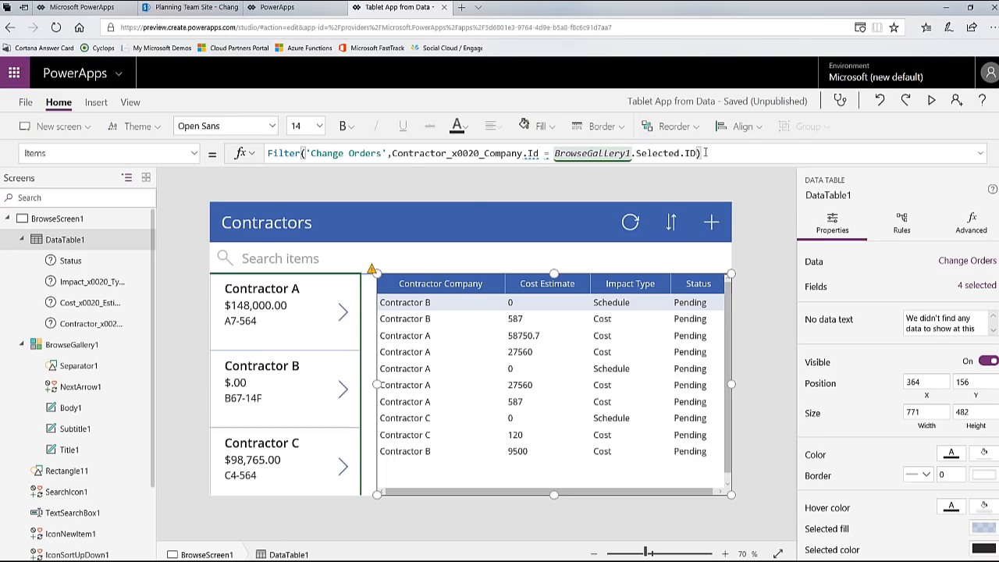
left_click(234, 353)
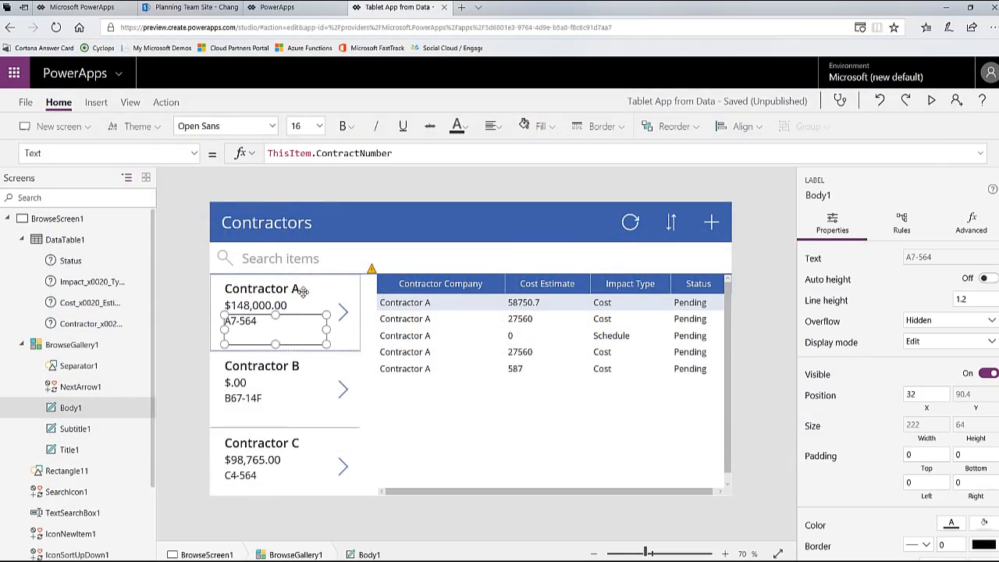
Step: Set the Color property of the gallery's contractor title label to If(ThisItem.IsSelected,Red,Black)
left_click(303, 291)
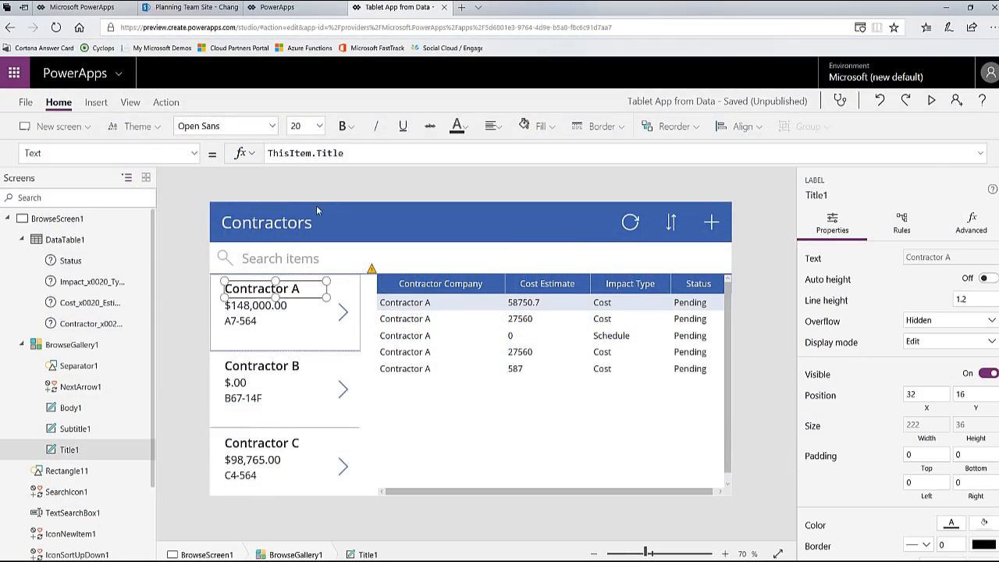
left_click(195, 154)
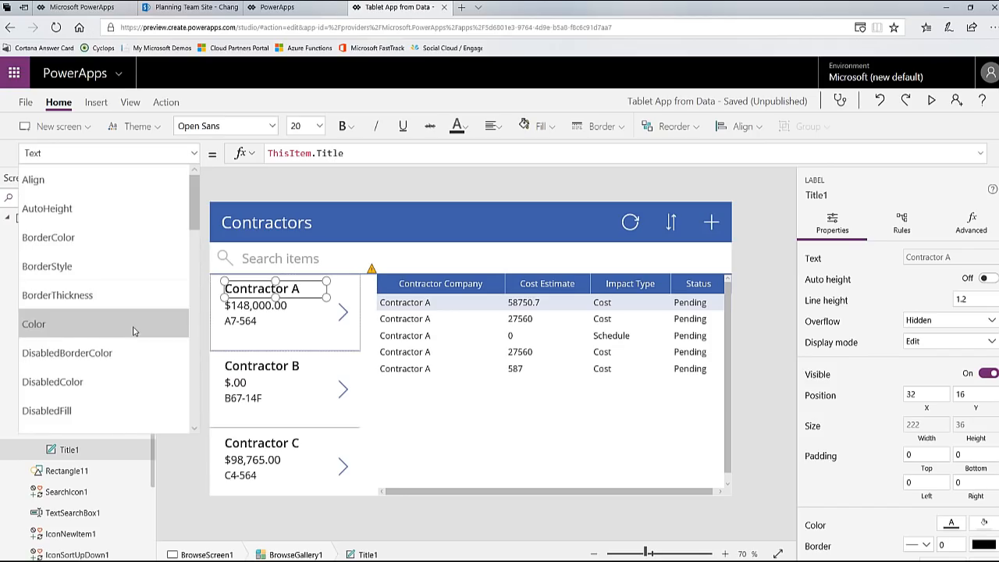
scroll(127, 339, "down", 5)
left_click(108, 320)
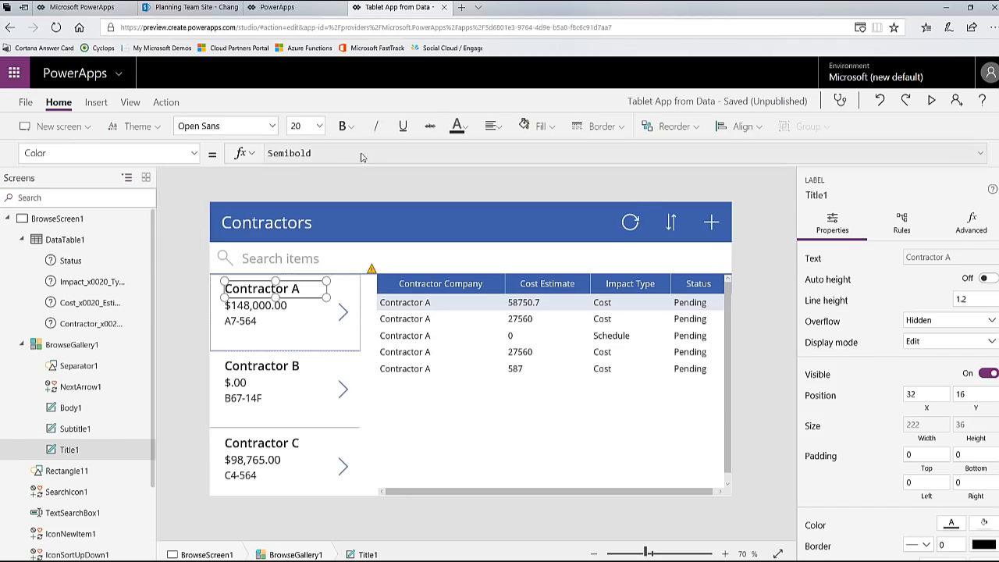
left_click(362, 154)
type("If(")
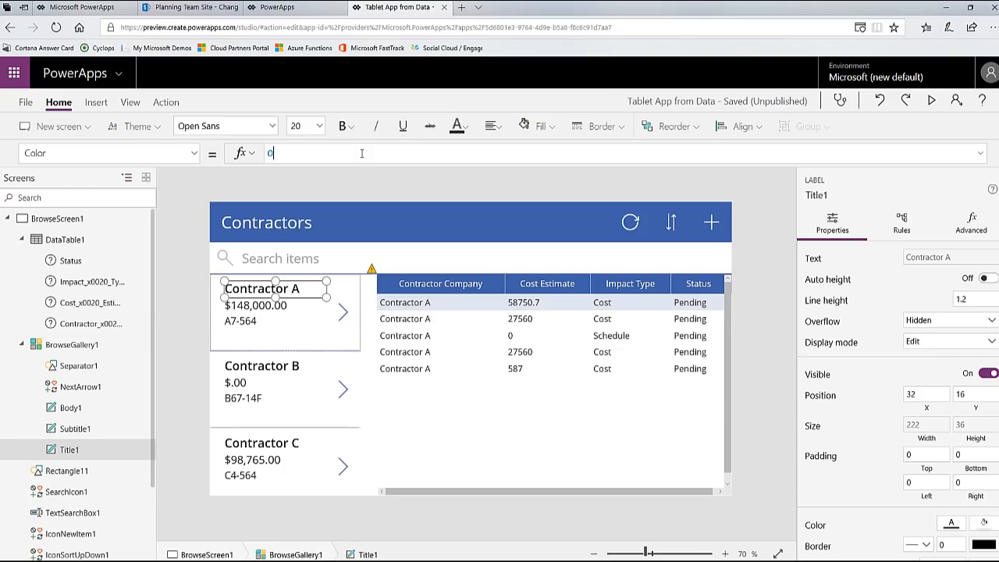
type("T")
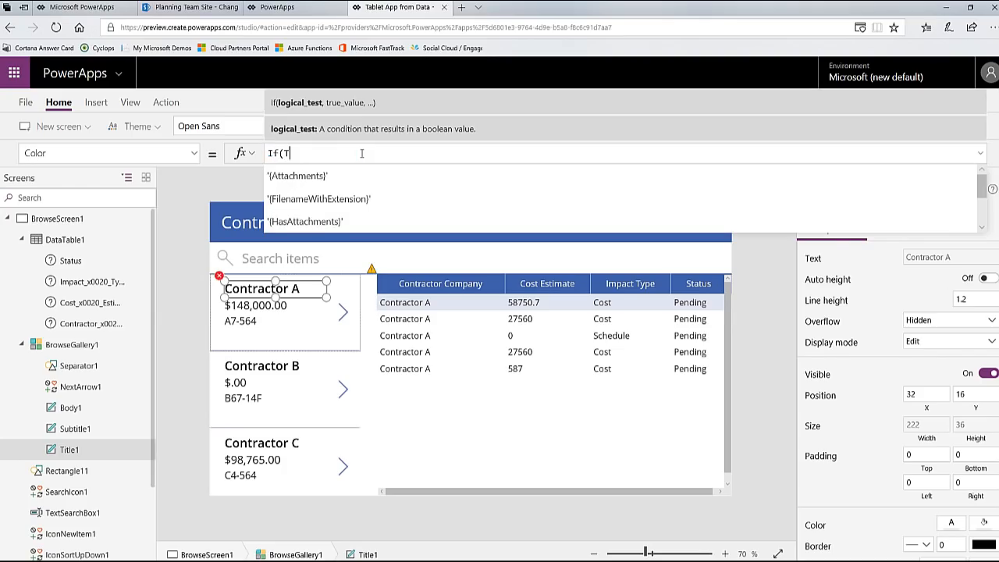
type("hisItem.IsSel")
key("Tab")
type(",Re")
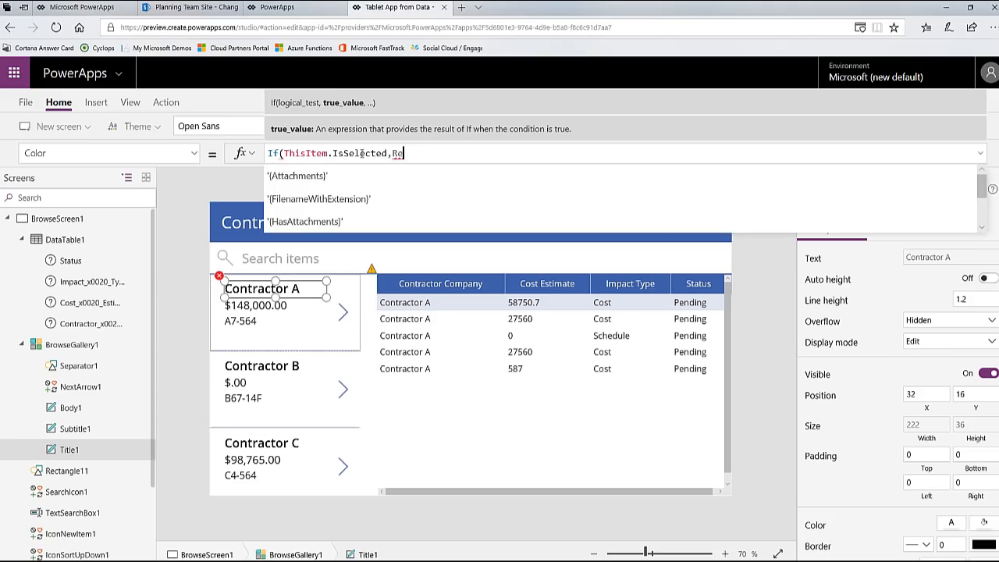
type("d,Black)")
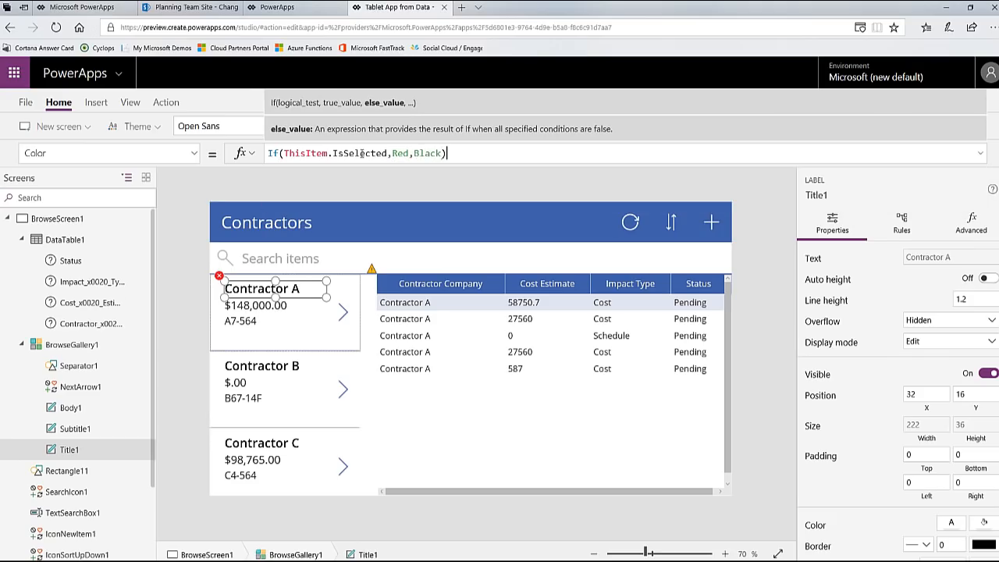
Step: Preview the app and select Contractor B and Contractor C to check the title highlighting and the filtered change orders
left_click(934, 102)
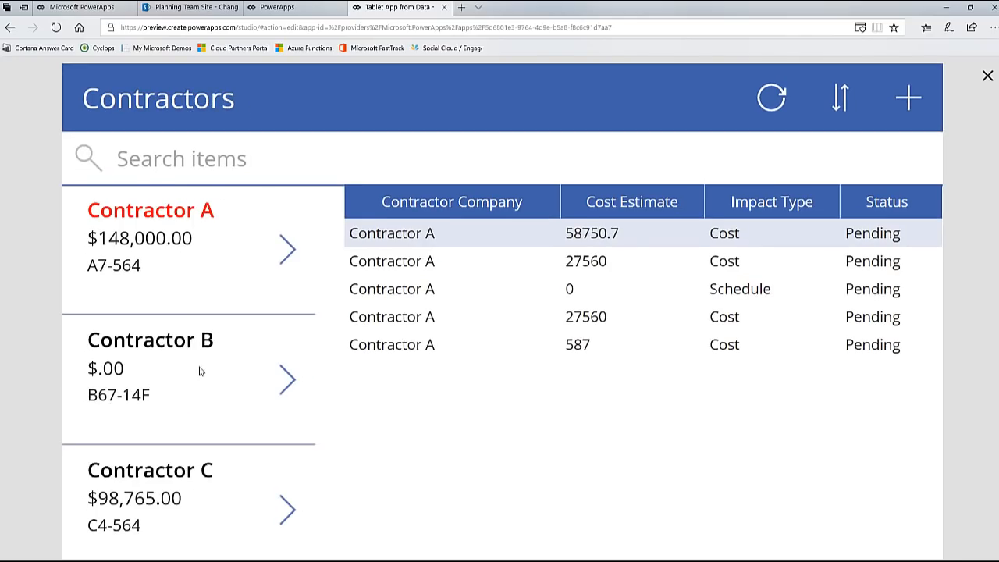
left_click(196, 353)
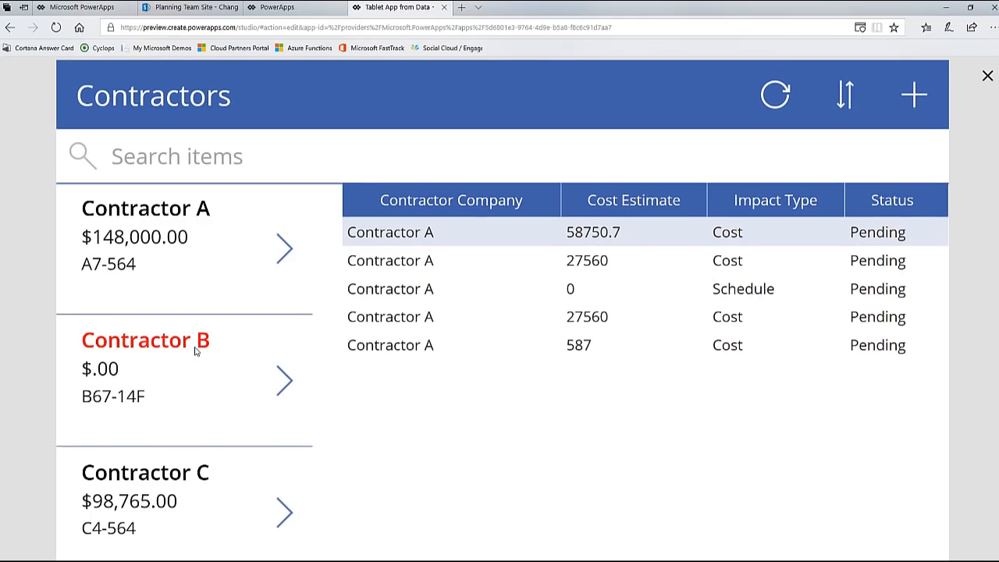
left_click(174, 482)
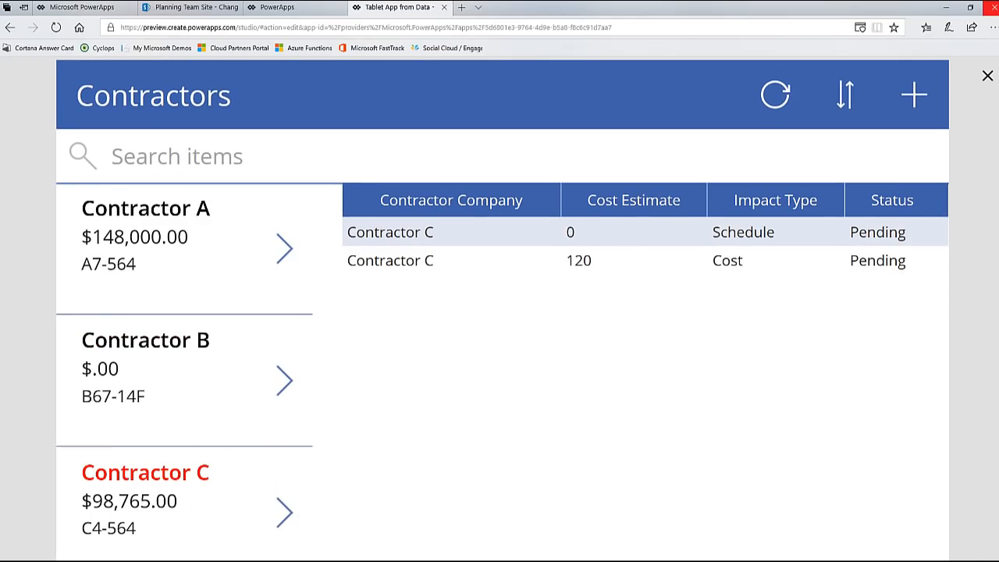